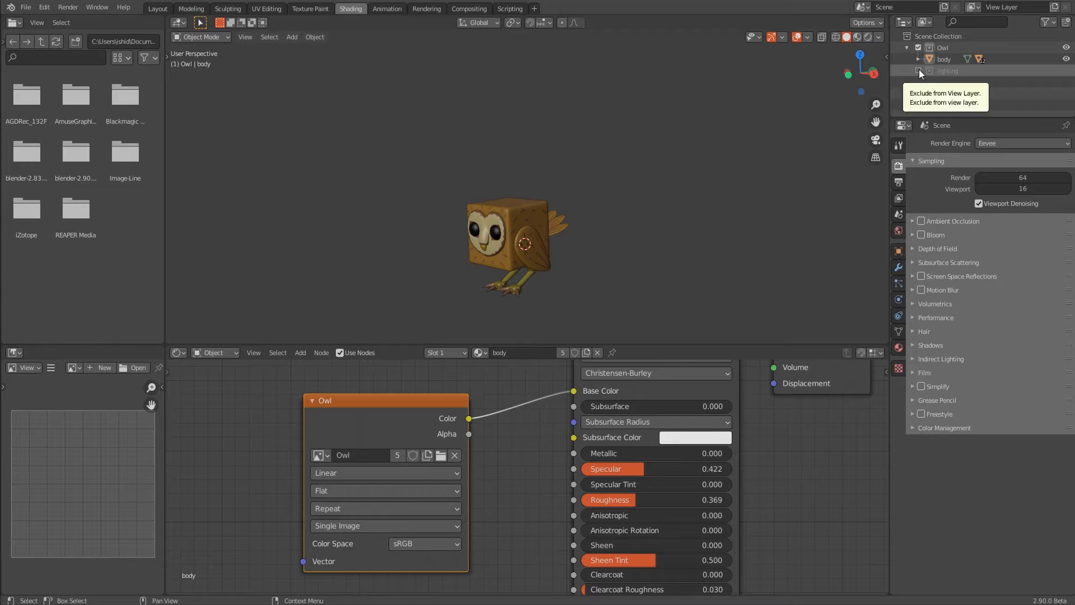
# Include the lighting collection in the view layer, look through the camera and enable Camera to View locking
pyautogui.click(918, 70)
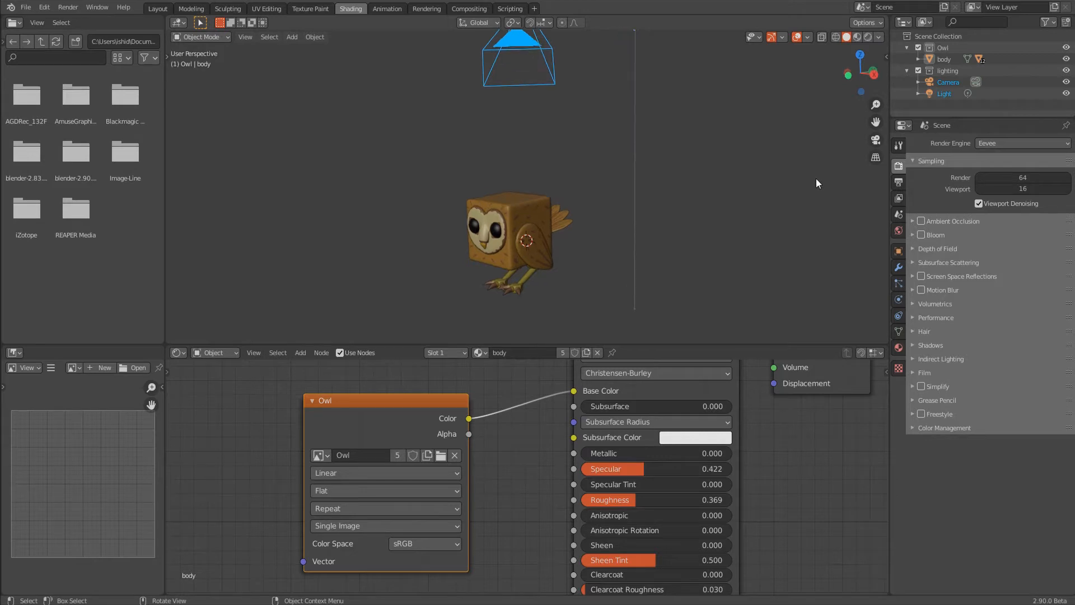
pyautogui.press('KP_0')
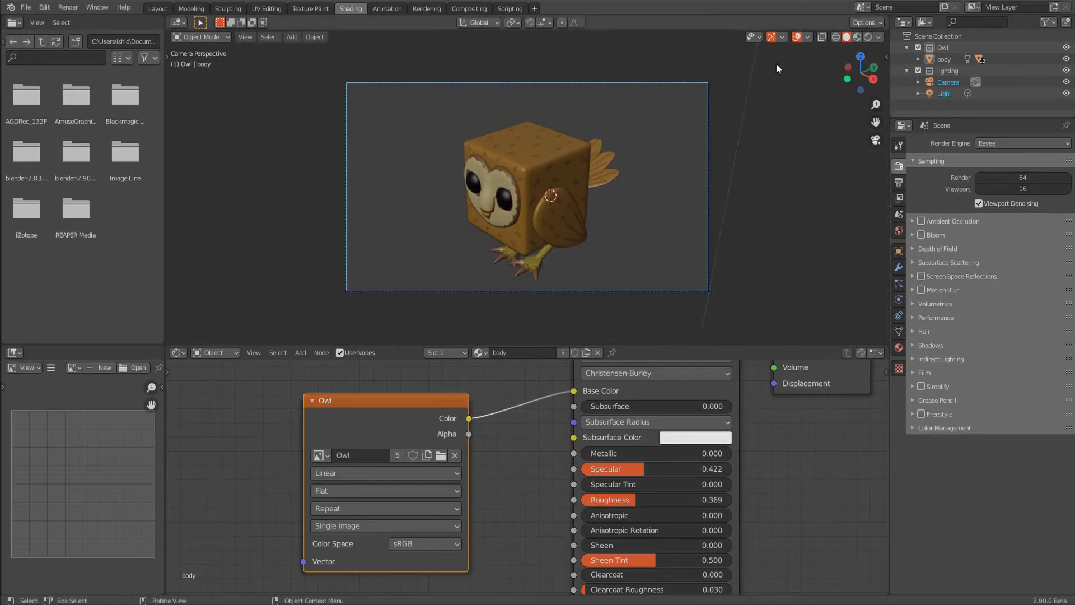
pyautogui.press('n')
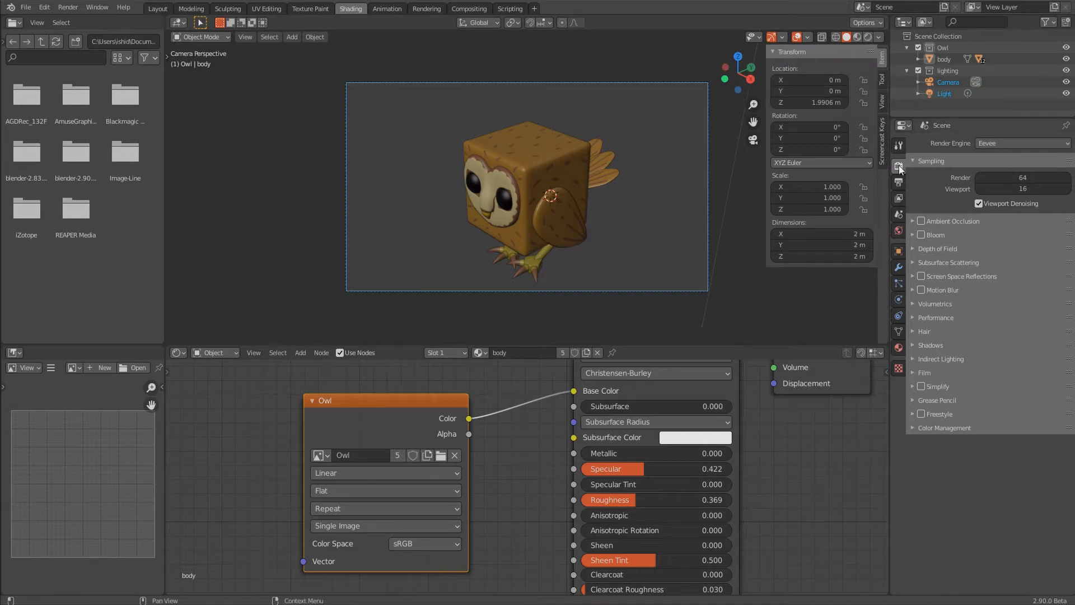
pyautogui.click(884, 158)
pyautogui.click(882, 106)
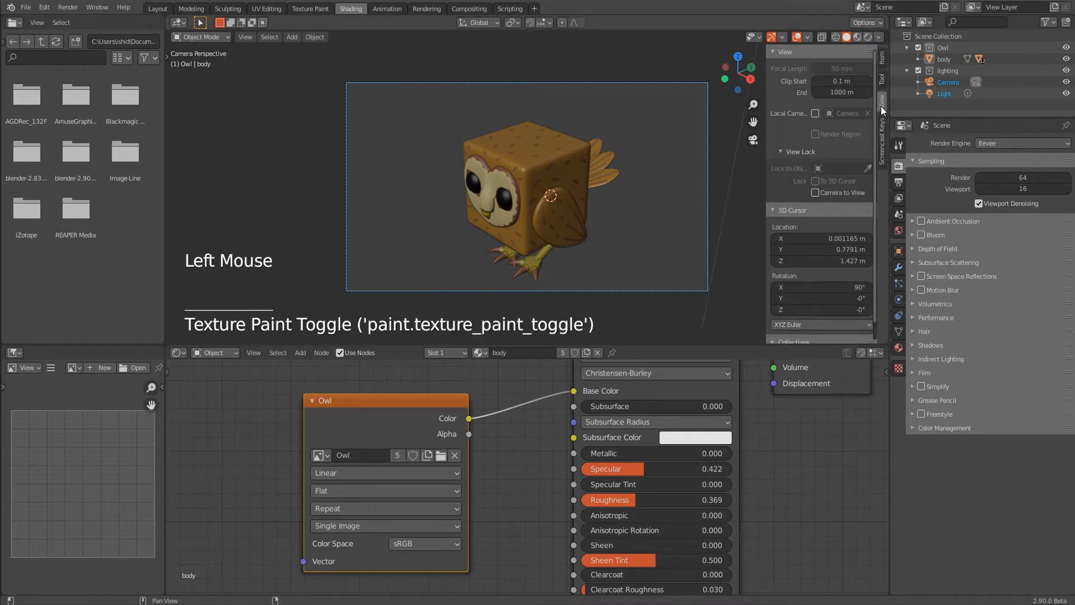
pyautogui.click(815, 192)
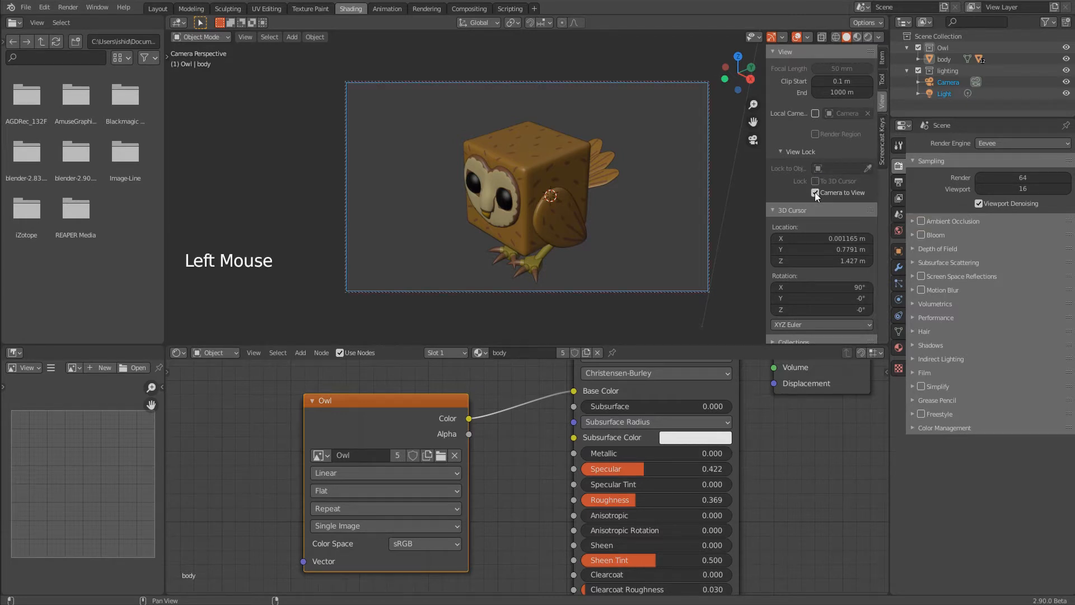
pyautogui.press('n')
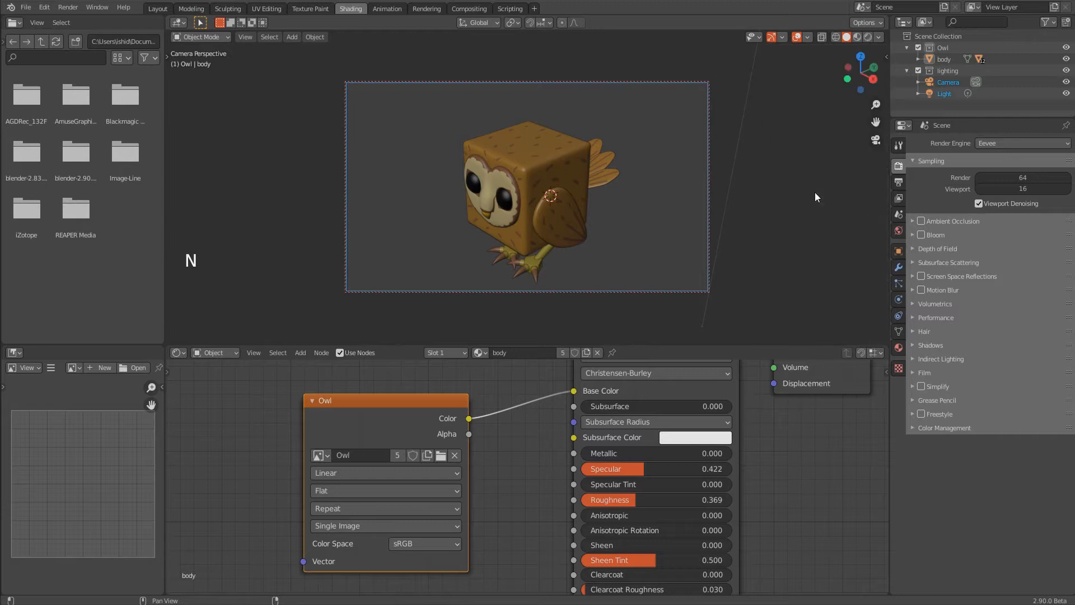
# Reframe the camera around the owl to show its face from a low three-quarter front angle
pyautogui.moveTo(504, 248); pyautogui.dragTo(507, 206, button='middle')
pyautogui.moveTo(443, 185); pyautogui.dragTo(550, 214, button='middle')
pyautogui.scroll(2, 566, 208)
pyautogui.scroll(-1, 565, 209)
pyautogui.scroll(-1, 547, 211)
pyautogui.moveTo(455, 182); pyautogui.dragTo(527, 171, button='middle')
pyautogui.moveTo(527, 171); pyautogui.dragTo(605, 196, button='middle')
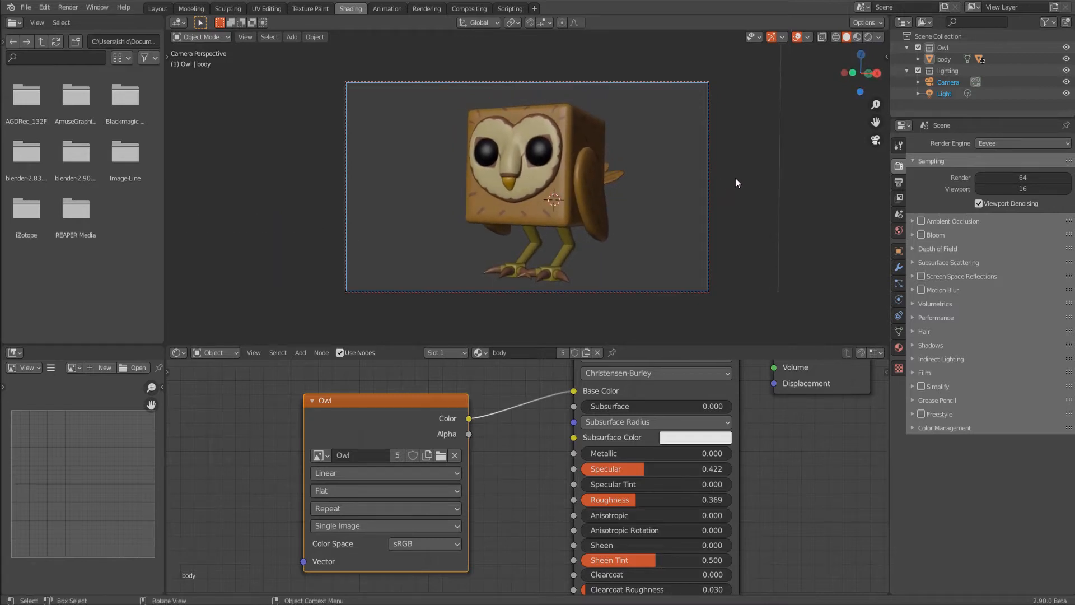
# Turn off Camera to View so that navigation stops moving the camera
pyautogui.press('n')
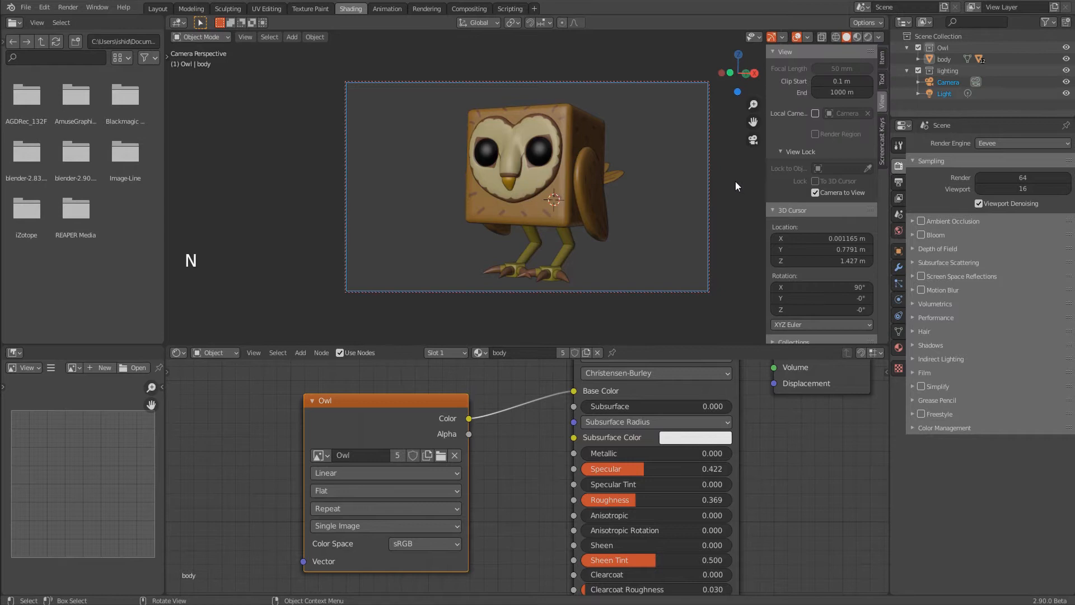
pyautogui.click(815, 192)
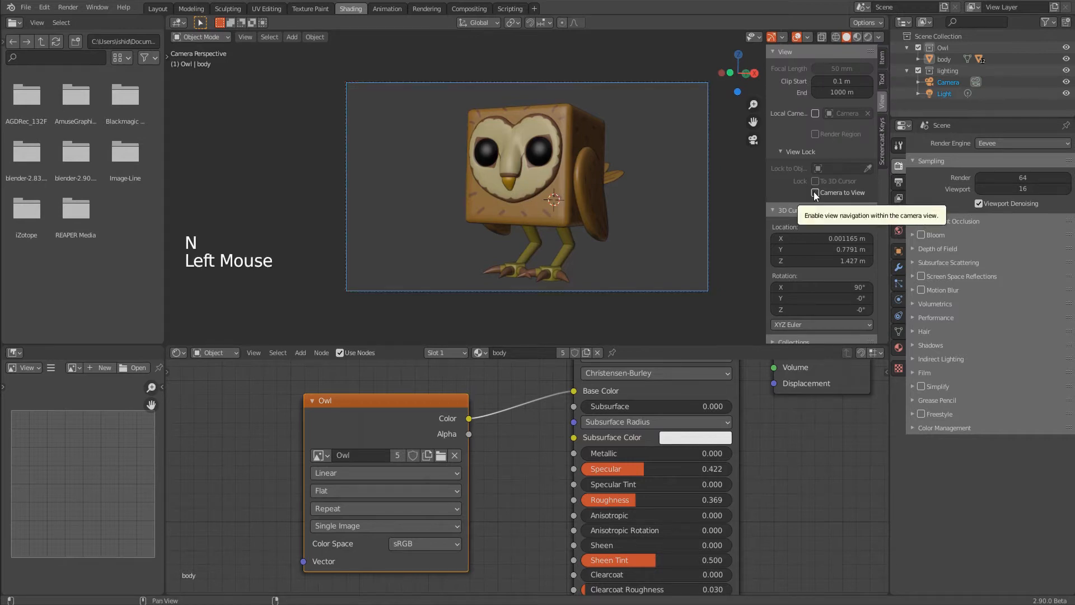
pyautogui.press('n')
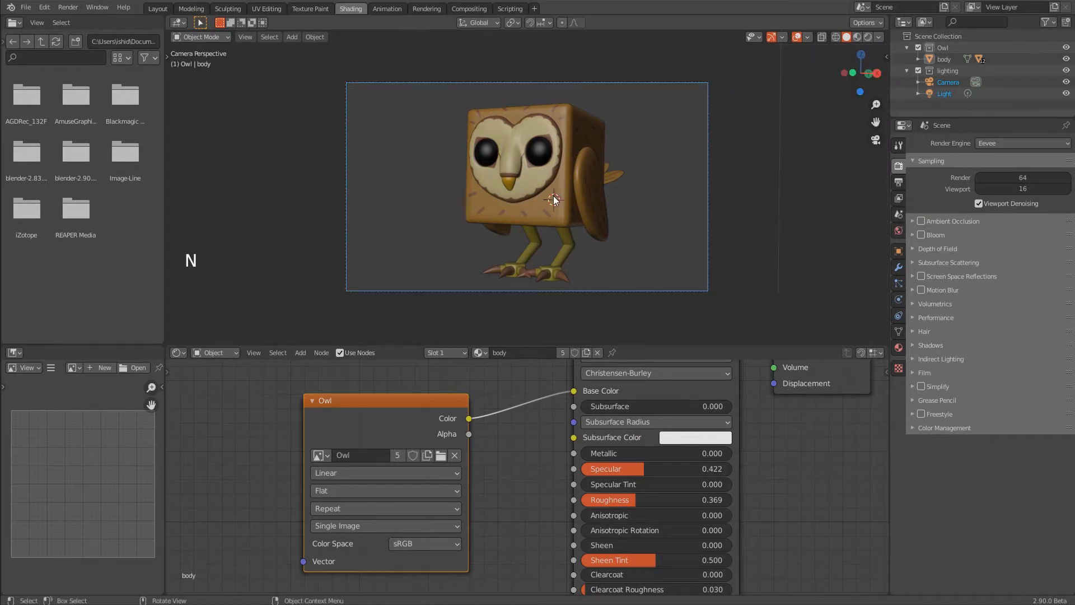
# Leave the camera view and reset the 3D cursor to the world origin
pyautogui.moveTo(554, 196); pyautogui.dragTo(545, 223, button='middle')
pyautogui.scroll(-2, 545, 223)
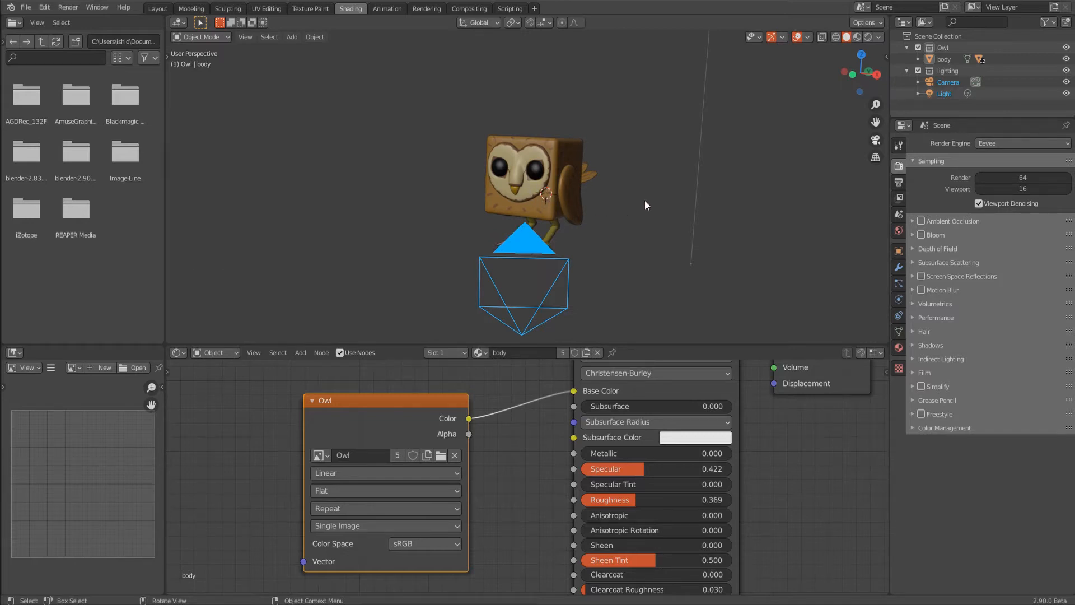
pyautogui.hotkey('shift', 'c')
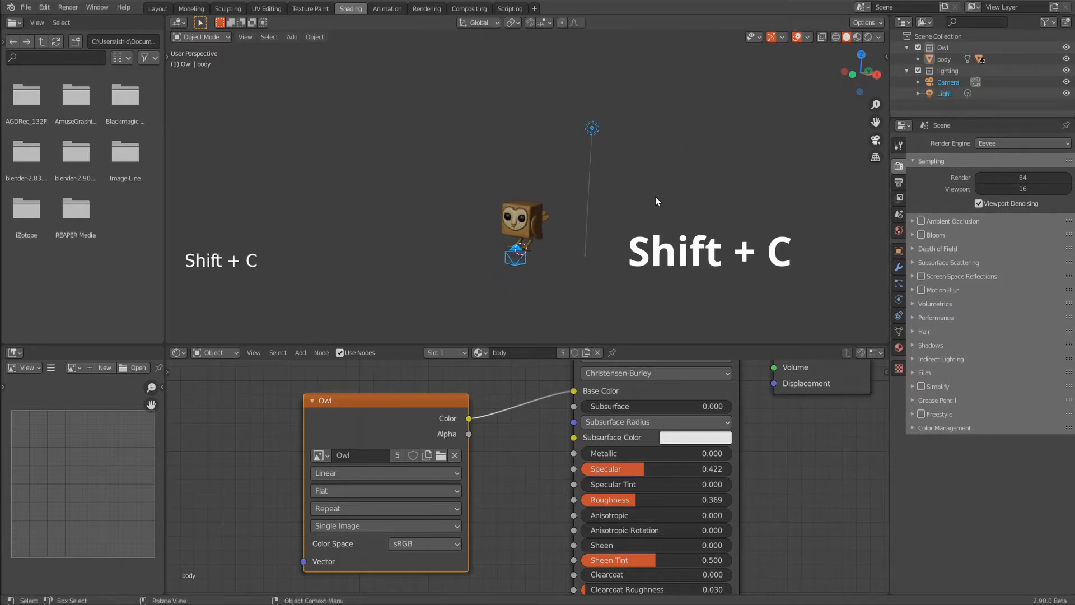
pyautogui.scroll(4, 604, 211)
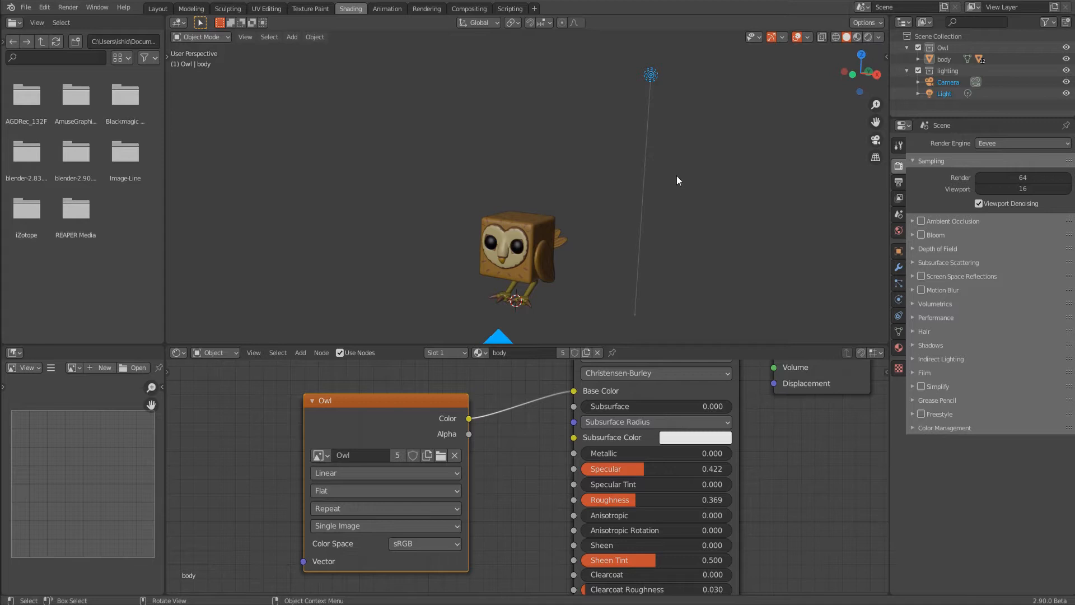
# Add a plane to the lighting collection and scale it up into a large floor around the owl
pyautogui.click(943, 70)
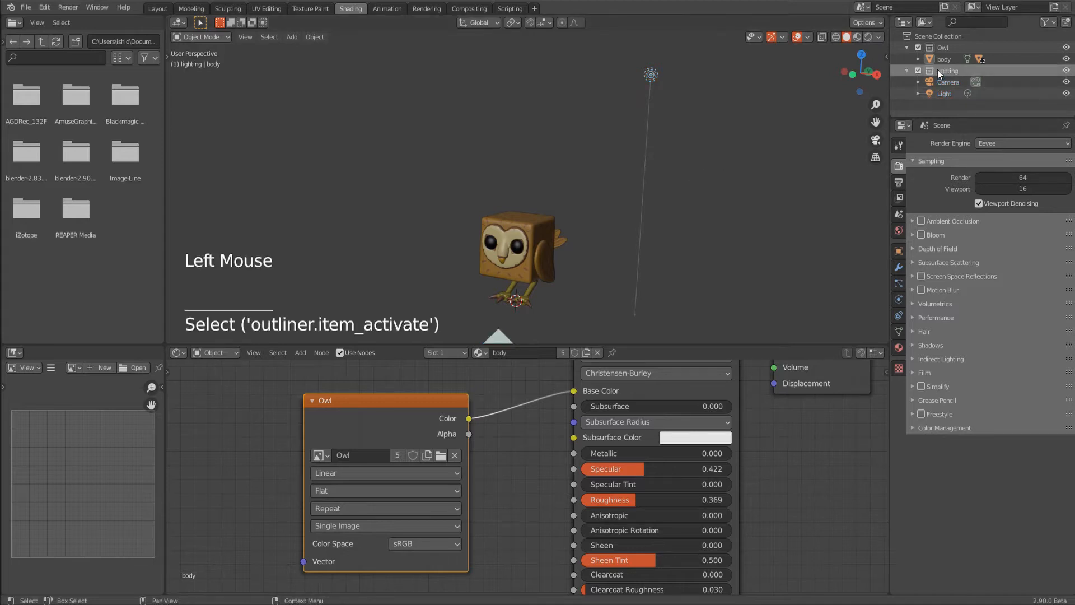
pyautogui.hotkey('shift', 'a')
pyautogui.moveTo(706, 171)
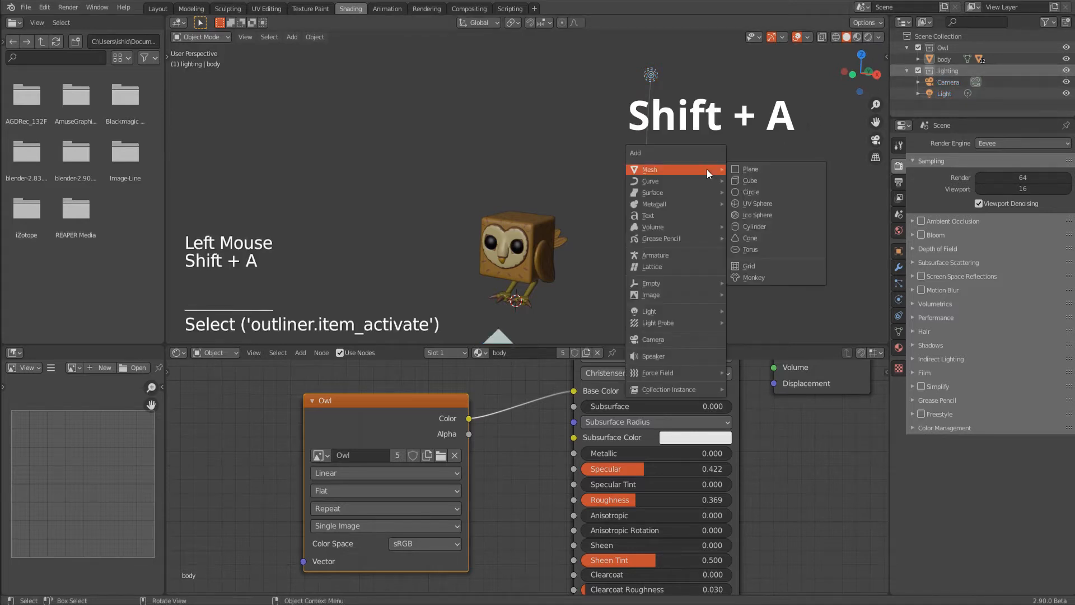
pyautogui.click(739, 169)
pyautogui.press('s')
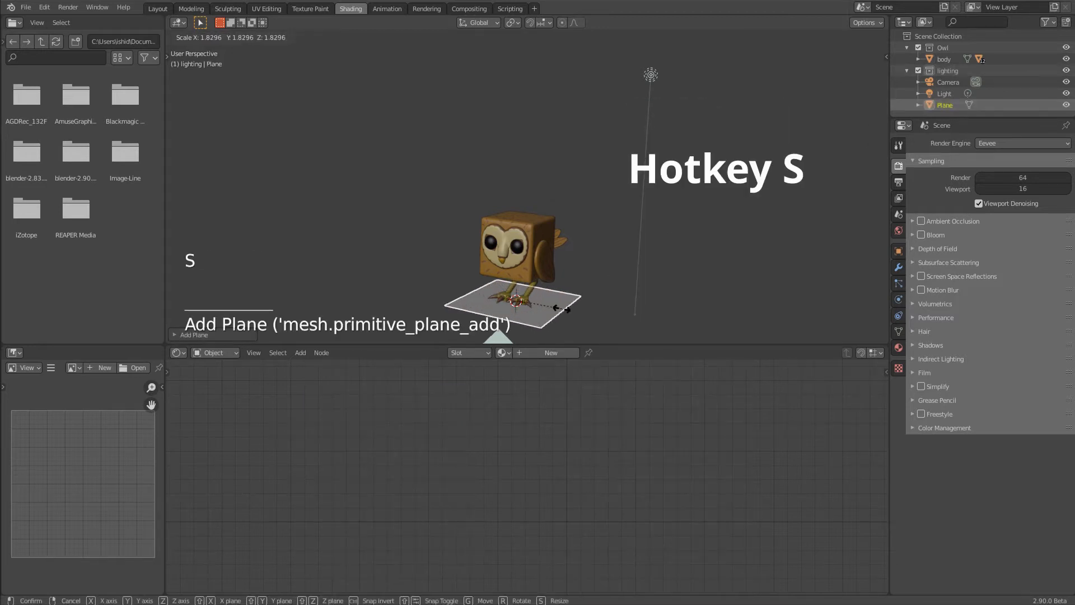
pyautogui.click(876, 269)
# In Edit Mode, extrude the floor plane's two adjoining edges behind the owl upward along Z into tall walls
pyautogui.scroll(-5, 720, 288)
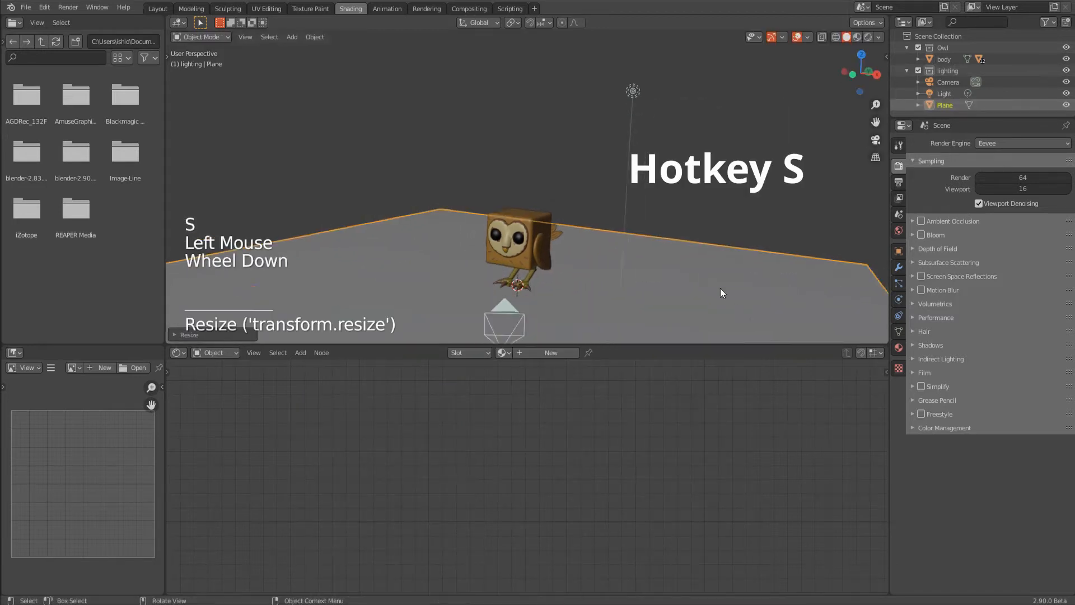
pyautogui.click(223, 37)
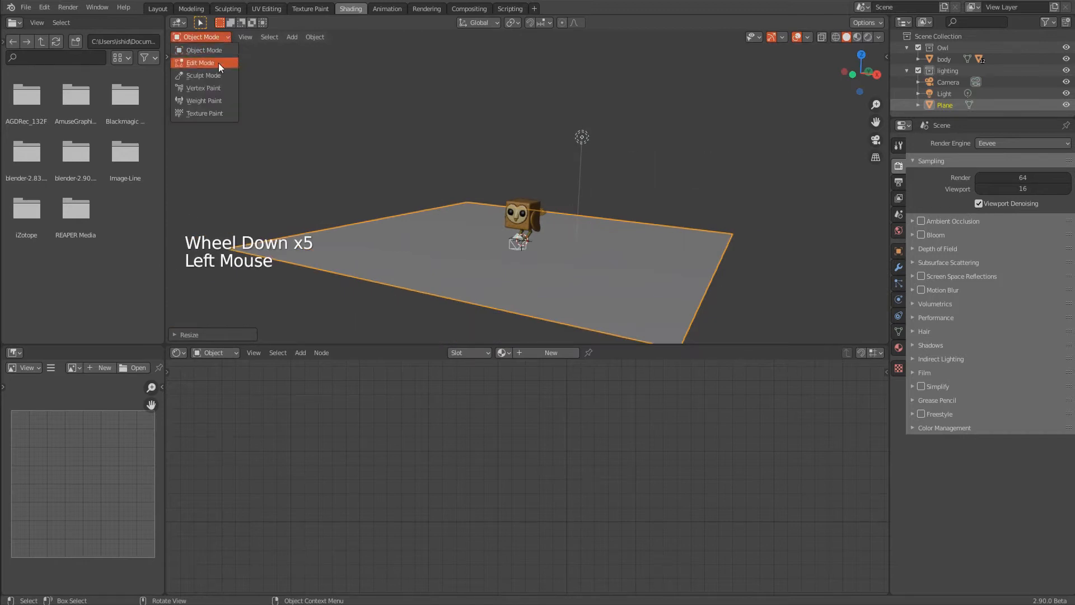
pyautogui.press('Tab')
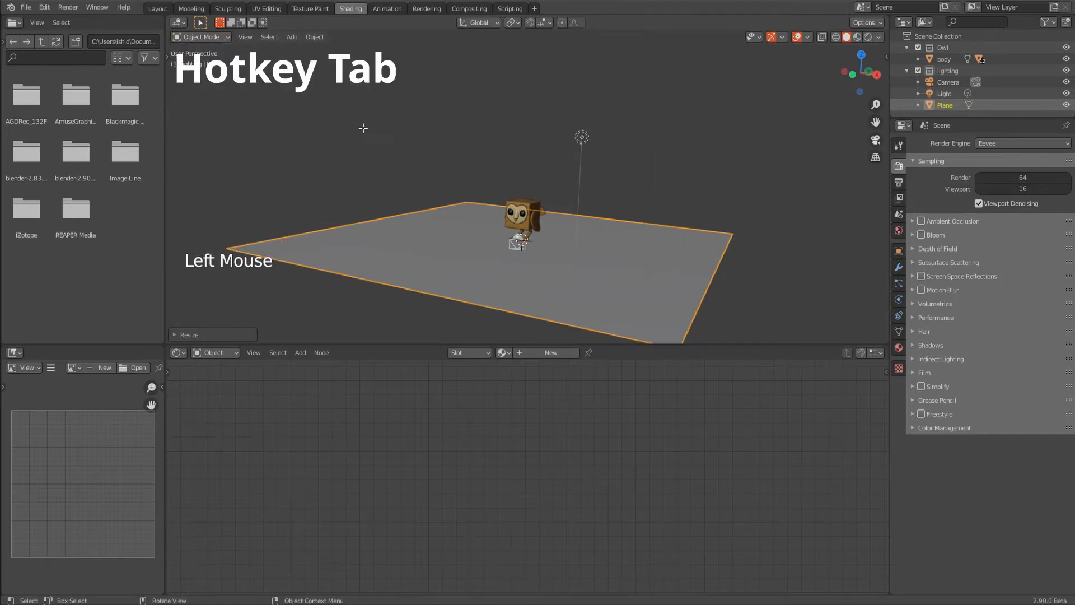
pyautogui.press('2')
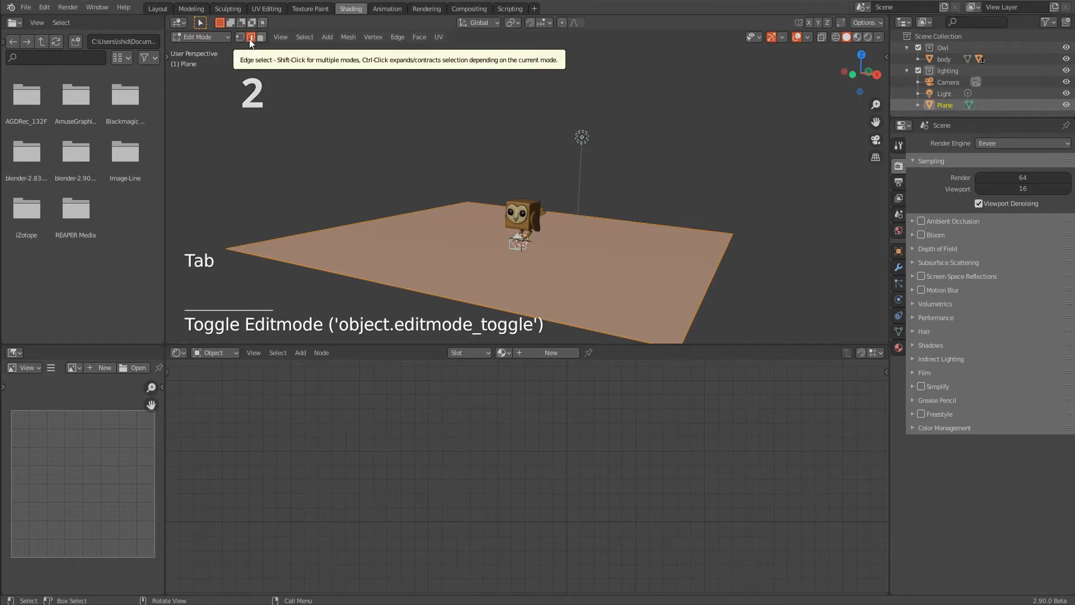
pyautogui.click(354, 221)
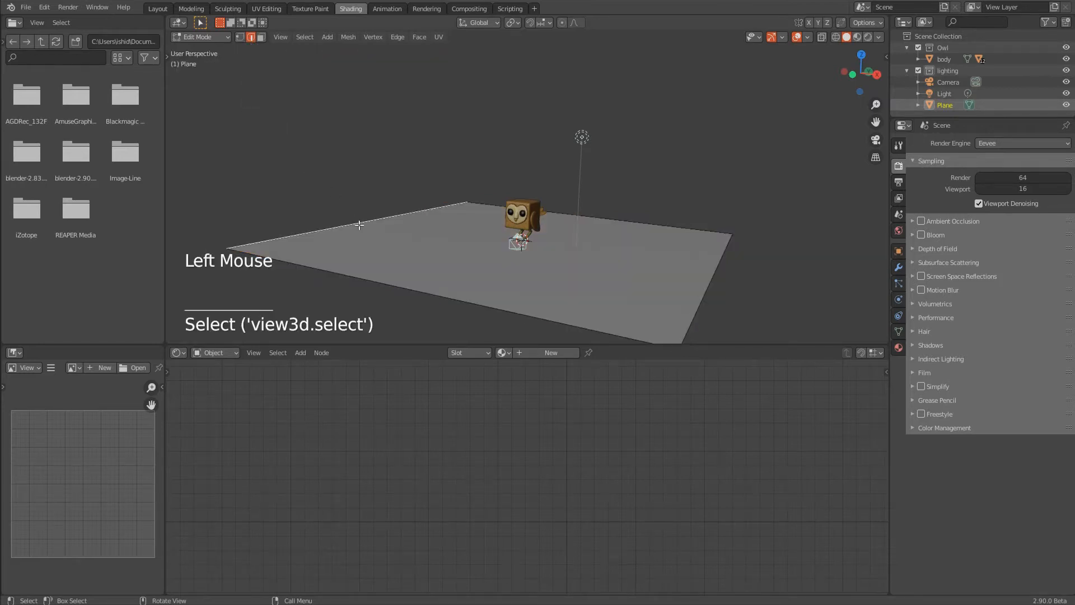
pyautogui.keyDown('shift'); pyautogui.click(559, 215); pyautogui.keyUp('shift')
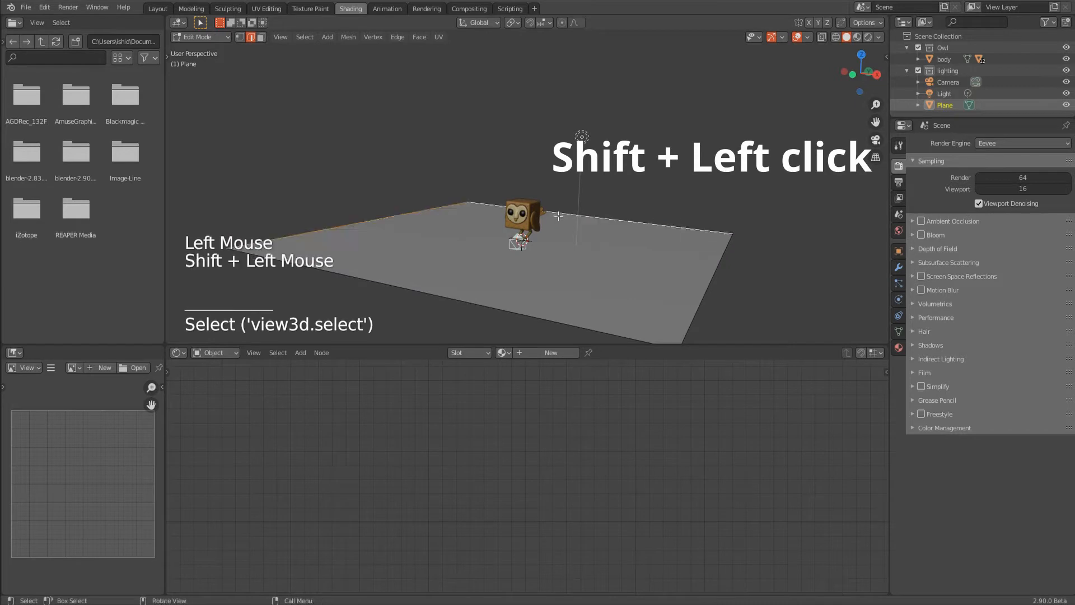
pyautogui.scroll(-2, 626, 239)
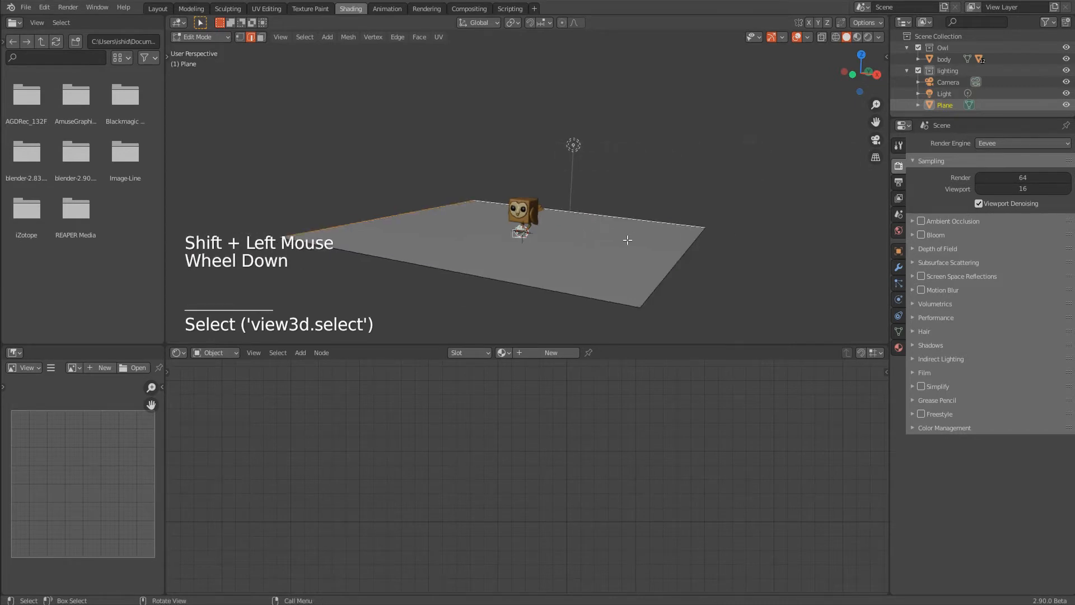
pyautogui.press('e')
pyautogui.press('z')
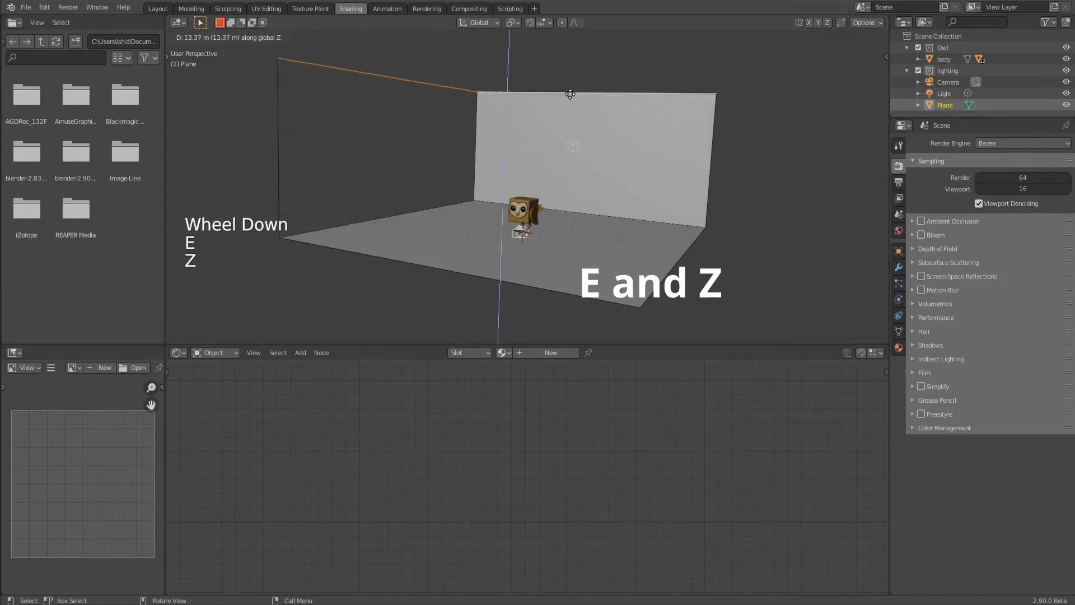
pyautogui.click(569, 86)
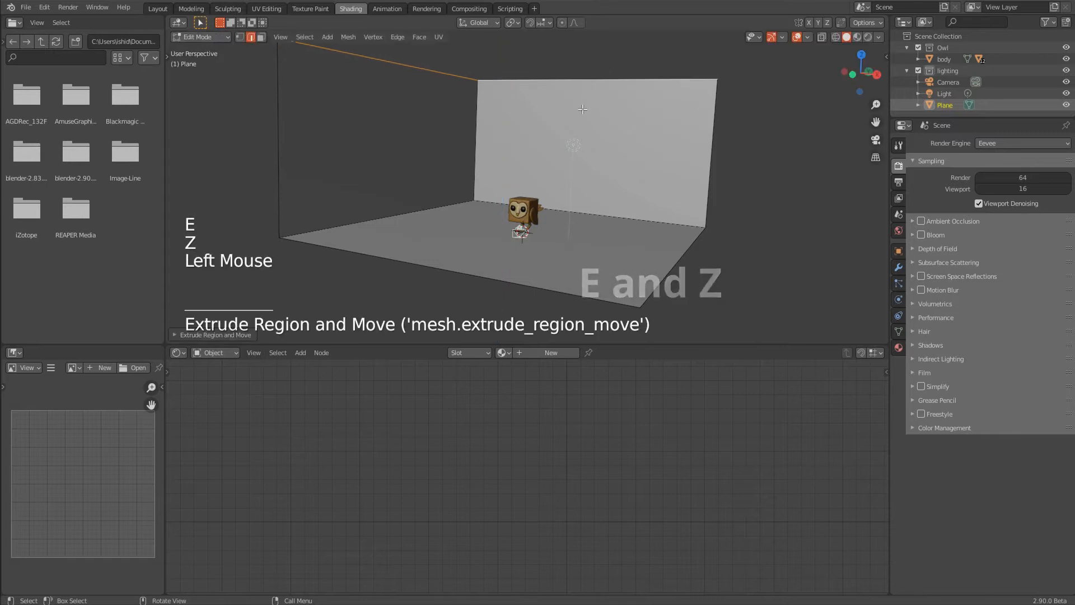
# Bevel the two edges where the walls meet the floor about 0.33 m wide with 11 segments, and return to Object Mode
pyautogui.click(449, 207)
pyautogui.keyDown('shift'); pyautogui.click(490, 201); pyautogui.keyUp('shift')
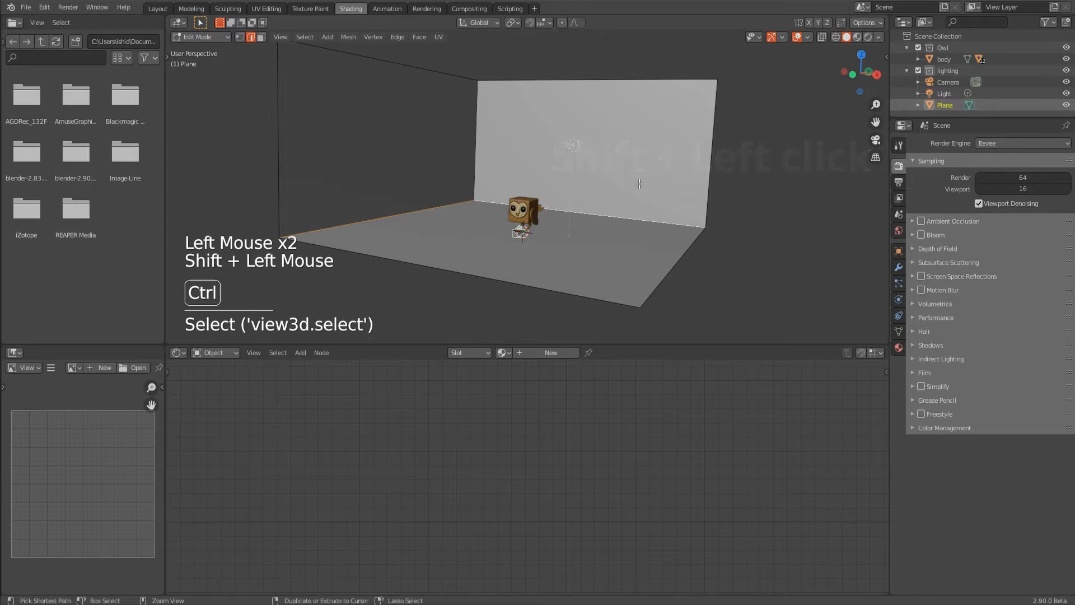
pyautogui.hotkey('ctrl', 'b')
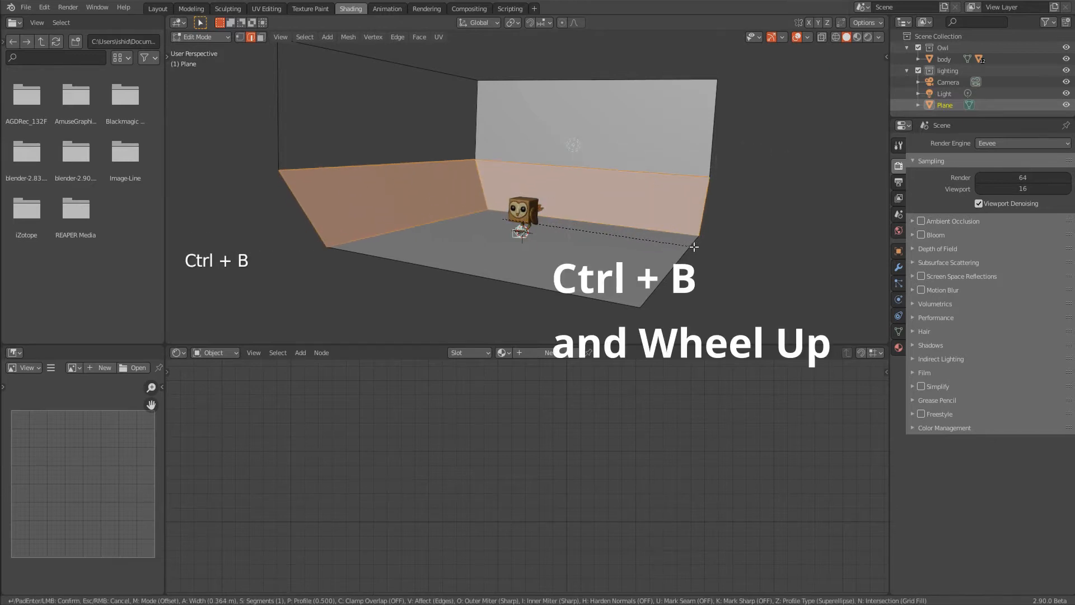
pyautogui.scroll(5, 694, 246)
pyautogui.scroll(5, 694, 246)
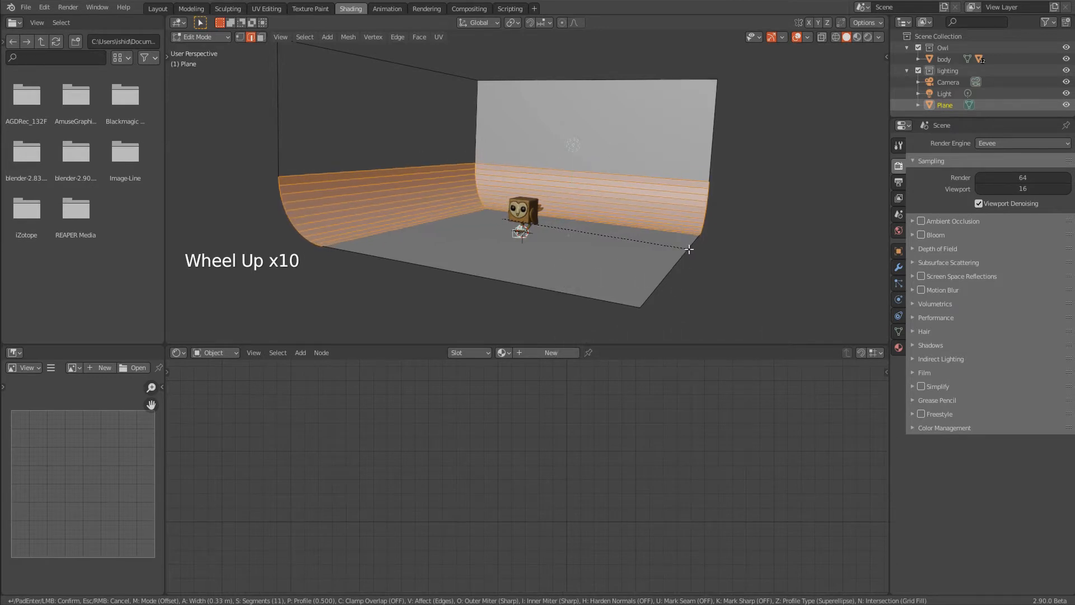
pyautogui.click(689, 249)
pyautogui.press('Tab')
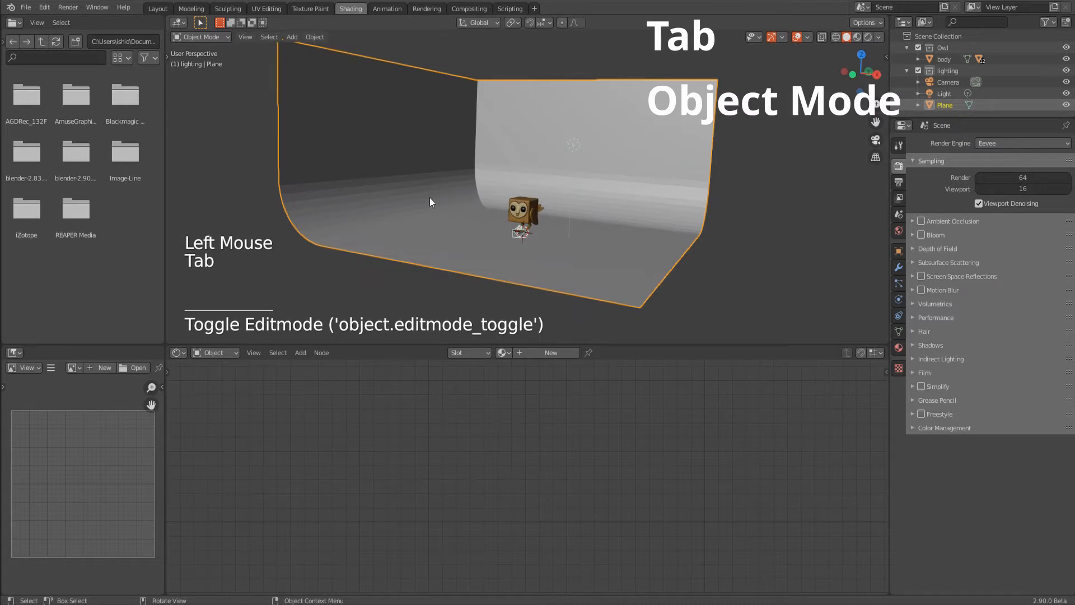
# Apply Shade Smooth to the curved backdrop
pyautogui.moveTo(431, 204); pyautogui.dragTo(438, 227, button='middle')
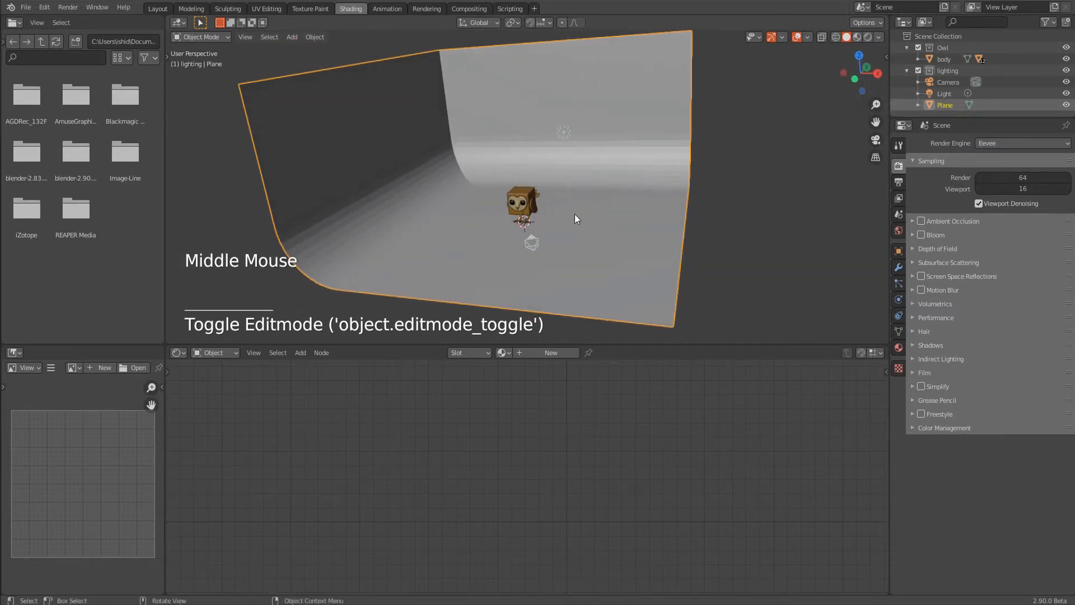
pyautogui.rightClick(677, 183)
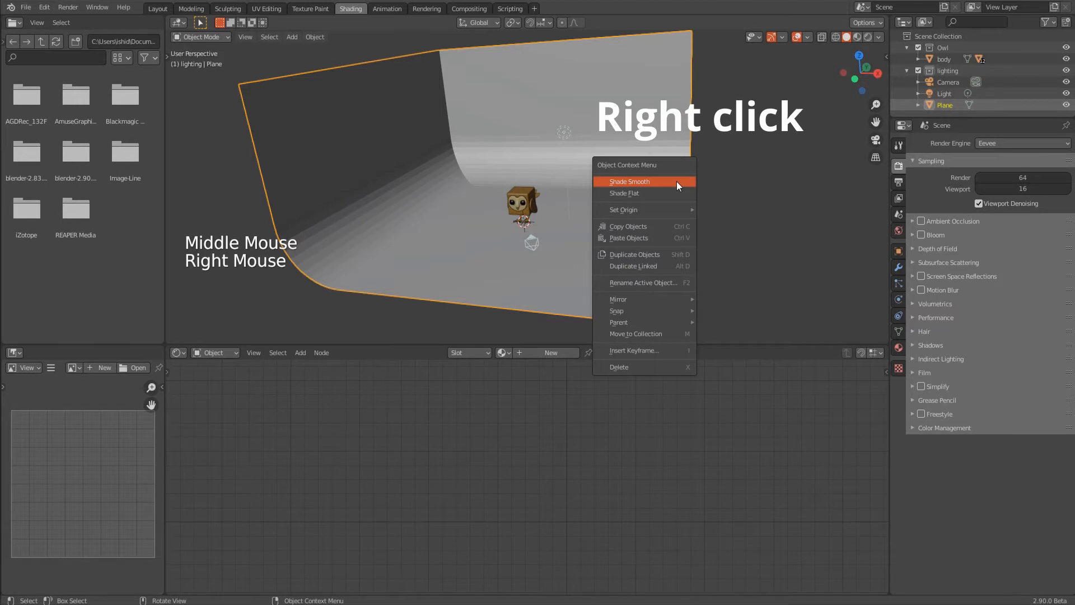
pyautogui.click(676, 182)
pyautogui.moveTo(784, 104); pyautogui.dragTo(802, 147, button='middle')
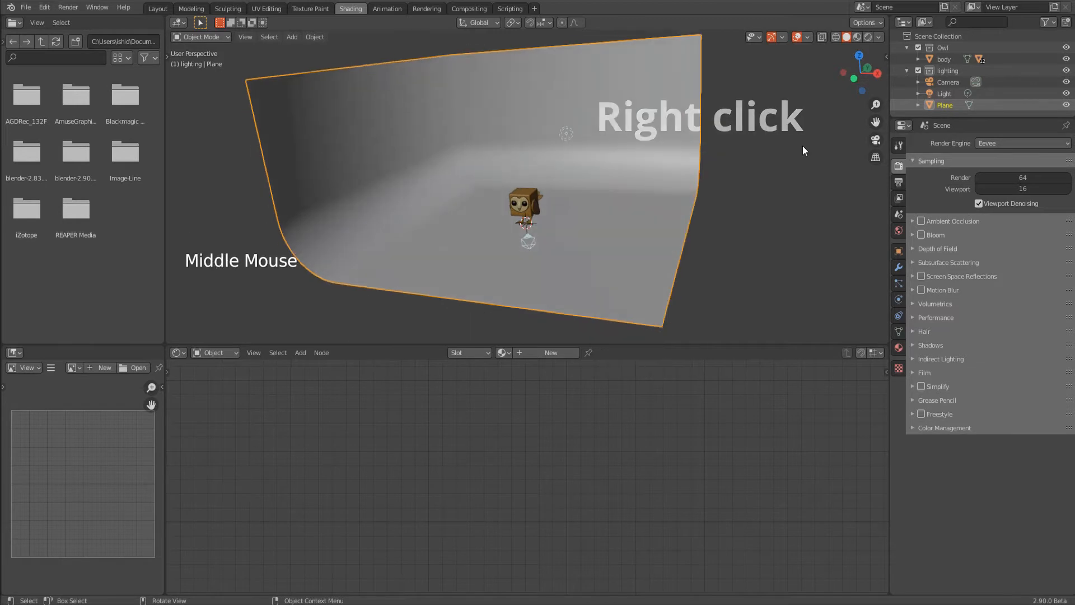
# Show the scene in Rendered viewport shading and change the existing point light to an Area light
pyautogui.click(868, 37)
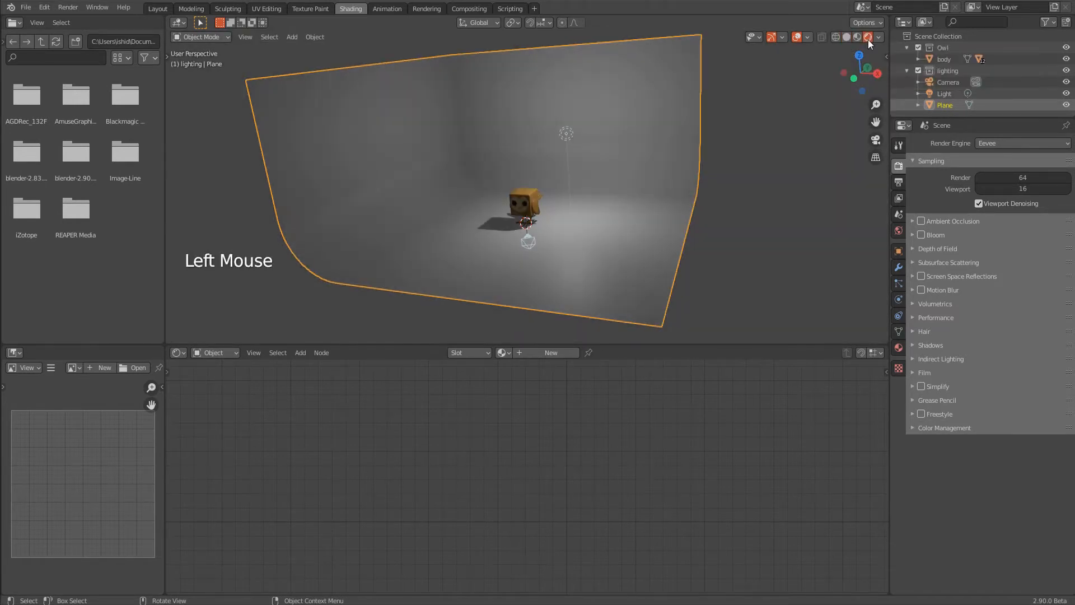
pyautogui.click(942, 95)
pyautogui.scroll(4, 762, 224)
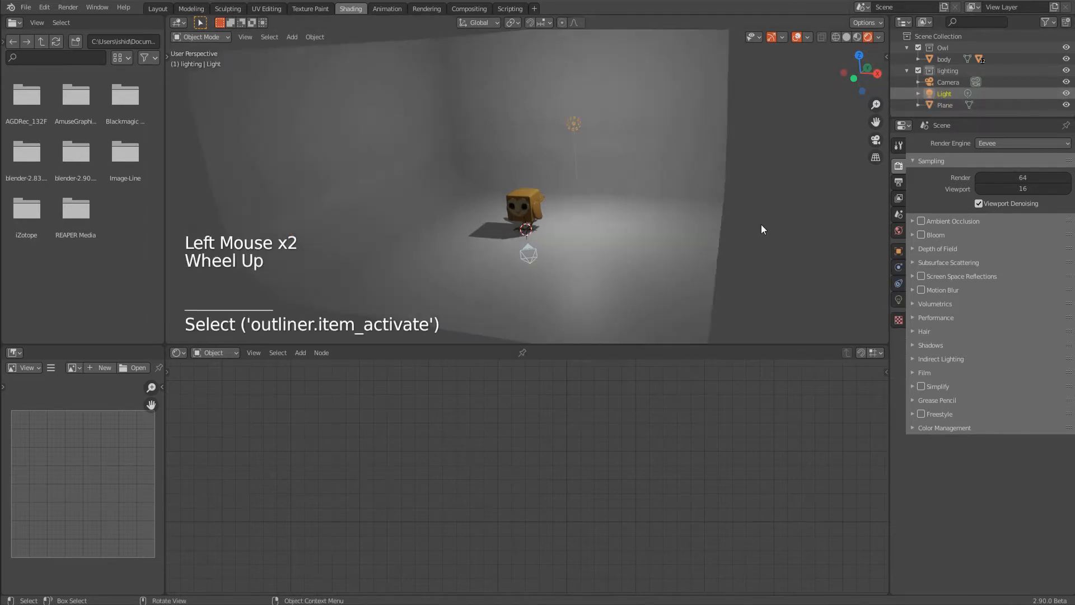
pyautogui.moveTo(594, 224); pyautogui.dragTo(621, 203, button='middle')
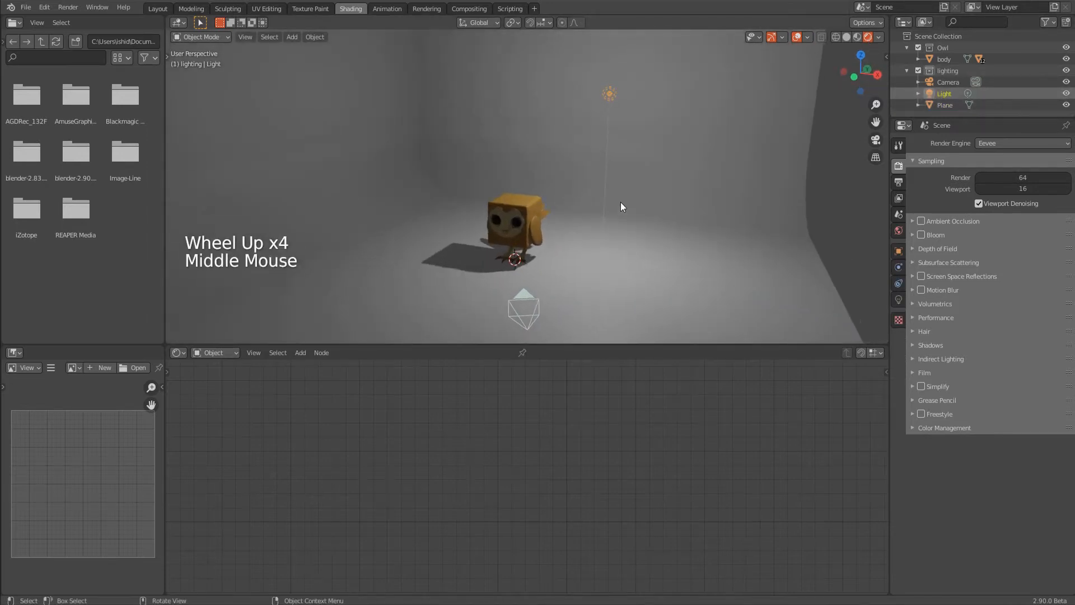
pyautogui.click(899, 299)
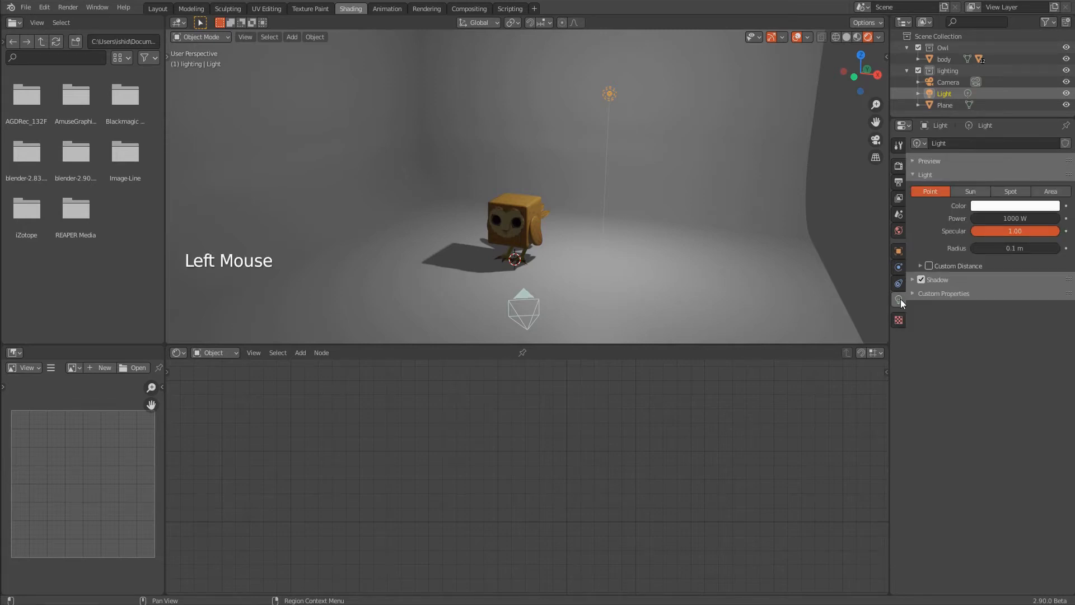
pyautogui.click(1049, 192)
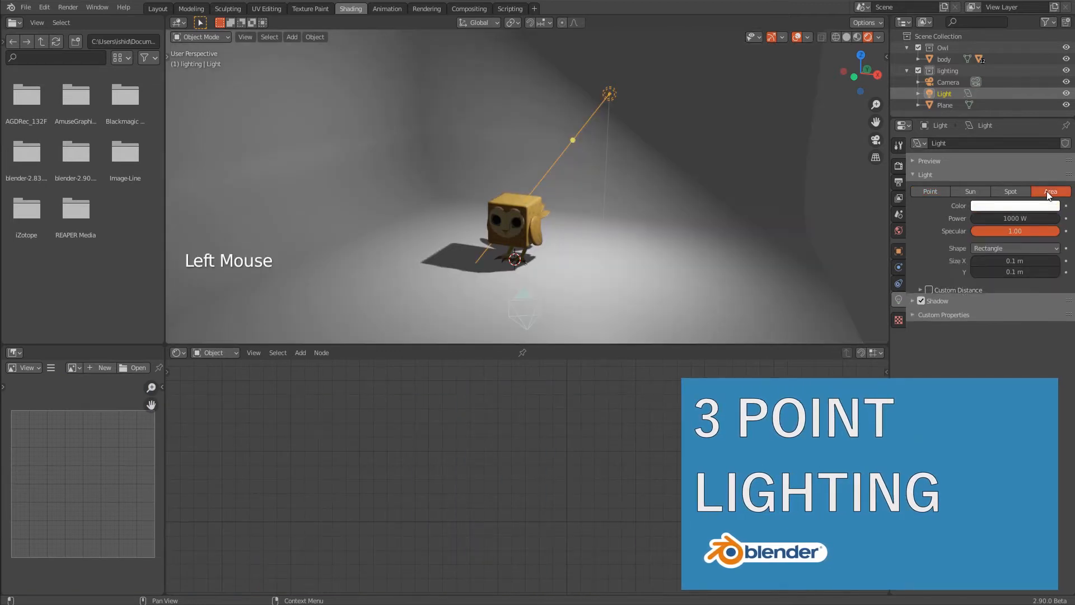
pyautogui.rightClick(713, 170)
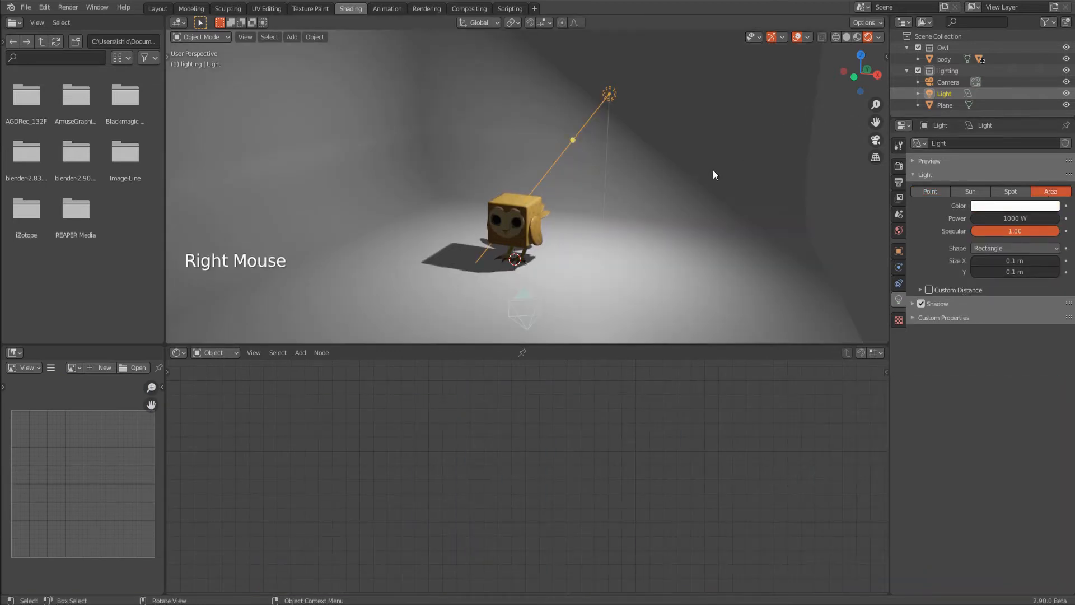
# Set the pivot point to 3D Cursor and swing the area light about 77° around the owl to its opposite side
pyautogui.click(518, 22)
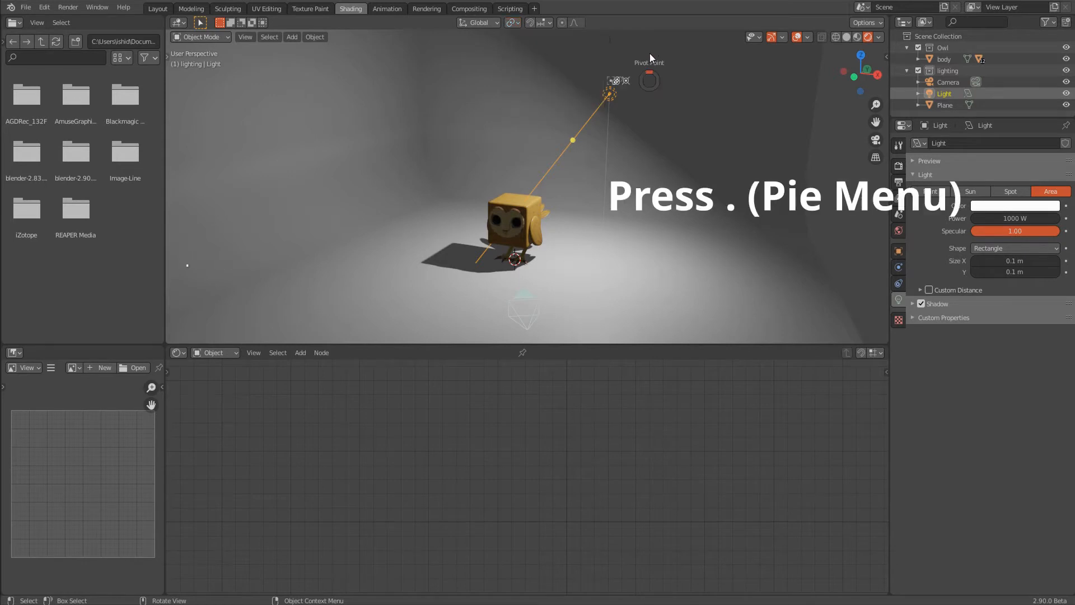
pyautogui.press('.')
pyautogui.click(737, 82)
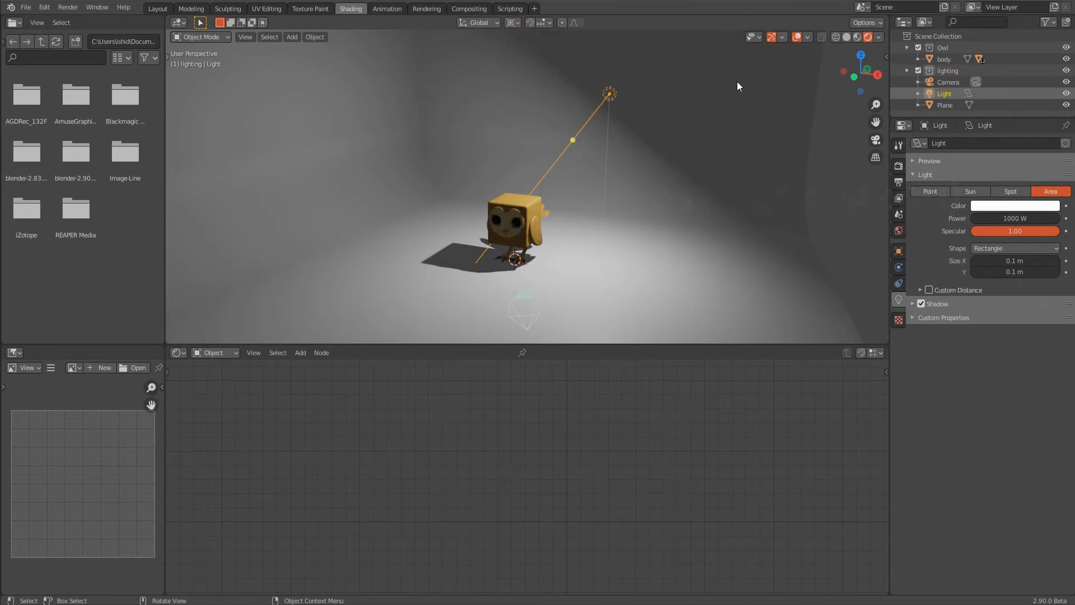
pyautogui.press('r')
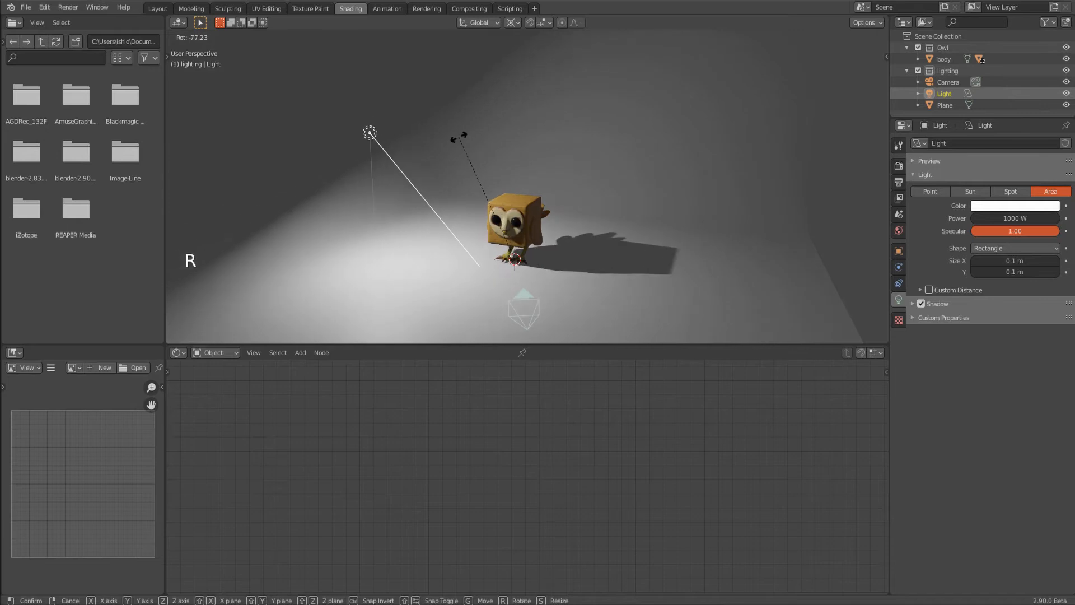
pyautogui.click(459, 141)
# Switch the pivot to Median Point and rotate the light in place to aim it towards the owl
pyautogui.press('.')
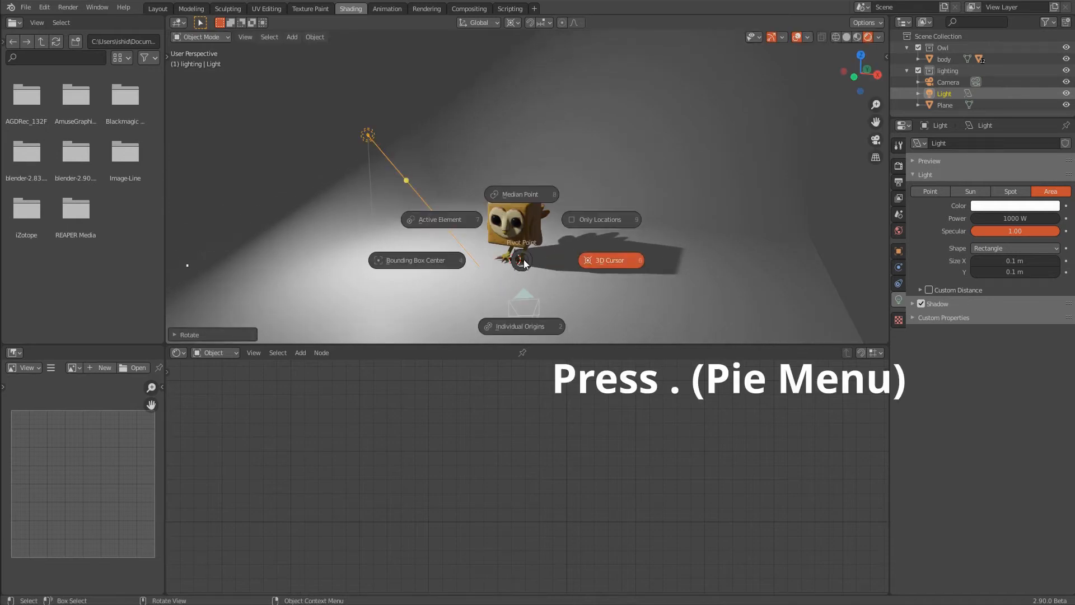
pyautogui.click(539, 194)
pyautogui.press('r')
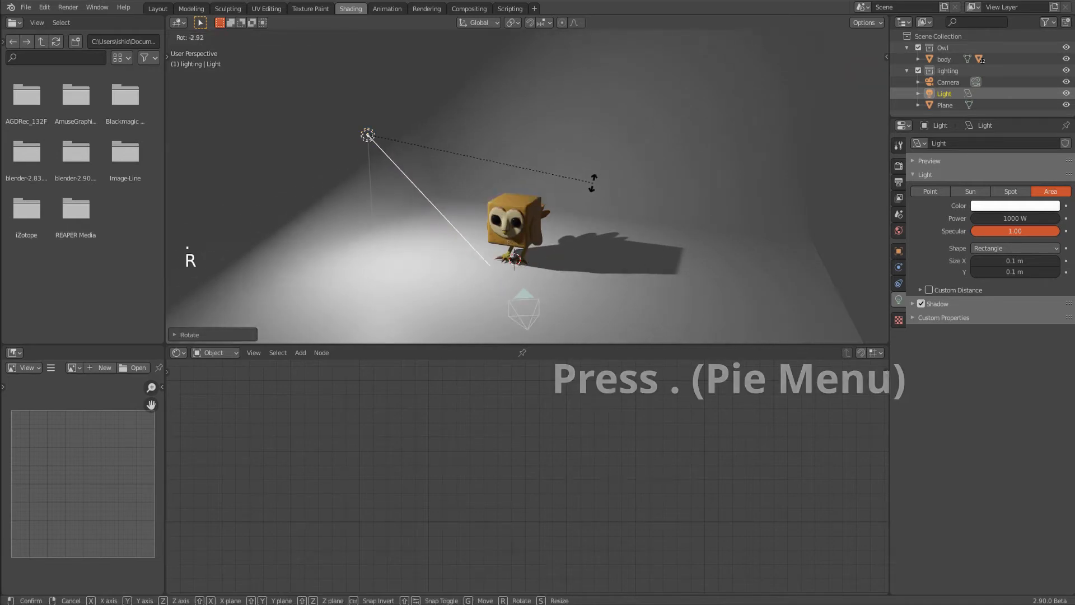
pyautogui.click(755, 262)
# Swing the light around the 3D cursor towards the owl's front, then aim it at the owl using the Median Point pivot
pyautogui.moveTo(754, 262); pyautogui.dragTo(403, 230, button='middle')
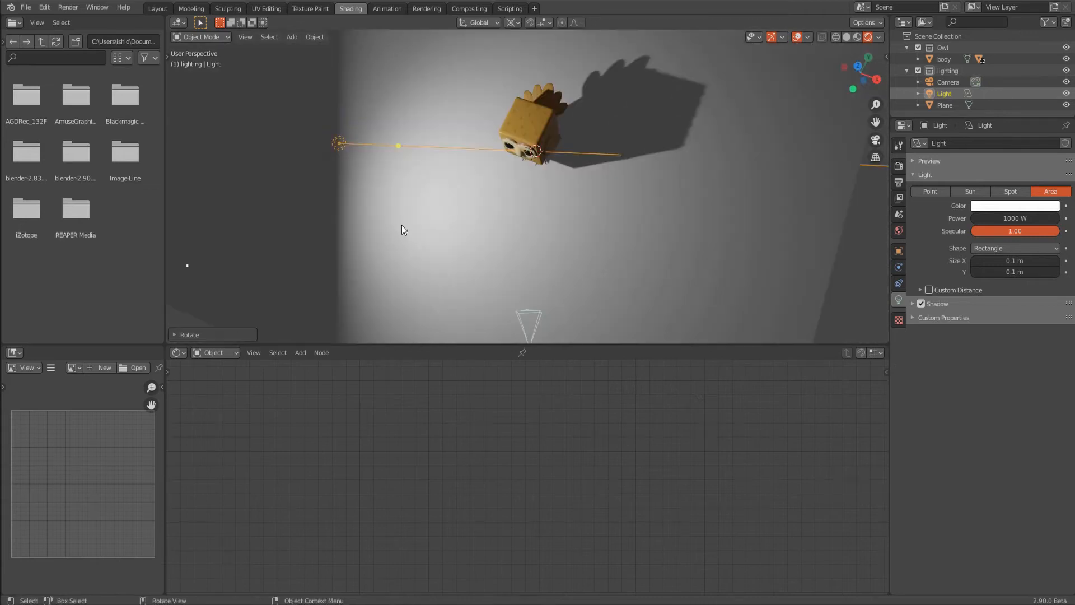
pyautogui.press('r')
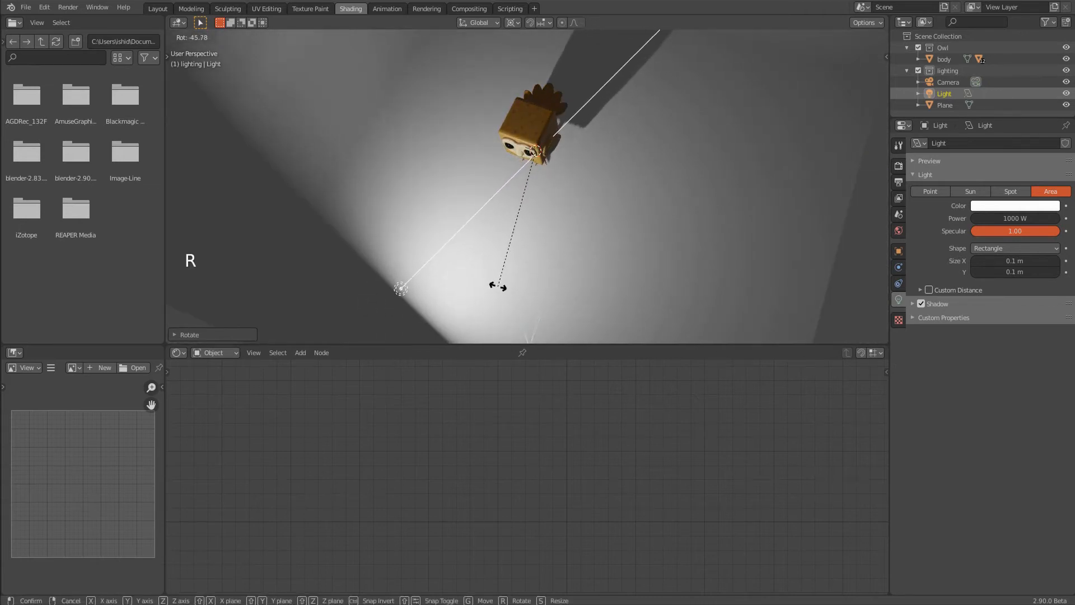
pyautogui.click(552, 271)
pyautogui.press('z')
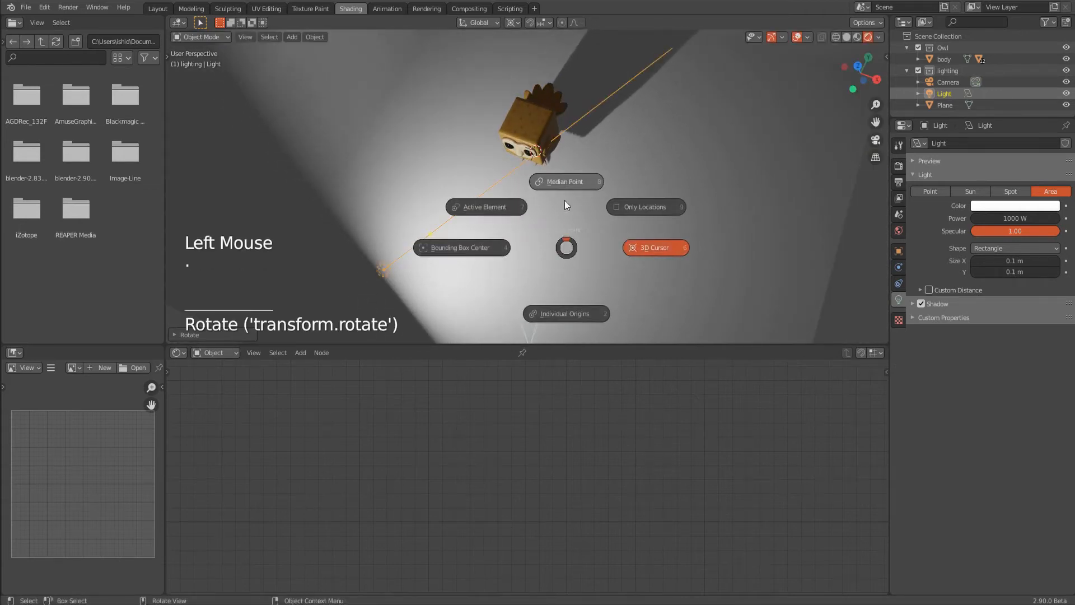
pyautogui.press('r')
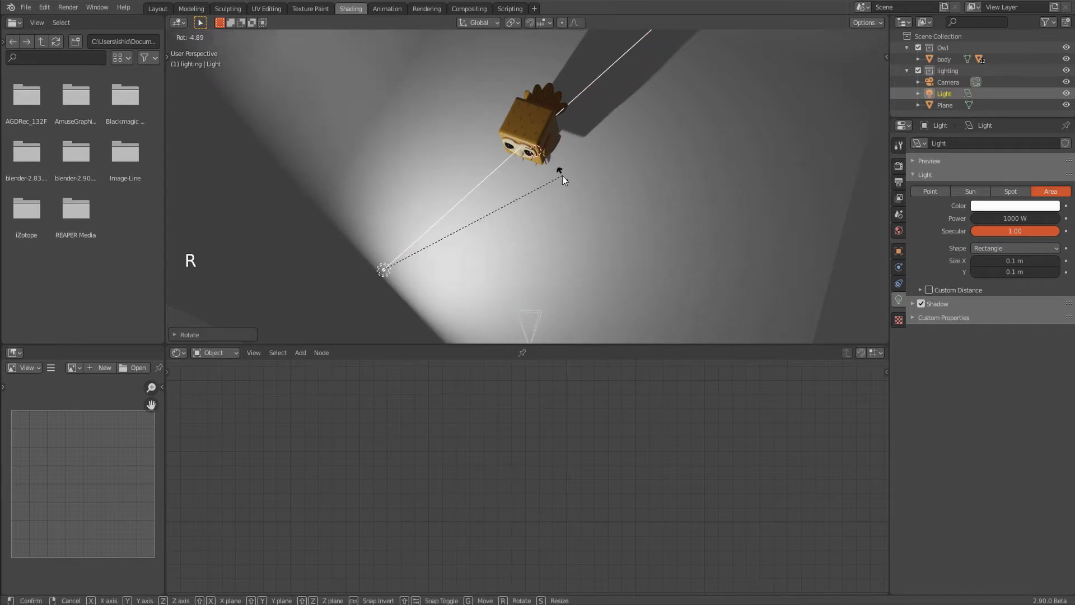
pyautogui.click(562, 175)
# Raise the area light along the Z axis and tilt it down towards the owl
pyautogui.moveTo(522, 298); pyautogui.dragTo(442, 213, button='middle')
pyautogui.press('g')
pyautogui.press('z')
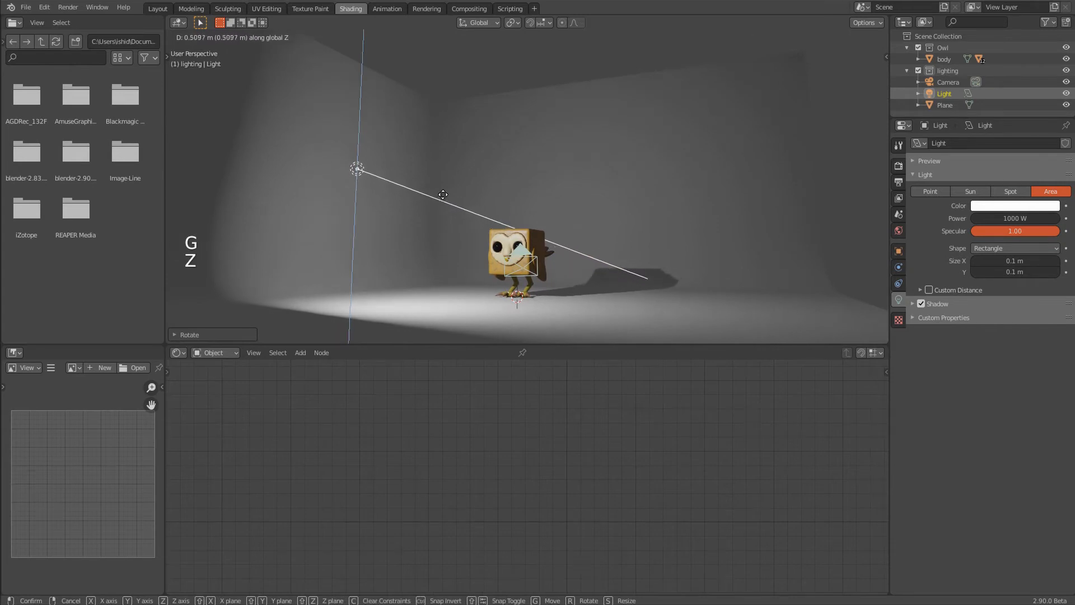
pyautogui.click(509, 199)
pyautogui.press('r')
pyautogui.click(497, 226)
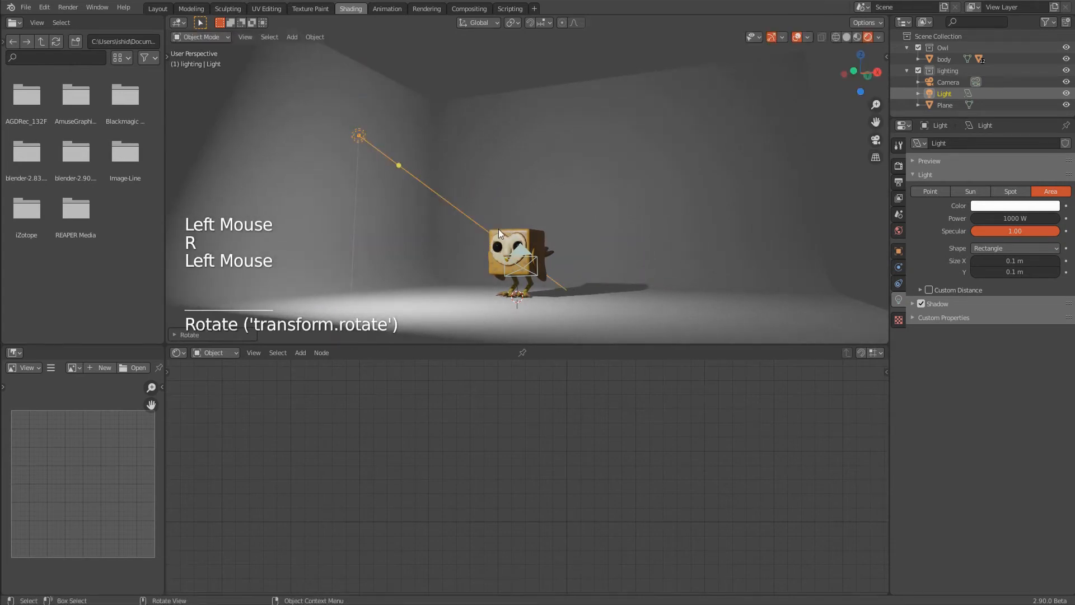
pyautogui.moveTo(497, 227); pyautogui.dragTo(440, 175, button='middle')
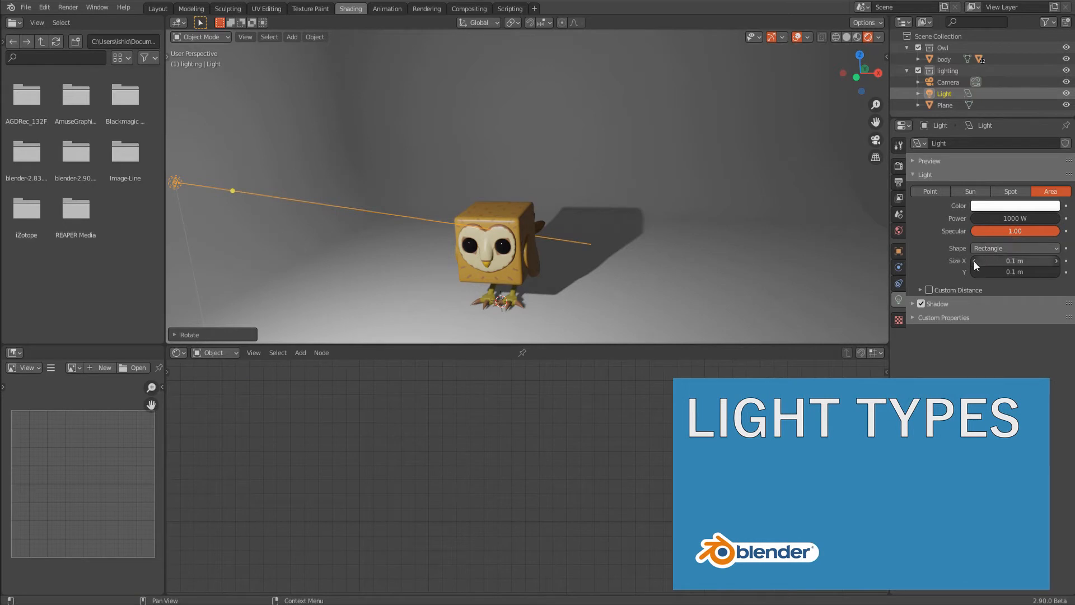
# Set the area light's shape to Disk and increase its size to about 6.1 m
pyautogui.click(997, 248)
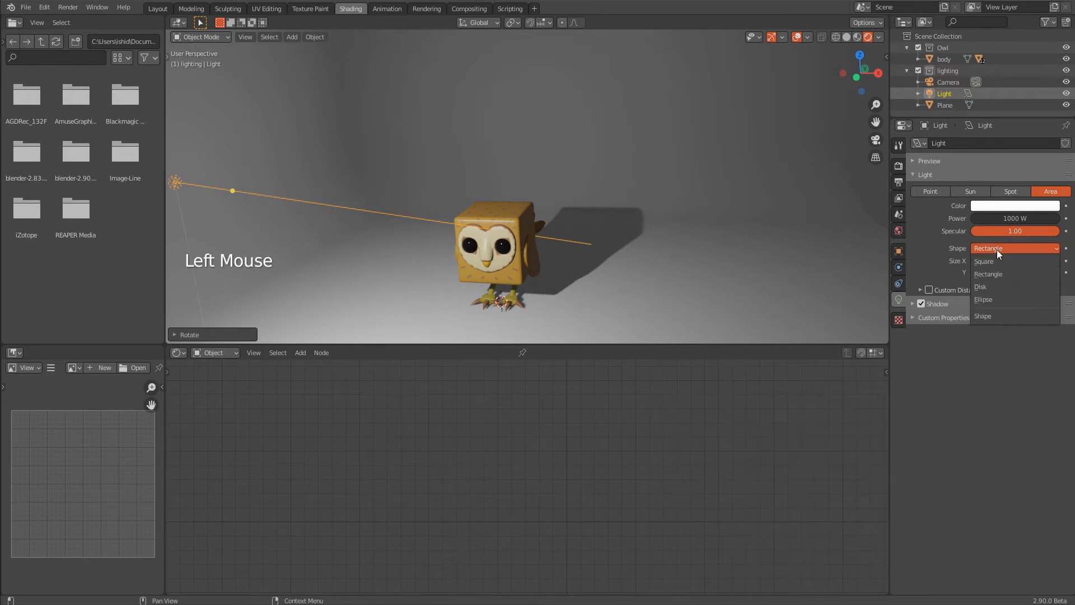
pyautogui.click(986, 286)
pyautogui.scroll(-1, 993, 261)
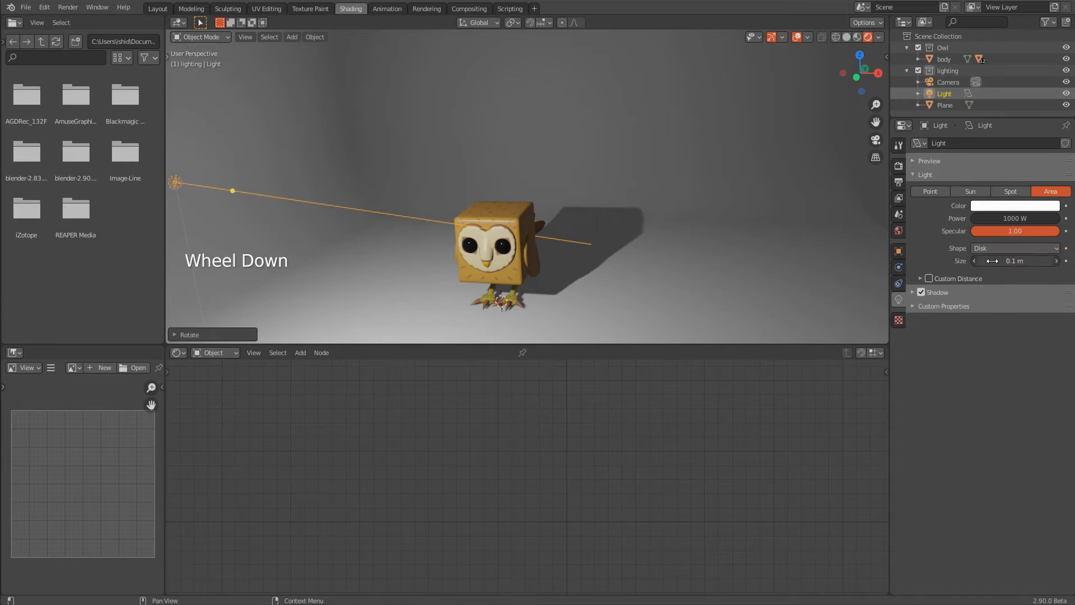
pyautogui.click(992, 261)
pyautogui.moveTo(993, 261); pyautogui.dragTo(1042, 261)
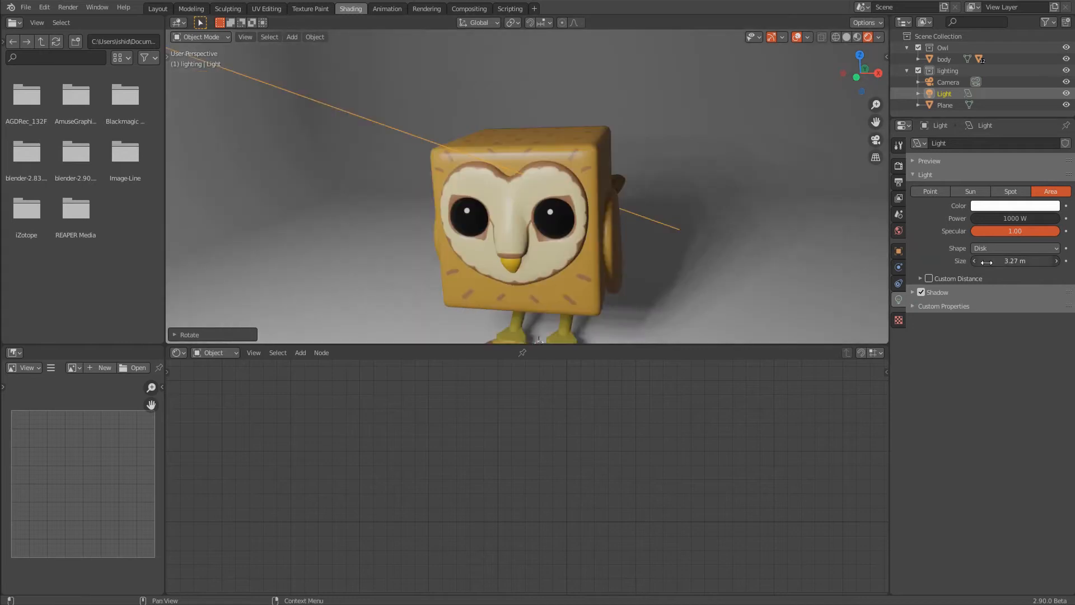
pyautogui.moveTo(990, 261); pyautogui.dragTo(1016, 261)
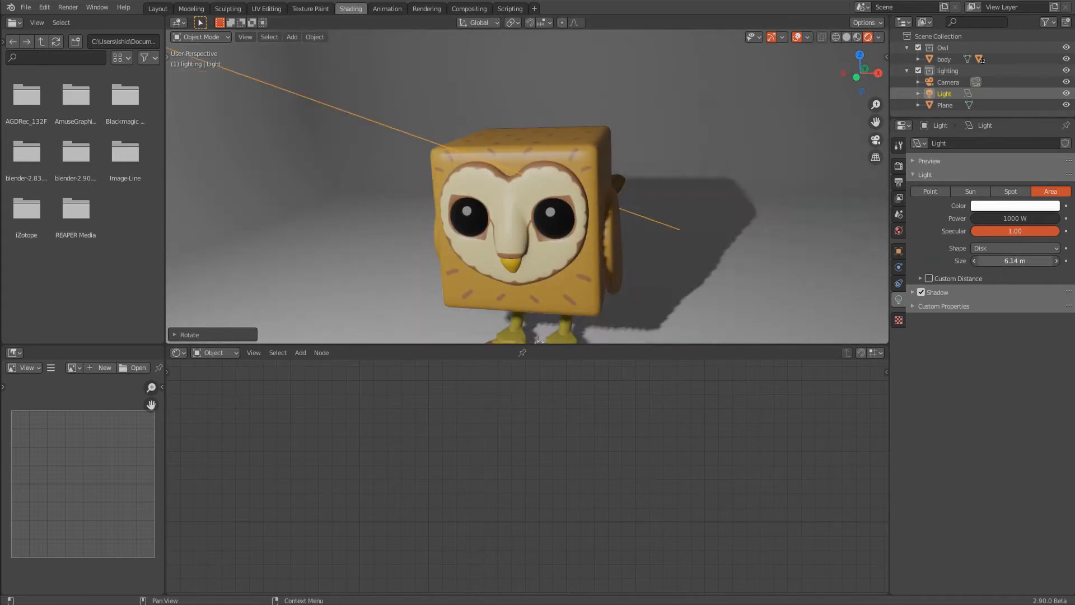
# In camera view, duplicate the area light and rotate the copy around the 3D cursor to the owl's other side
pyautogui.press('KP_0')
pyautogui.press('.')
pyautogui.click(555, 92)
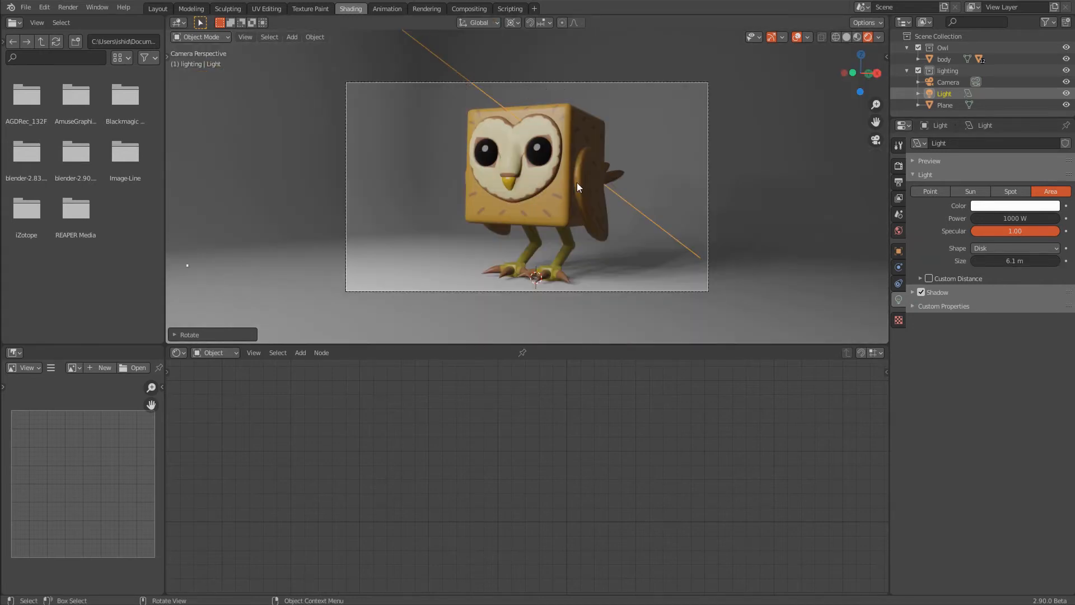
pyautogui.hotkey('shift', 'd')
pyautogui.press('r')
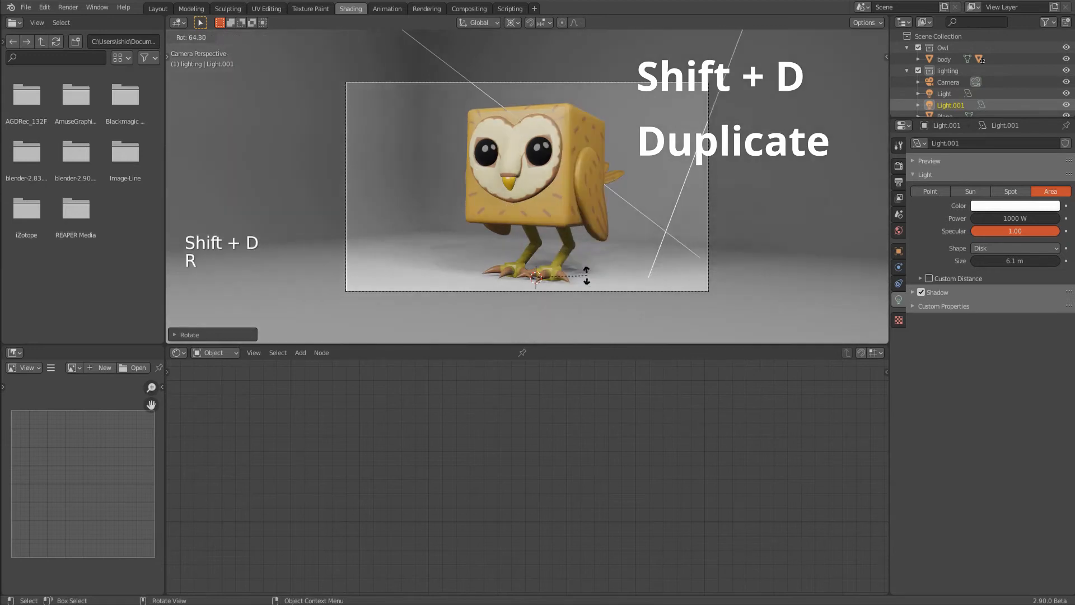
pyautogui.click(766, 152)
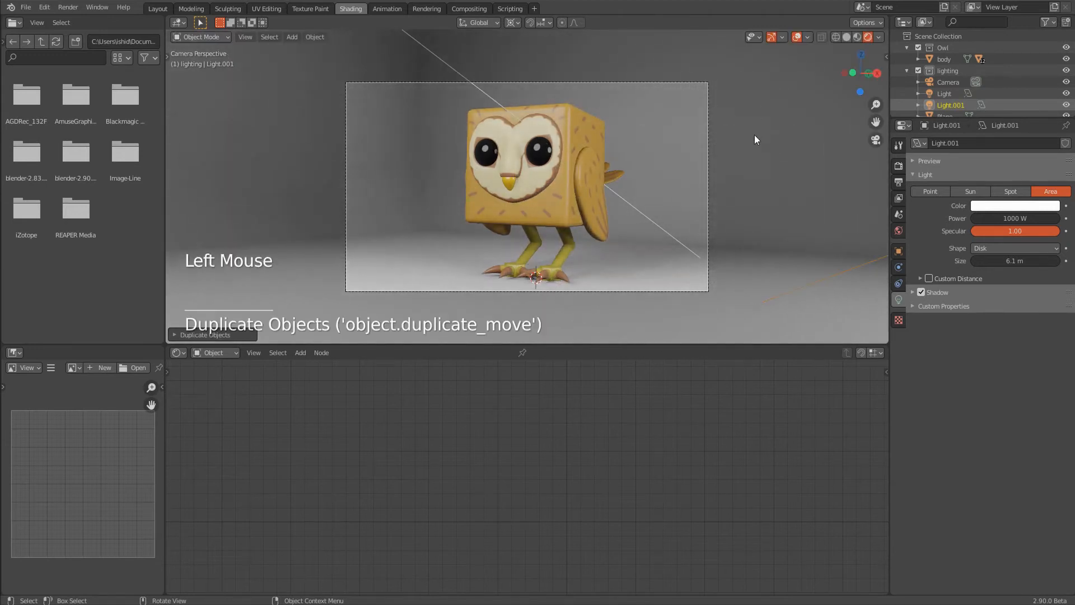
# Move the duplicated light beside the owl and rotate it to point at the model
pyautogui.scroll(-4, 728, 200)
pyautogui.press('g')
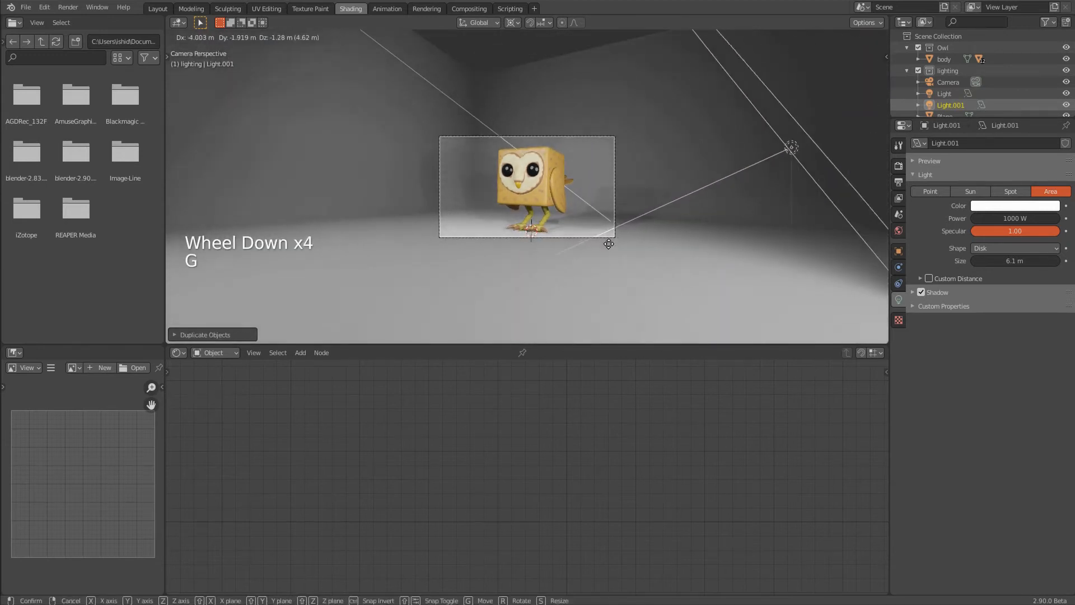
pyautogui.click(617, 258)
pyautogui.press('r')
pyautogui.click(583, 103)
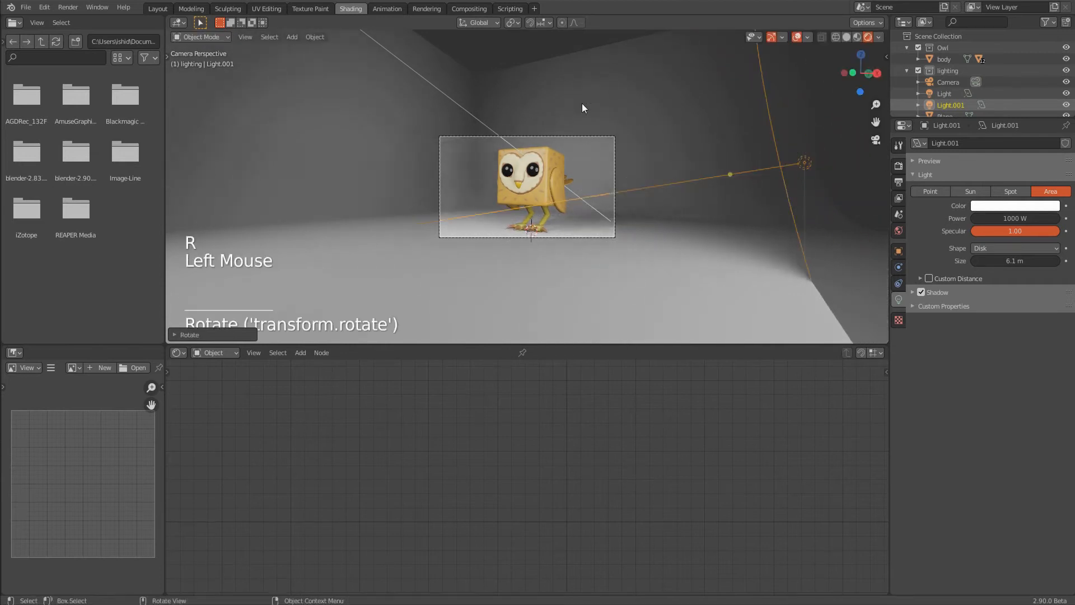
# Enlarge the Outliner, then rename the original light Key and the duplicated light Fill
pyautogui.scroll(-1, 670, 207)
pyautogui.moveTo(969, 119); pyautogui.dragTo(970, 297)
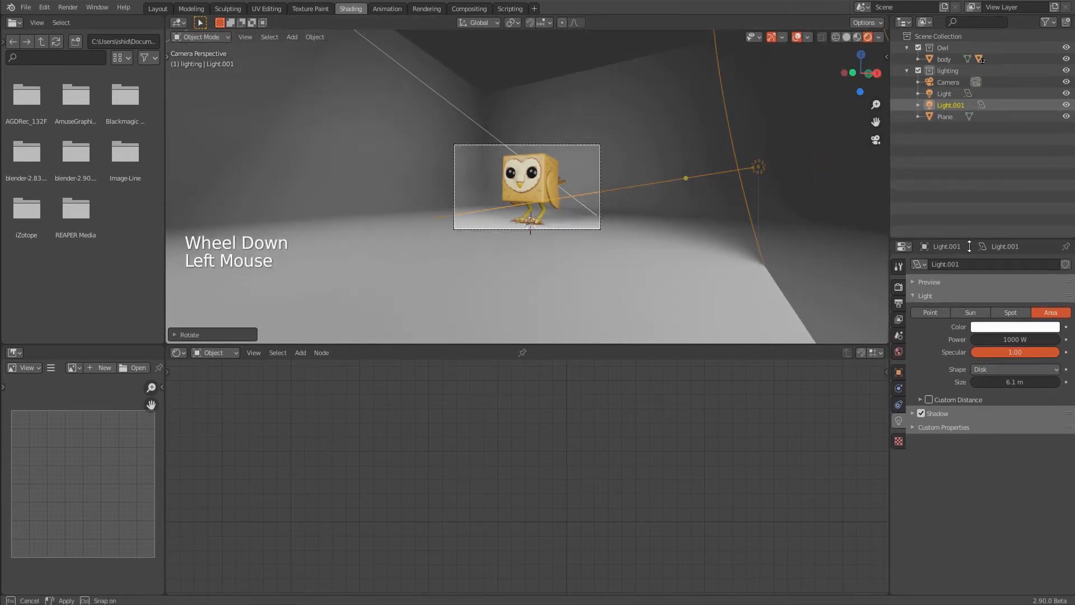
pyautogui.click(948, 93)
pyautogui.doubleClick(948, 93)
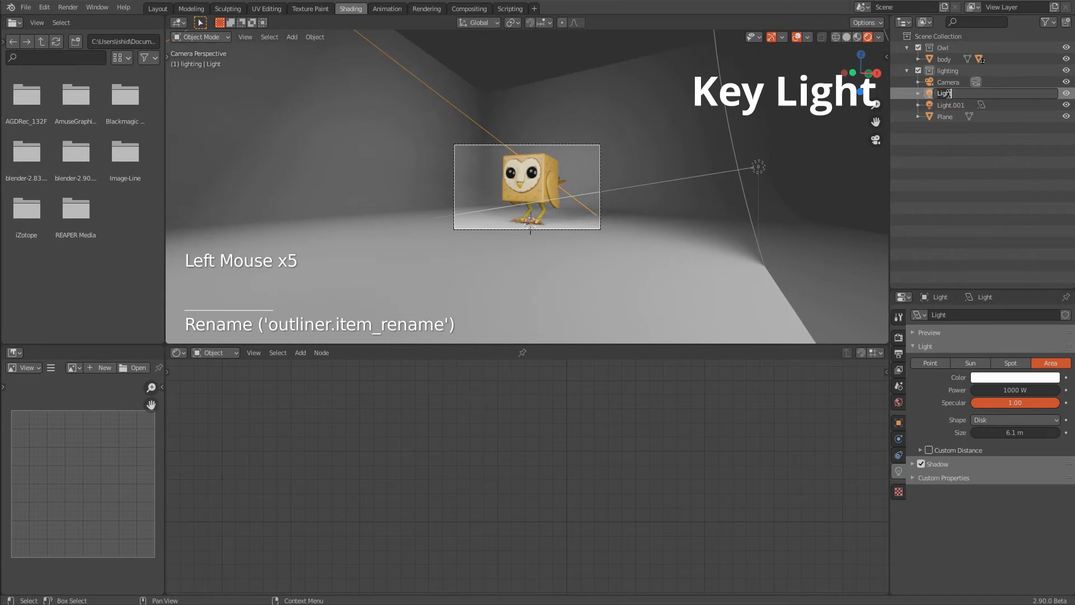
pyautogui.write('Key')
pyautogui.press('Return')
pyautogui.click(950, 105)
pyautogui.doubleClick(950, 105)
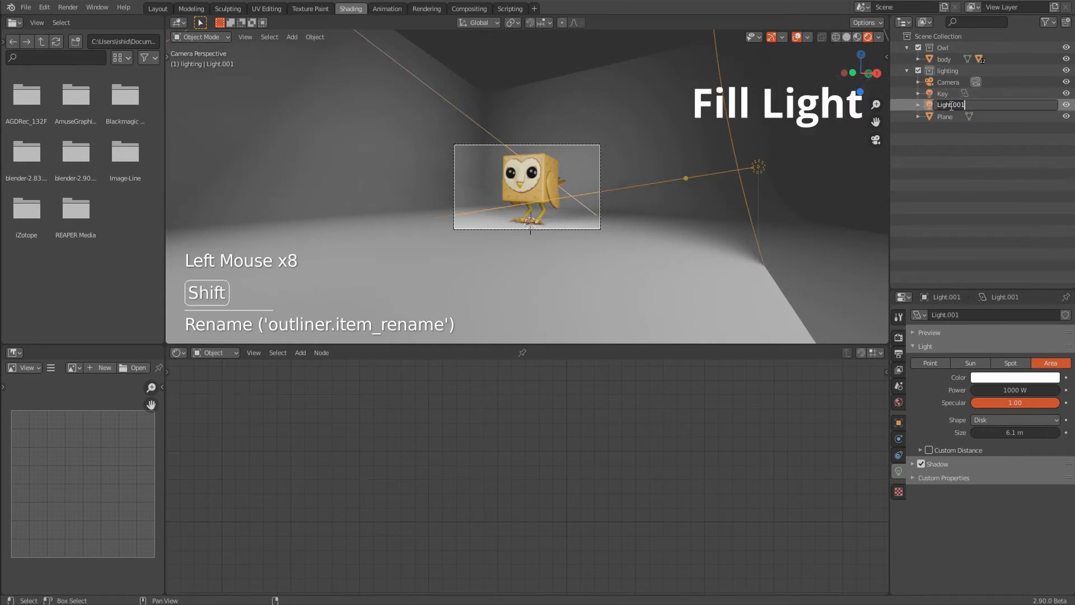
pyautogui.write('Fill')
# Toggle the Key light's visibility to compare the lighting, leaving it hidden in the viewport
pyautogui.scroll(5, 779, 213)
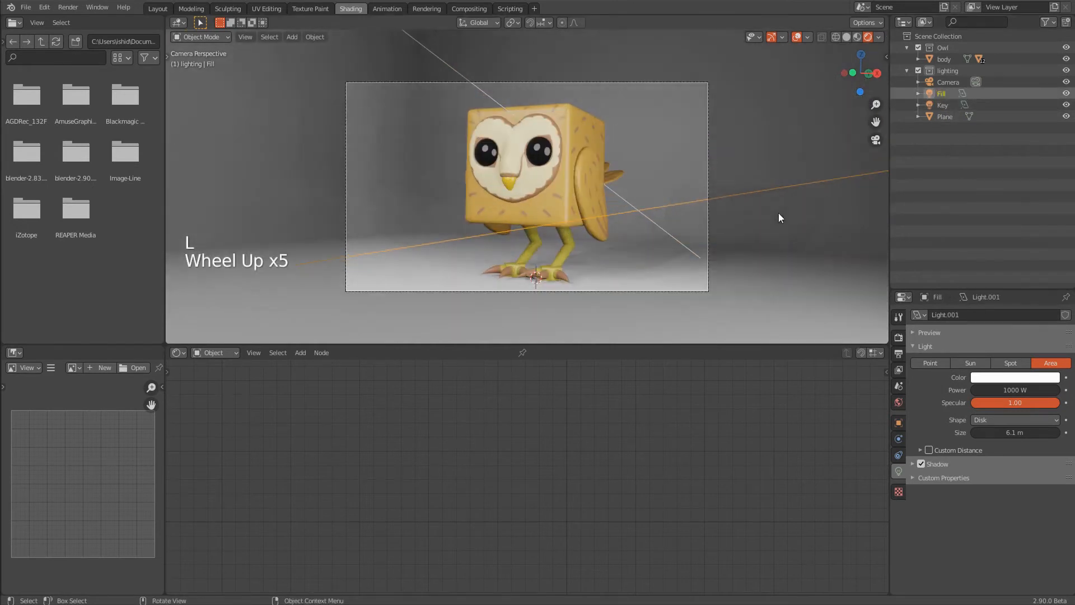
pyautogui.click(1067, 105)
pyautogui.click(1067, 105)
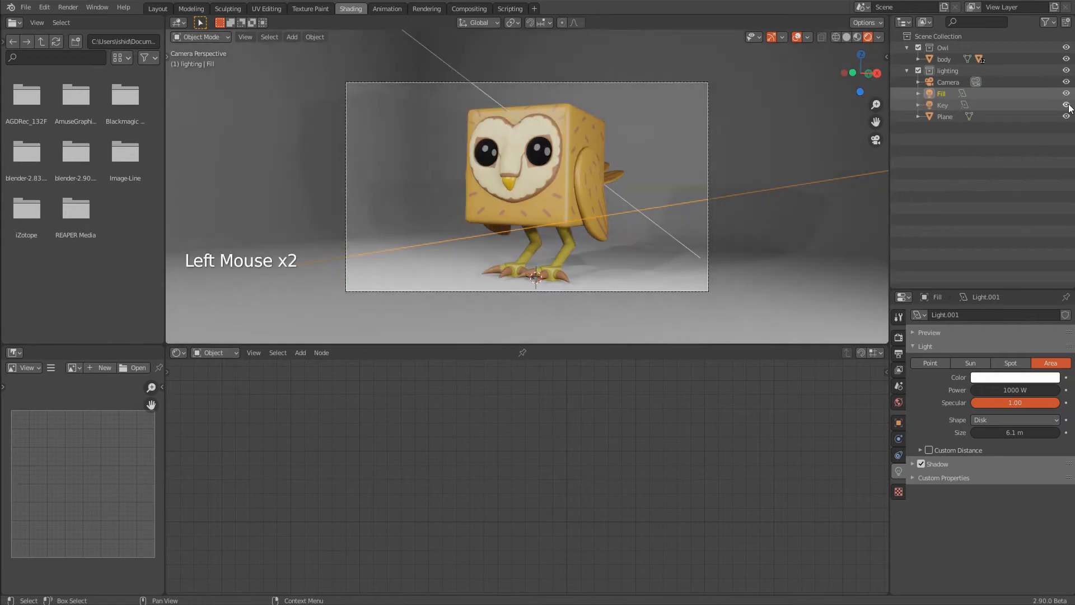
pyautogui.click(1067, 105)
# Set the Fill light's power to 300 W and adjust its disk size
pyautogui.moveTo(448, 123); pyautogui.dragTo(412, 112, button='middle')
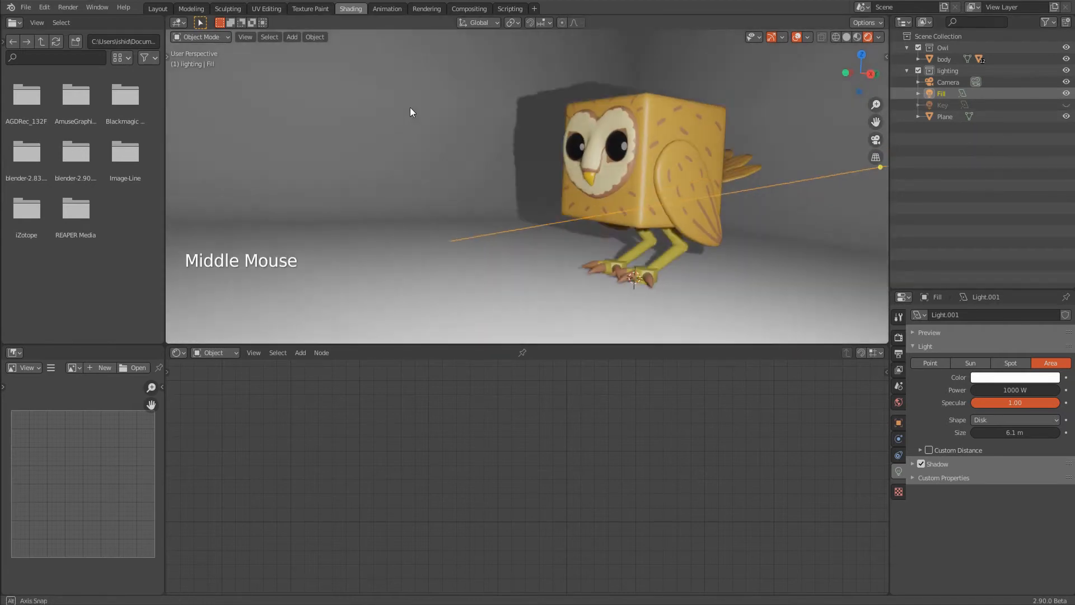
pyautogui.click(1000, 390)
pyautogui.write('300')
pyautogui.press('Return')
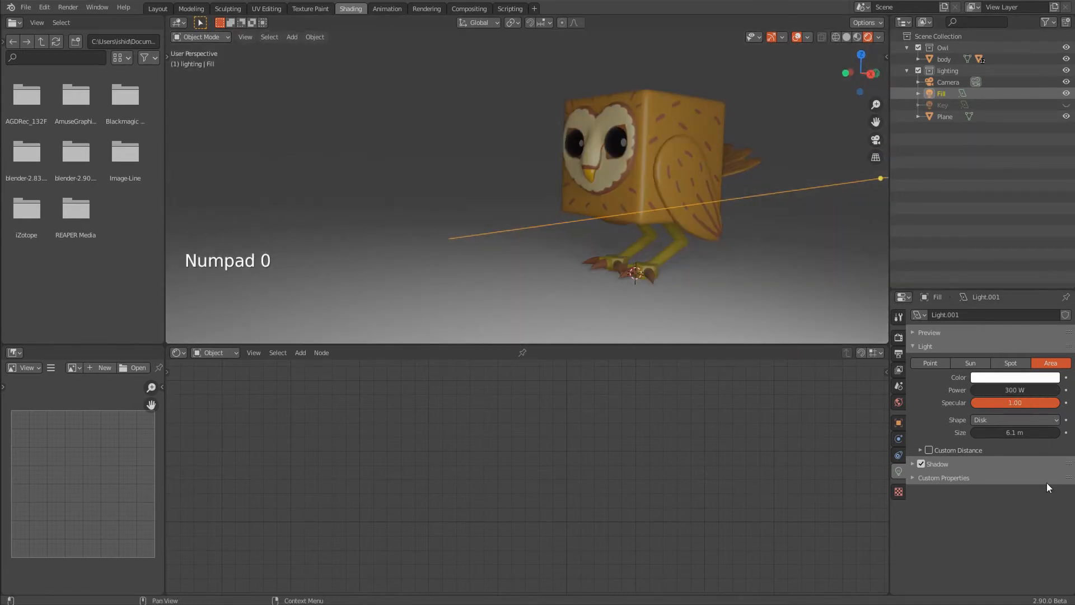
pyautogui.moveTo(1015, 433); pyautogui.dragTo(1063, 433)
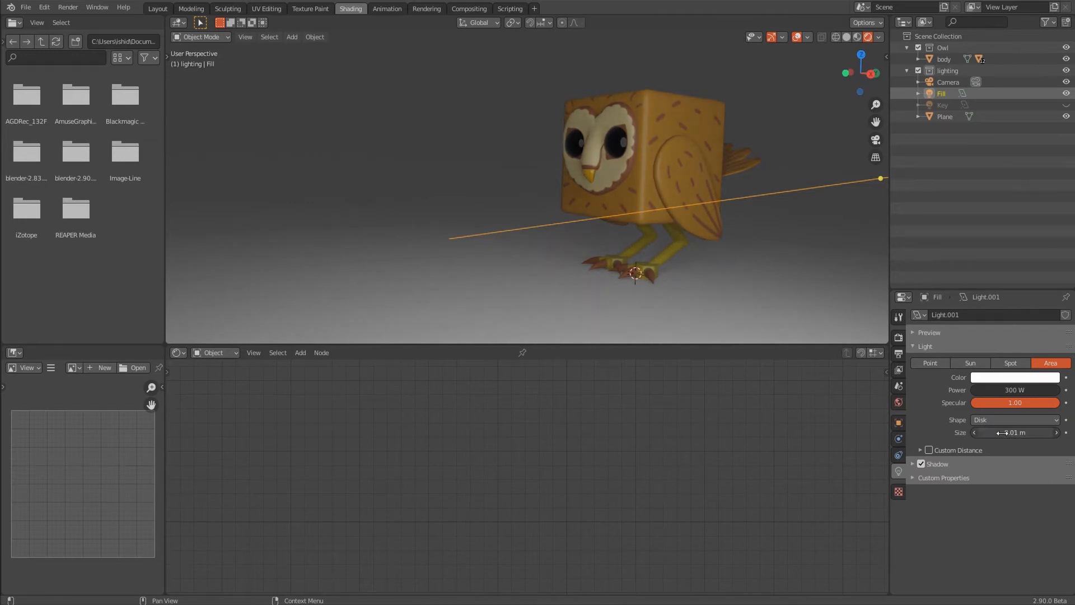
# Rotate the Fill light around the owl to adjust the angle at which it lights the model
pyautogui.scroll(-2, 784, 263)
pyautogui.moveTo(744, 227); pyautogui.dragTo(466, 153, button='middle')
pyautogui.scroll(-4, 355, 119)
pyautogui.scroll(-1, 461, 152)
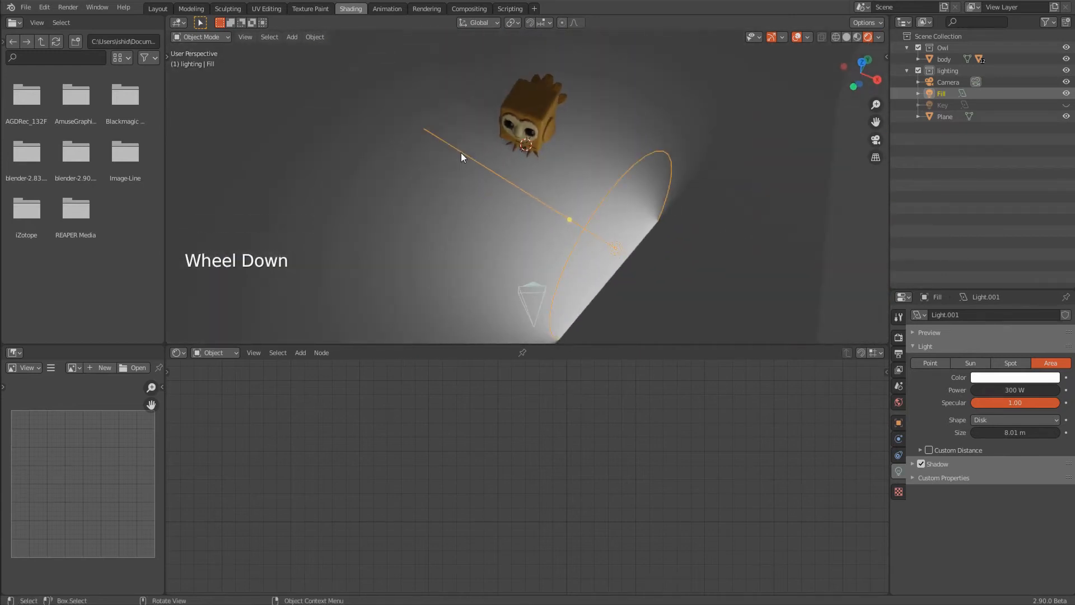
pyautogui.press('r')
pyautogui.click(503, 255)
pyautogui.scroll(5, 516, 197)
pyautogui.moveTo(503, 255); pyautogui.dragTo(414, 182, button='middle')
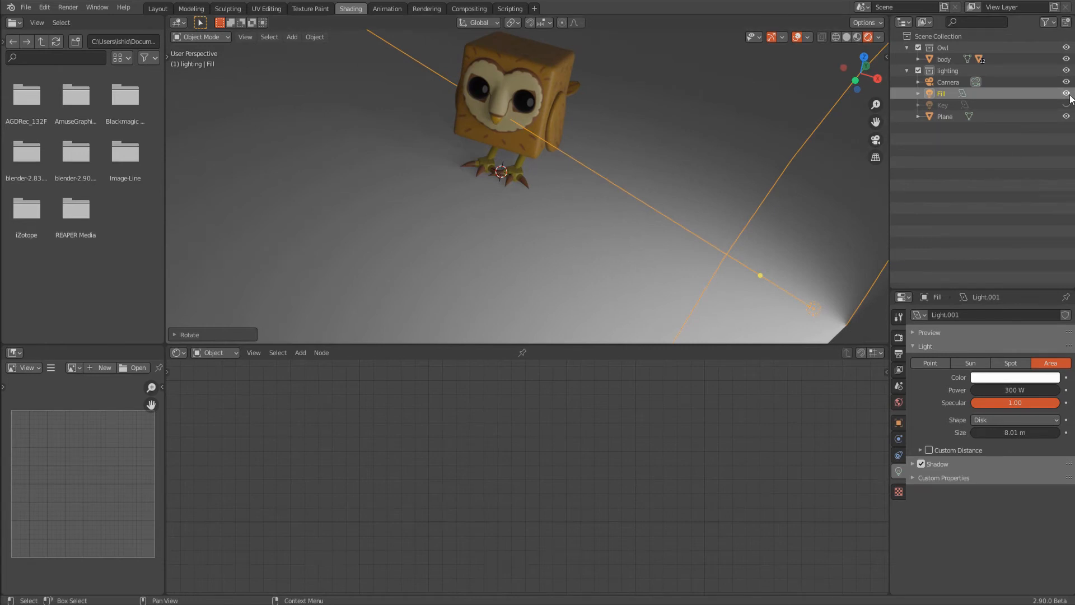
# Toggle the Fill light's visibility off and back on to compare its effect on the owl
pyautogui.click(1066, 93)
pyautogui.click(1066, 93)
pyautogui.moveTo(753, 139); pyautogui.dragTo(732, 144, button='middle')
pyautogui.scroll(-1, 720, 152)
pyautogui.scroll(-1, 722, 168)
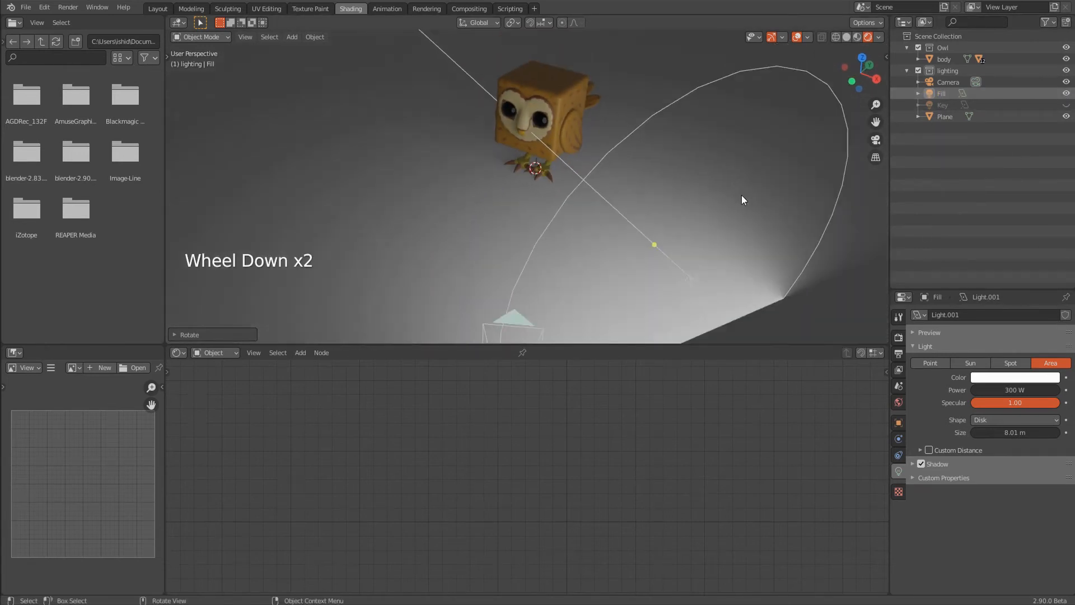
# Duplicate the Fill light and rotate the copy around the owl, away from the original
pyautogui.click(693, 284)
pyautogui.press('z')
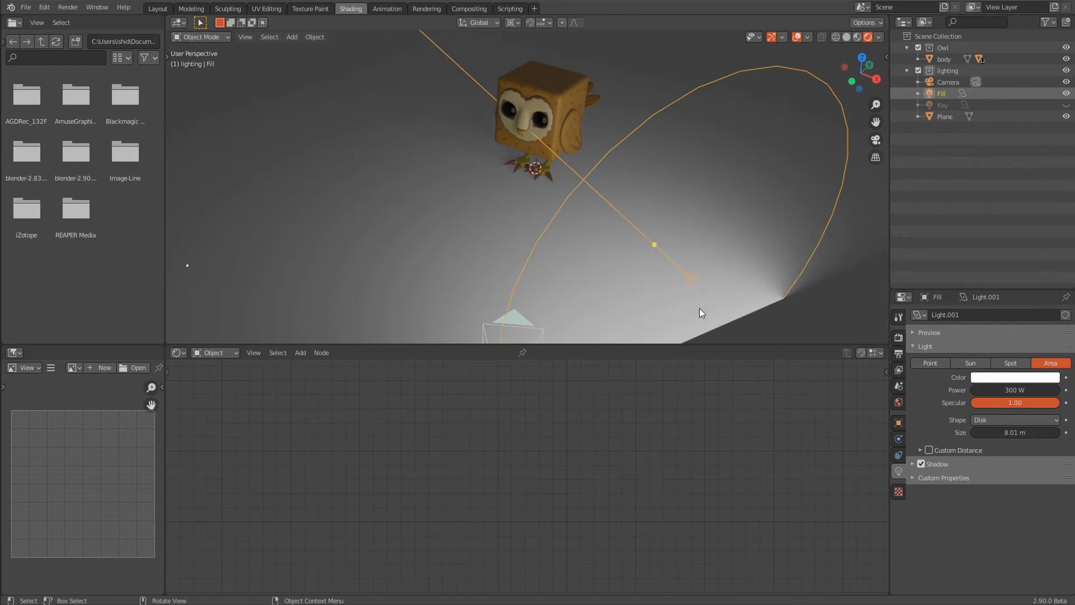
pyautogui.hotkey('shift', 'd')
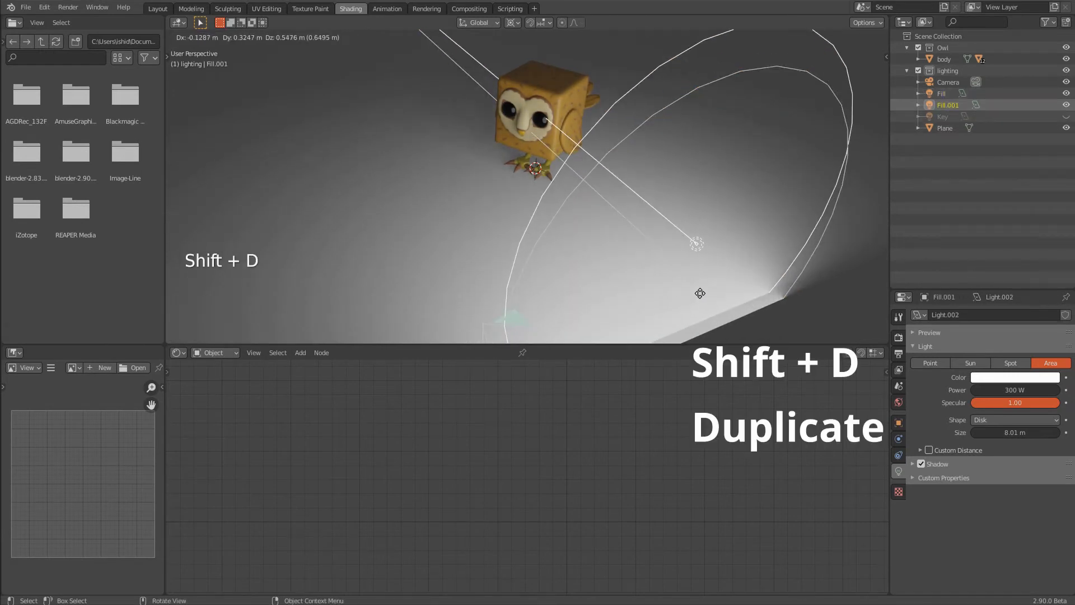
pyautogui.press('r')
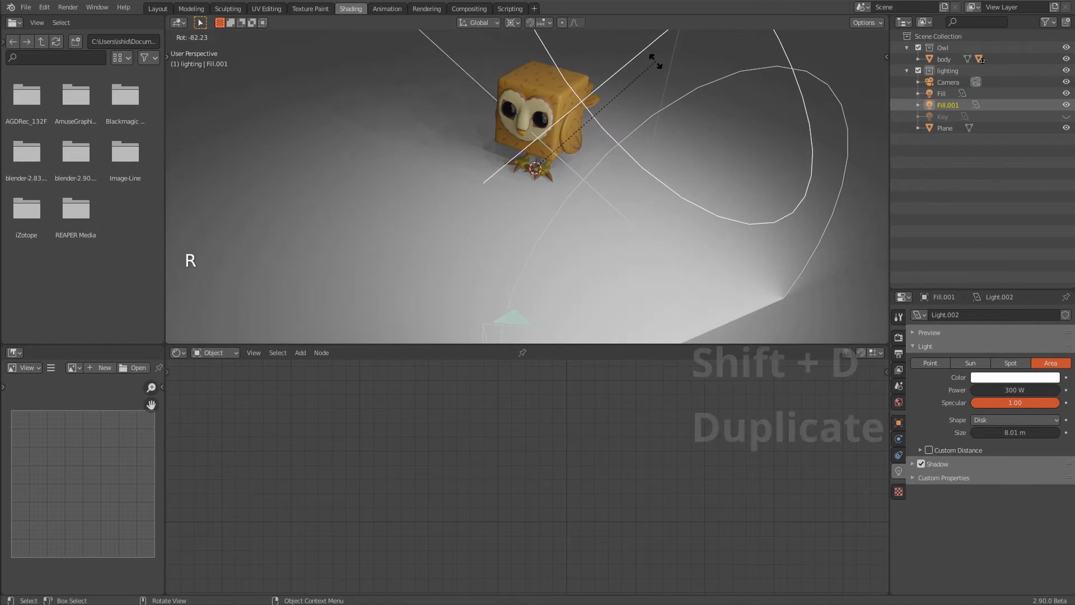
pyautogui.click(656, 62)
pyautogui.moveTo(580, 113); pyautogui.dragTo(790, 151, button='middle')
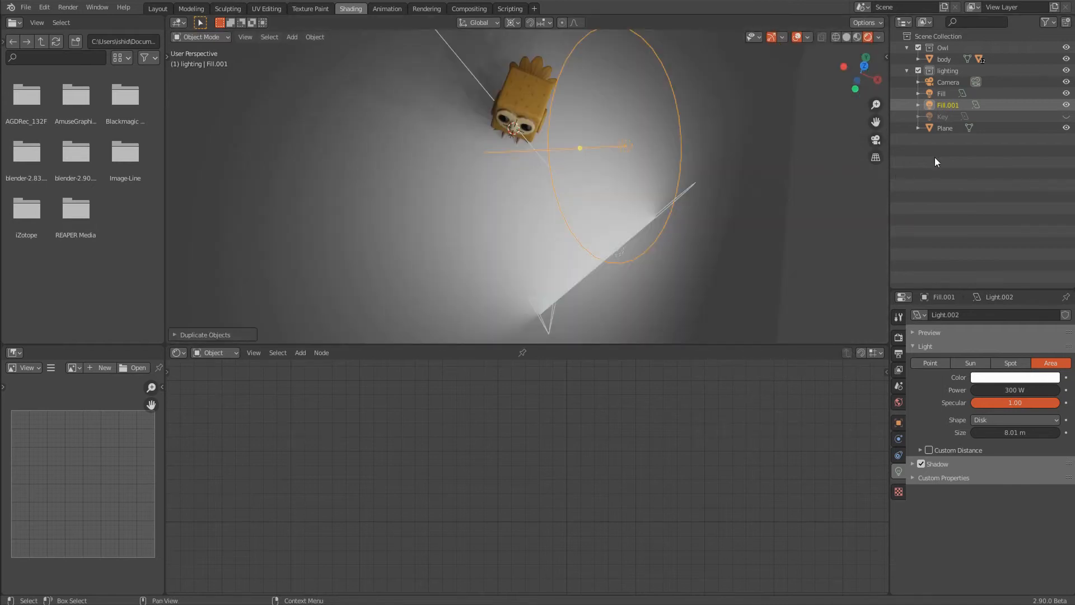
# Rename the duplicated Fill light Rim
pyautogui.click(949, 105)
pyautogui.doubleClick(948, 105)
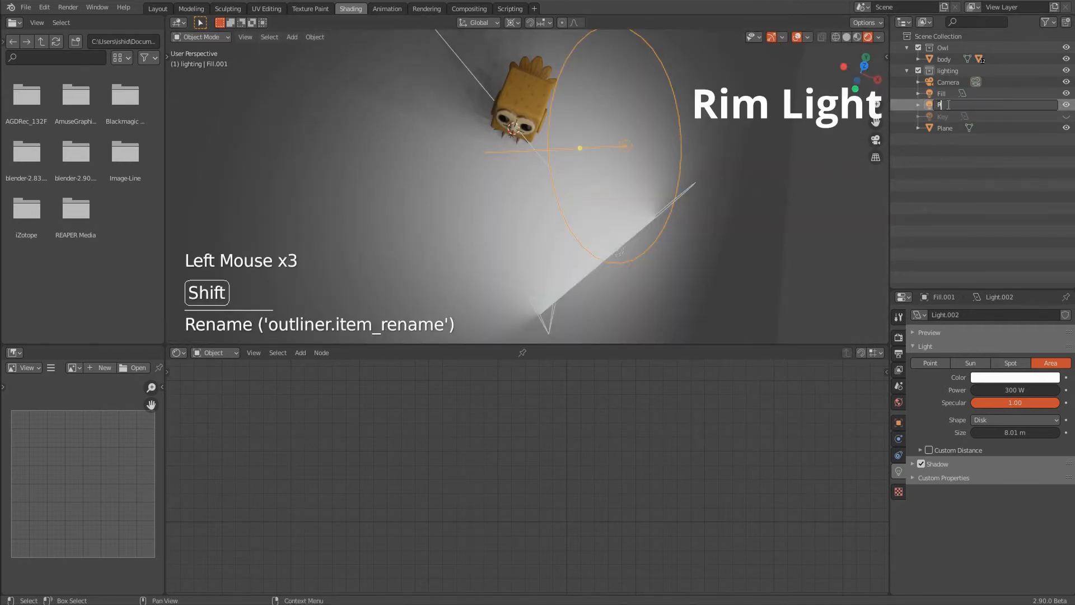
pyautogui.write('Rim')
pyautogui.press('Return')
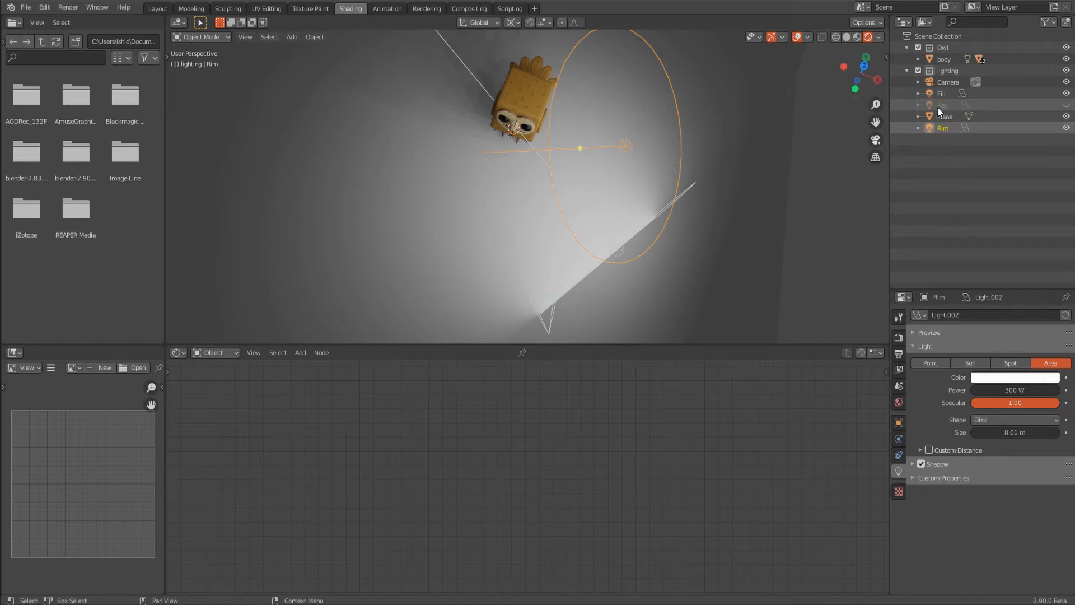
# Rotate and move the Rim light behind the owl so that it points at the model's back
pyautogui.moveTo(721, 211); pyautogui.dragTo(432, 132, button='middle')
pyautogui.press('r')
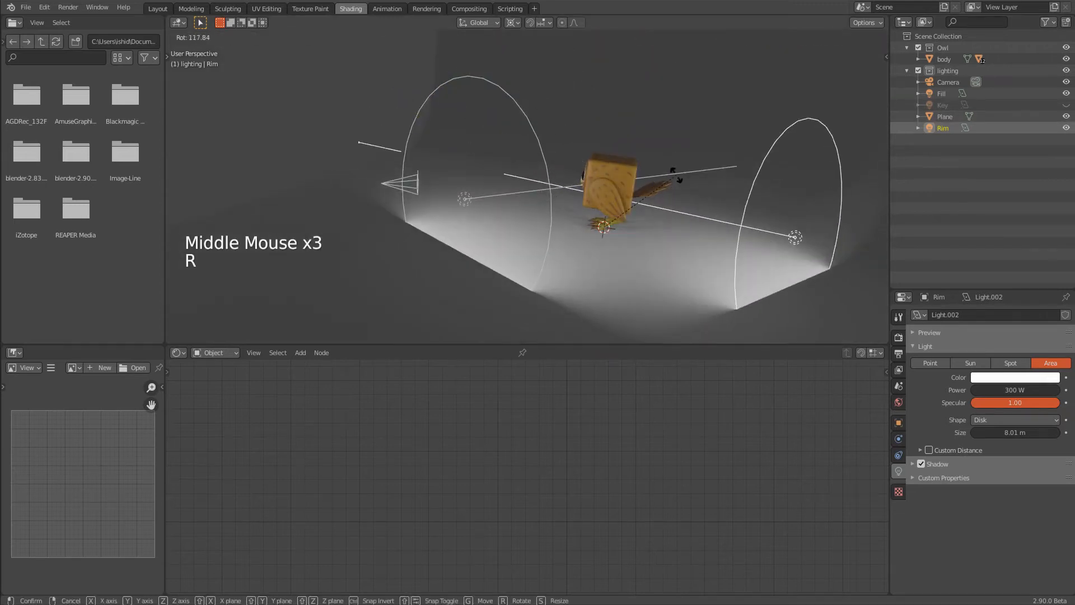
pyautogui.click(677, 156)
pyautogui.moveTo(677, 155); pyautogui.dragTo(643, 235, button='middle')
pyautogui.scroll(-1, 415, 253)
pyautogui.scroll(2, 415, 254)
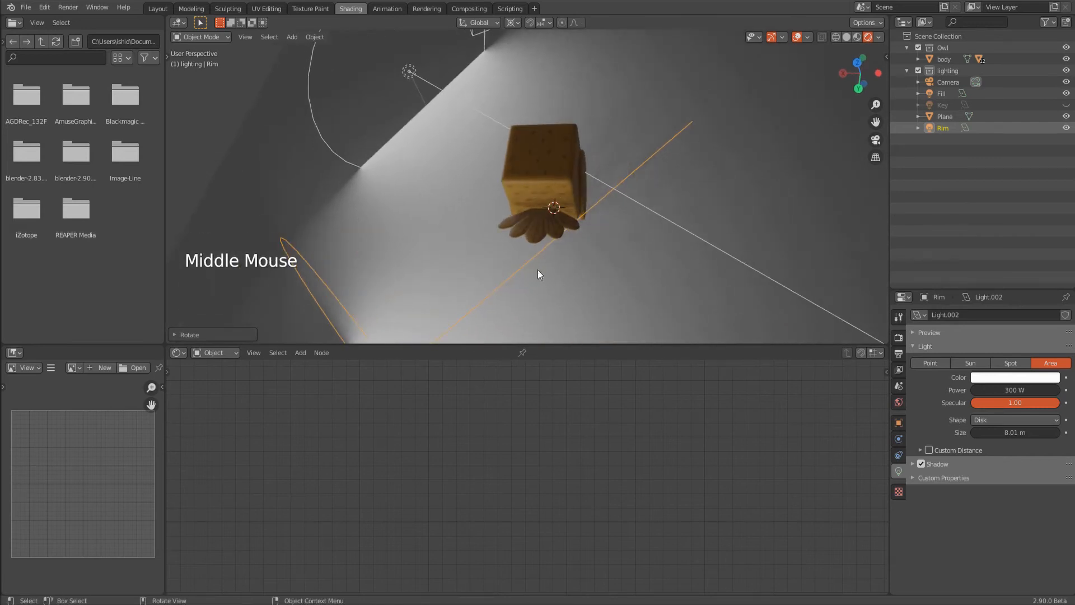
pyautogui.press('r')
pyautogui.click(587, 287)
pyautogui.press('g')
pyautogui.click(674, 297)
pyautogui.scroll(1, 674, 297)
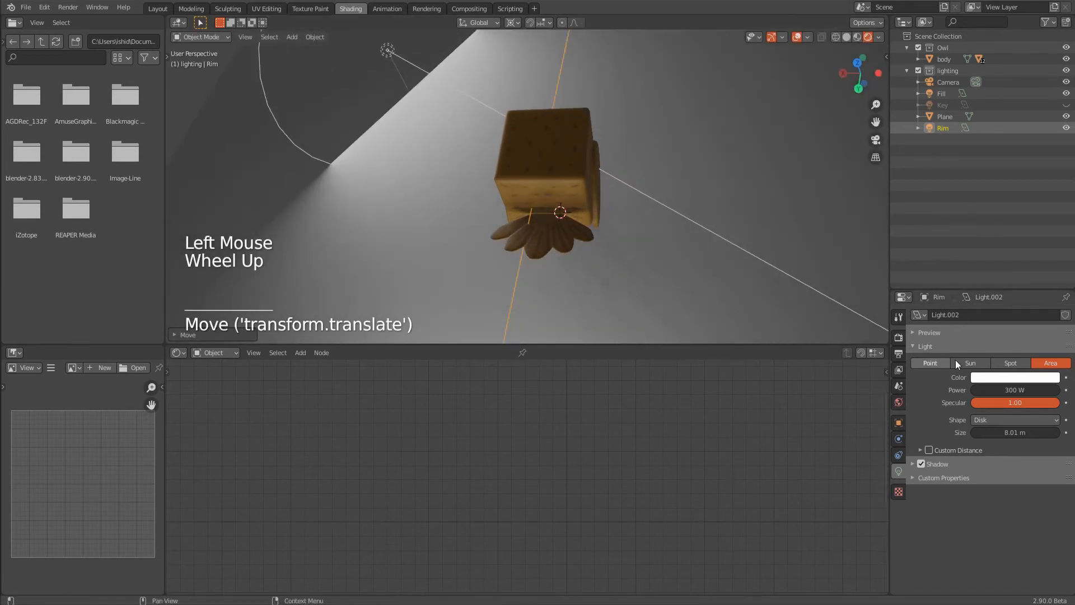
# Change the Rim light to a 1000 W spot light with a 52.6° spot size and 0.27 m radius
pyautogui.click(1011, 364)
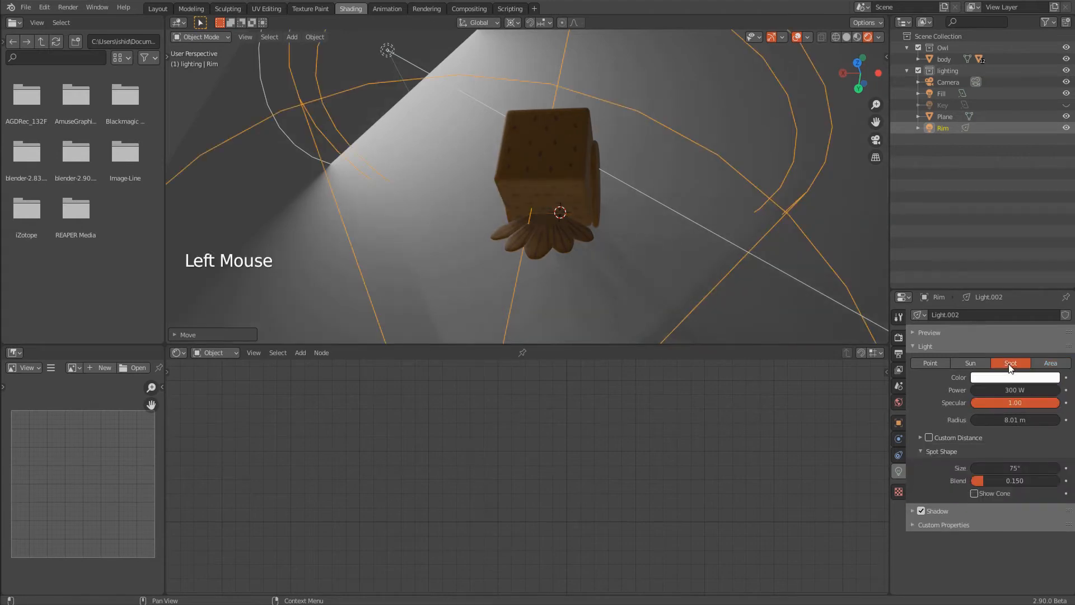
pyautogui.scroll(-4, 771, 240)
pyautogui.moveTo(1015, 389); pyautogui.dragTo(1019, 390)
pyautogui.click(1011, 391)
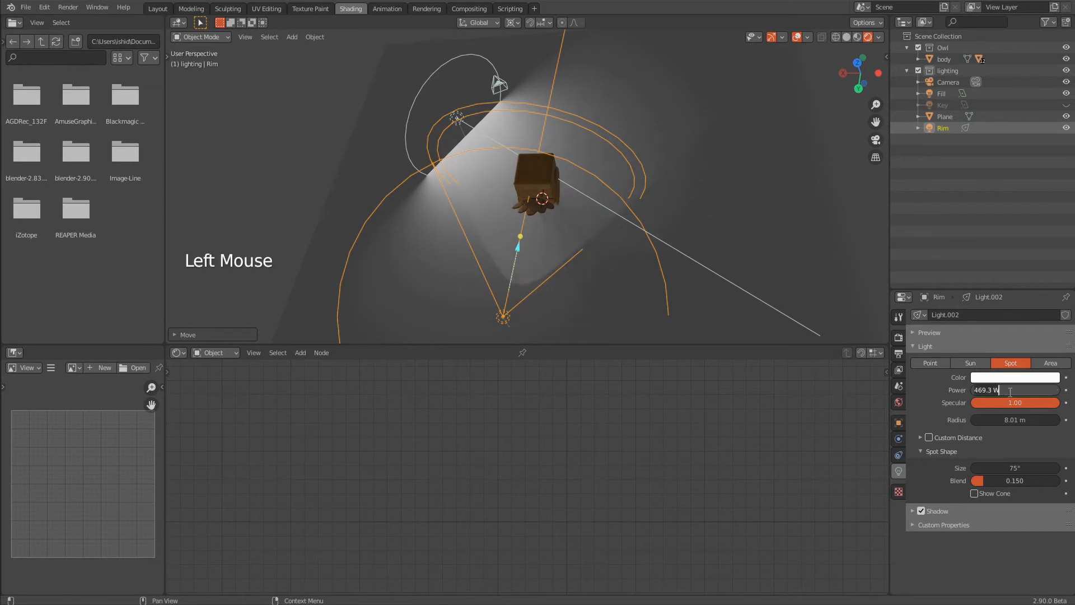
pyautogui.write('100')
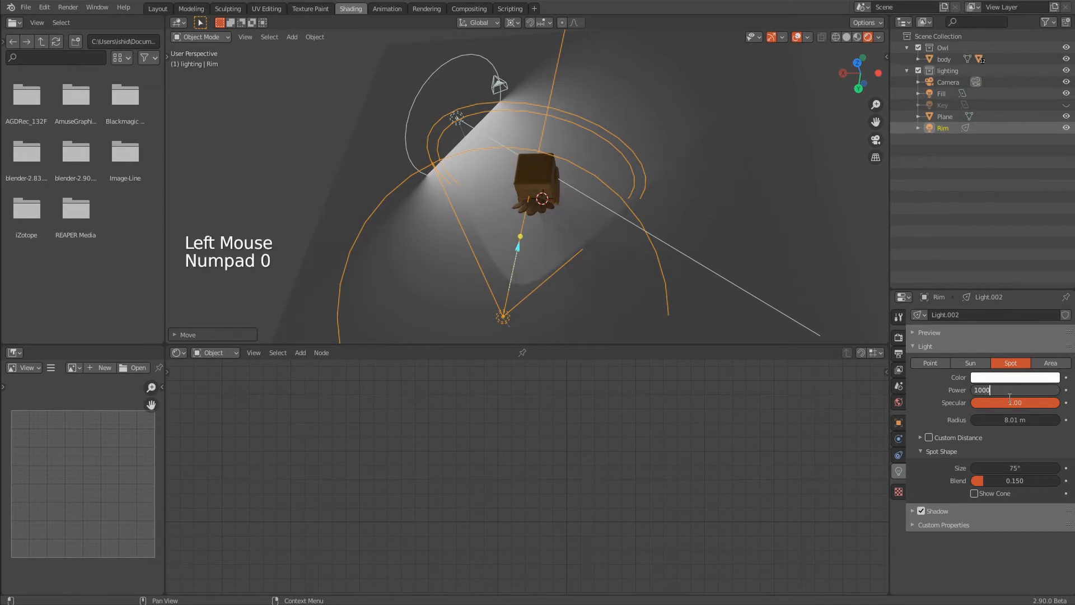
pyautogui.write('0')
pyautogui.press('Return')
pyautogui.moveTo(1015, 468); pyautogui.dragTo(986, 468)
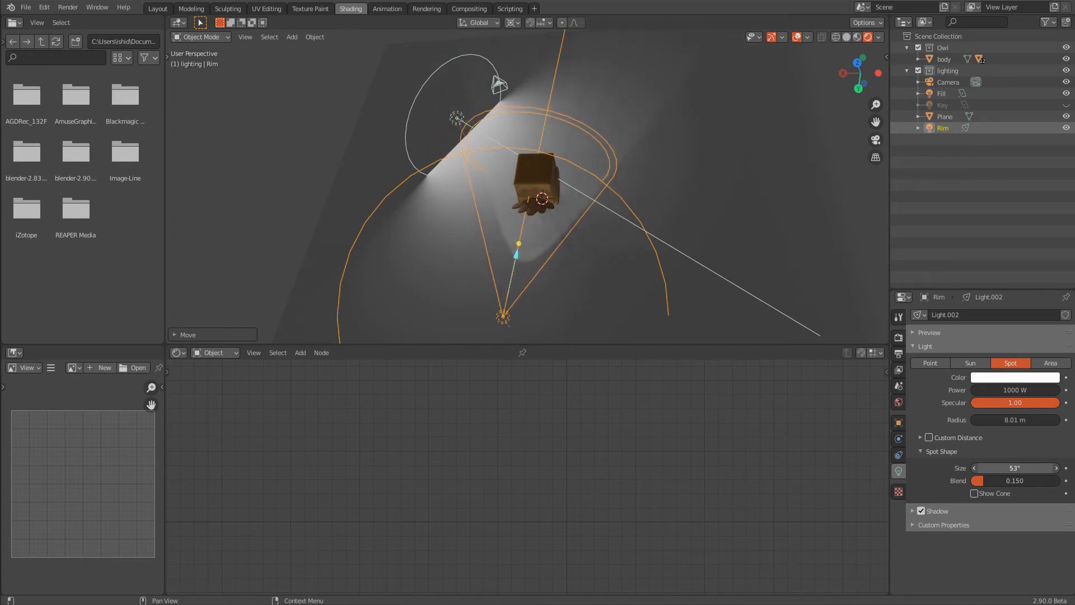
pyautogui.moveTo(1015, 419); pyautogui.dragTo(997, 419)
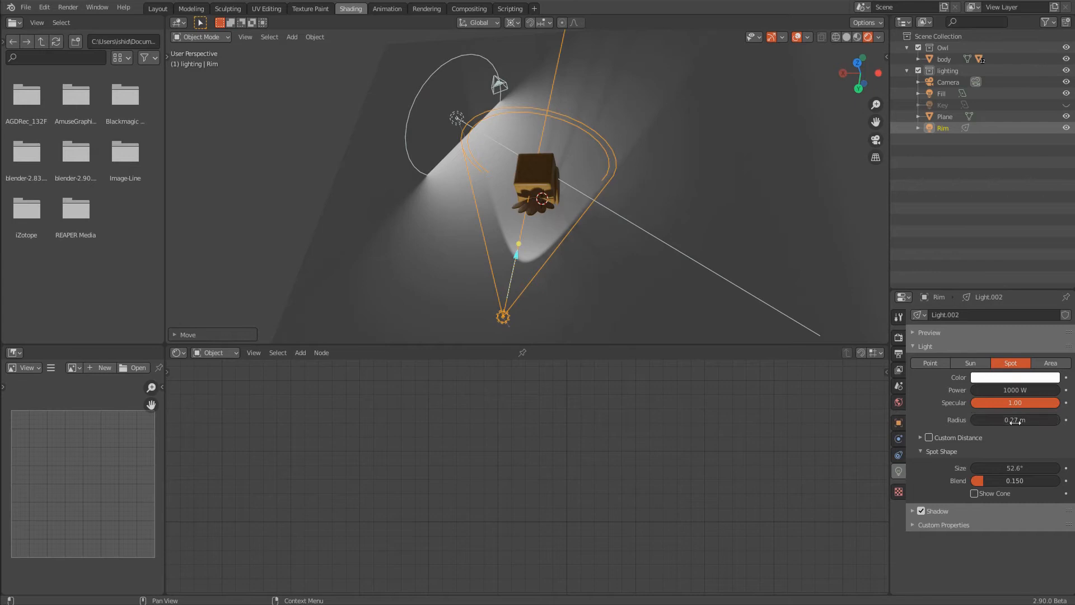
# Rotate the Rim spot light around the owl and hide the backdrop plane in the viewport
pyautogui.moveTo(560, 224); pyautogui.dragTo(425, 230, button='middle')
pyautogui.press('r')
pyautogui.click(418, 233)
pyautogui.scroll(-2, 617, 245)
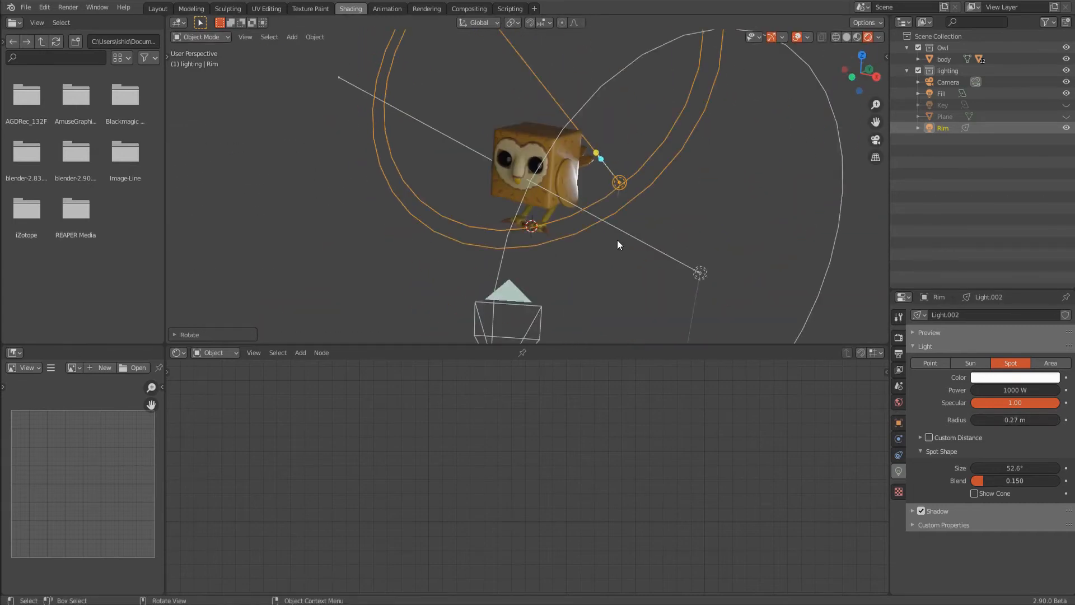
# Duplicate the Rim spot light, then move and rotate the copy to shine on the owl from above and behind
pyautogui.rightClick(691, 246)
pyautogui.hotkey('shift', 'd')
pyautogui.press('r')
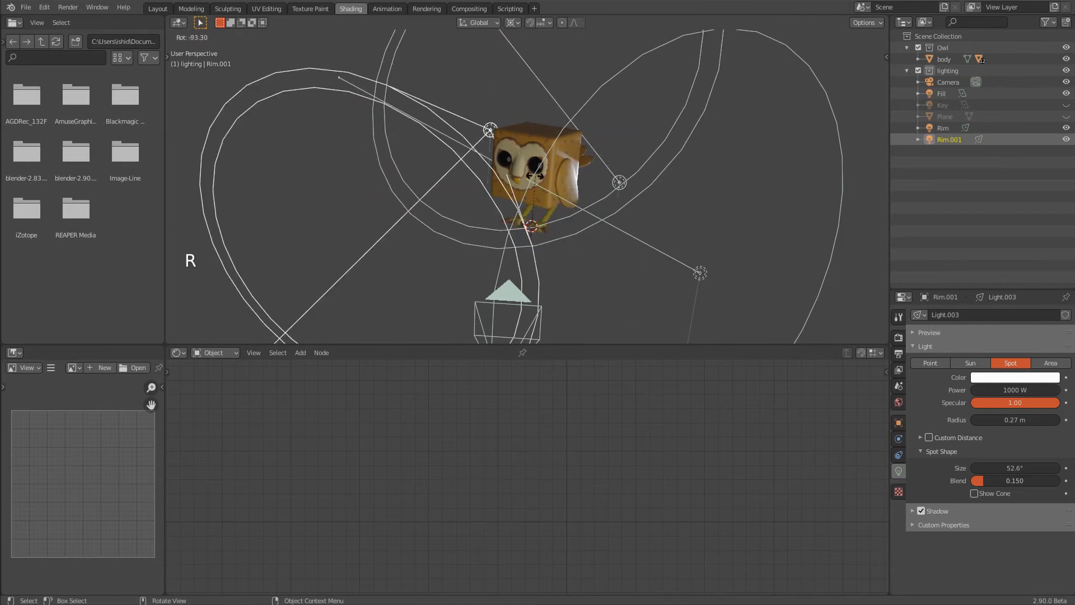
pyautogui.click(459, 193)
pyautogui.press('g')
pyautogui.press('r')
pyautogui.press('r')
pyautogui.rightClick(562, 191)
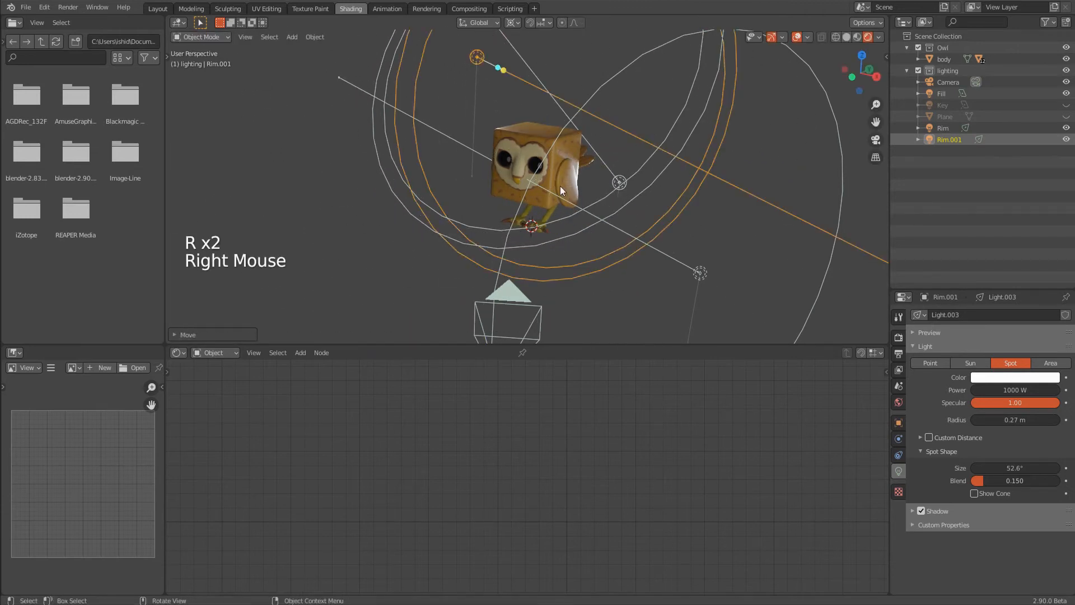
pyautogui.press('r')
pyautogui.click(579, 238)
pyautogui.moveTo(578, 237); pyautogui.dragTo(506, 138, button='middle')
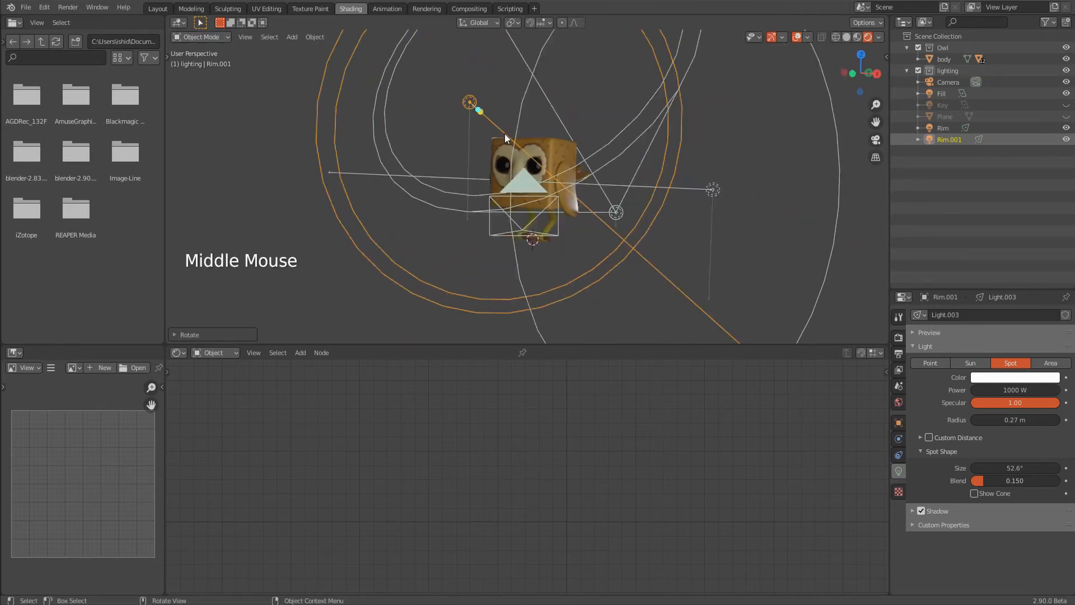
# Hide the original Rim light in the viewport and set the duplicated rim light's power to 3000 W
pyautogui.click(1067, 127)
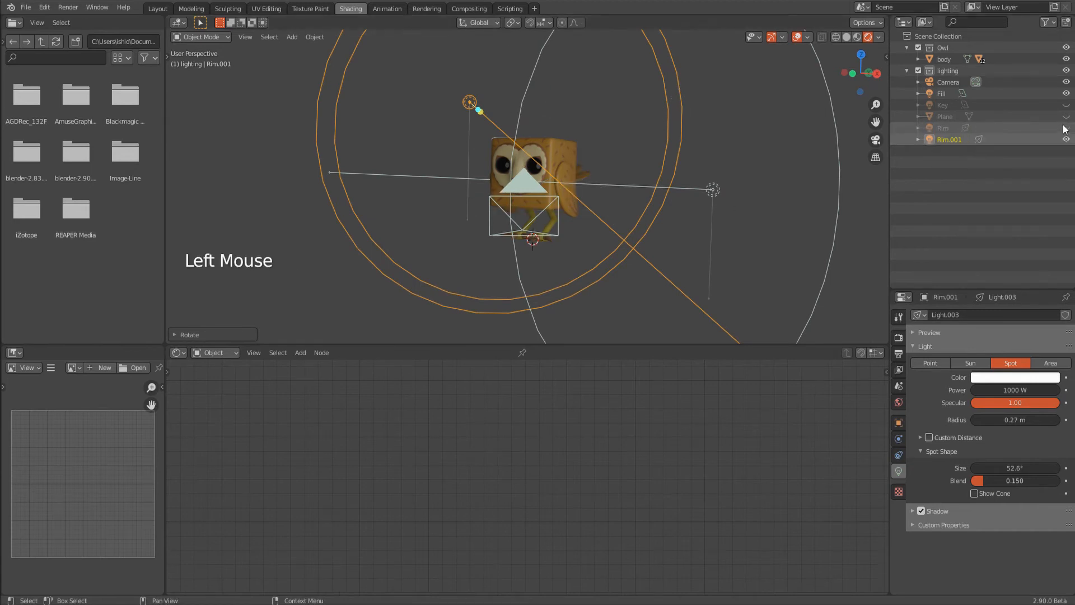
pyautogui.moveTo(465, 212); pyautogui.dragTo(627, 141, button='middle')
pyautogui.click(623, 119)
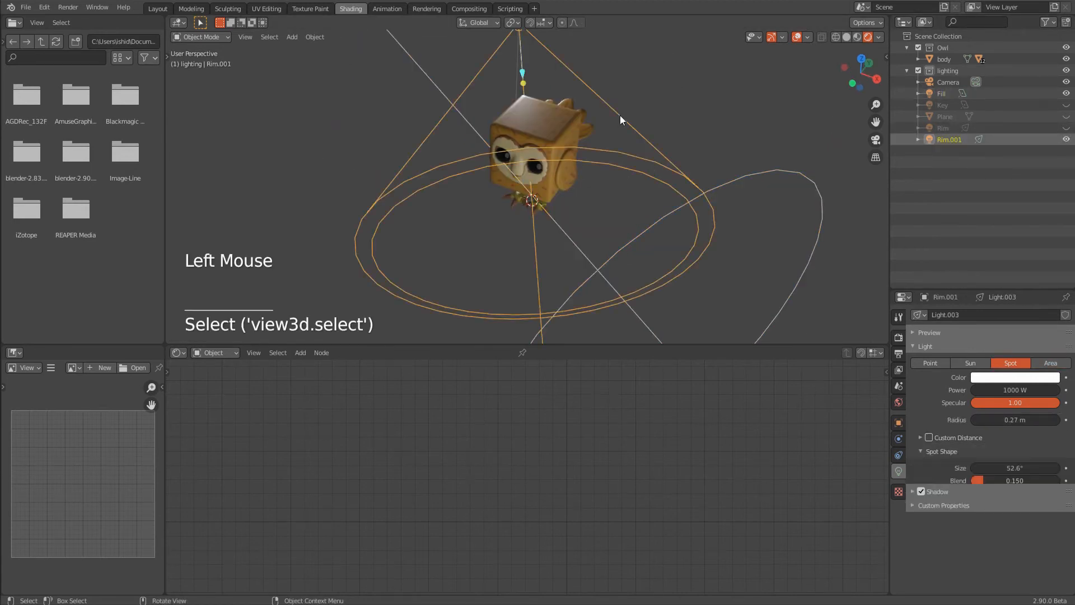
pyautogui.scroll(2, 930, 396)
pyautogui.click(1006, 393)
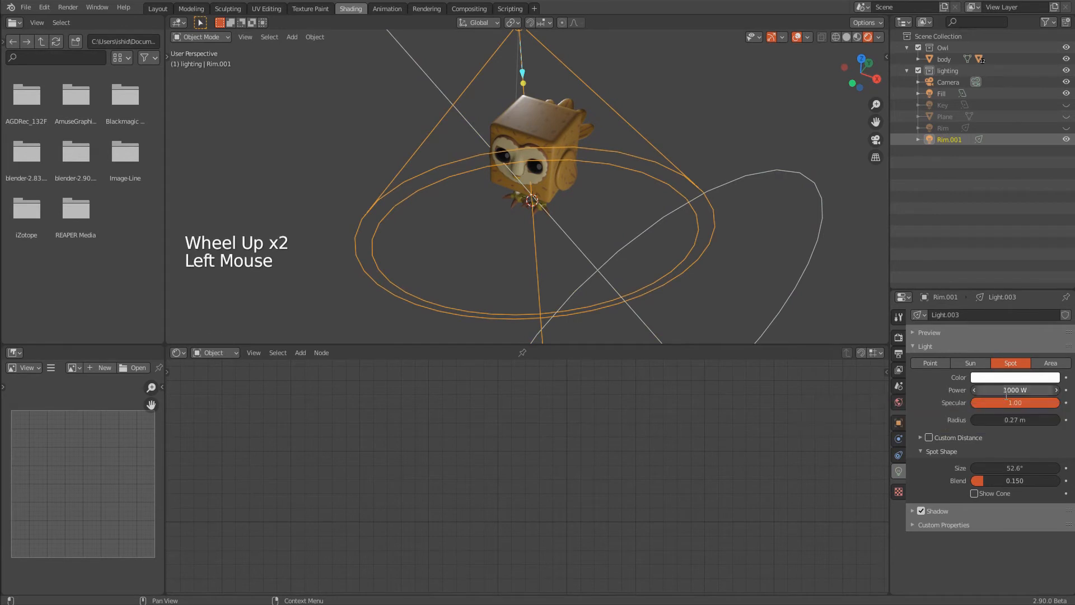
pyautogui.write('3000')
pyautogui.press('Return')
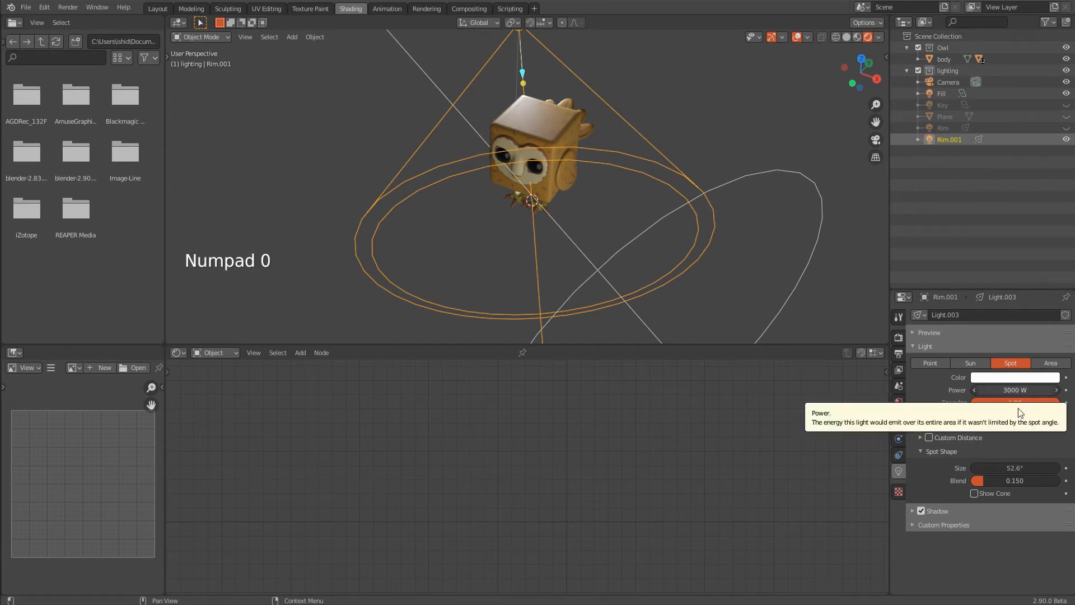
# Duplicate the 3000 W rim light, then rotate and move the copy above the owl's head
pyautogui.moveTo(641, 193); pyautogui.dragTo(645, 140, button='middle')
pyautogui.hotkey('shift', 'd')
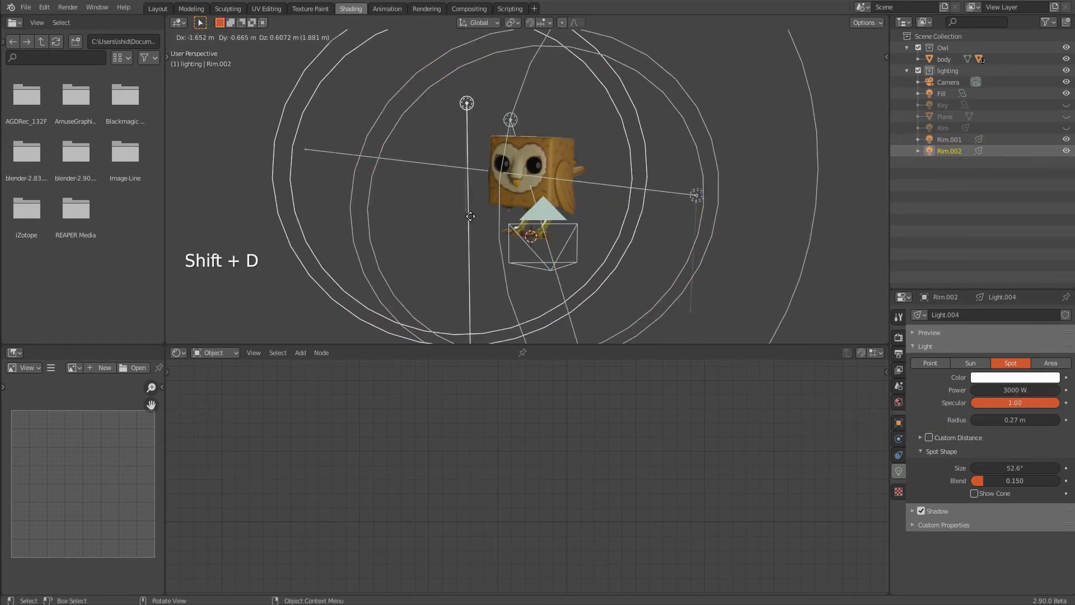
pyautogui.press('r')
pyautogui.click(506, 235)
pyautogui.press('g')
pyautogui.click(491, 150)
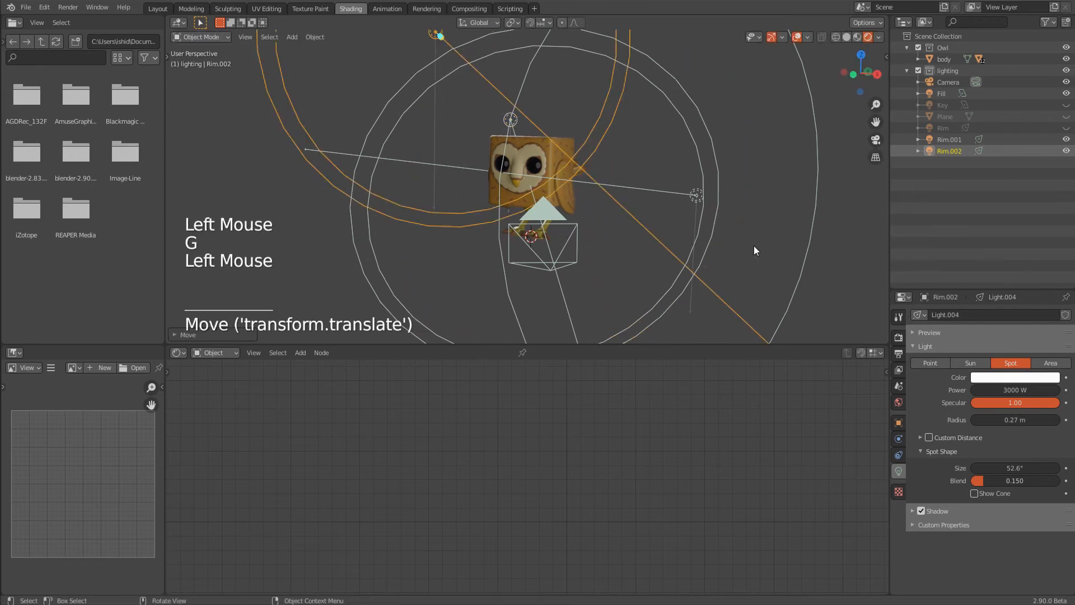
# Enlarge the 3D viewport, then move the newest spot light over the owl and rotate it to point down
pyautogui.moveTo(491, 150); pyautogui.dragTo(622, 219, button='middle')
pyautogui.scroll(-2, 622, 219)
pyautogui.moveTo(619, 345); pyautogui.dragTo(618, 447)
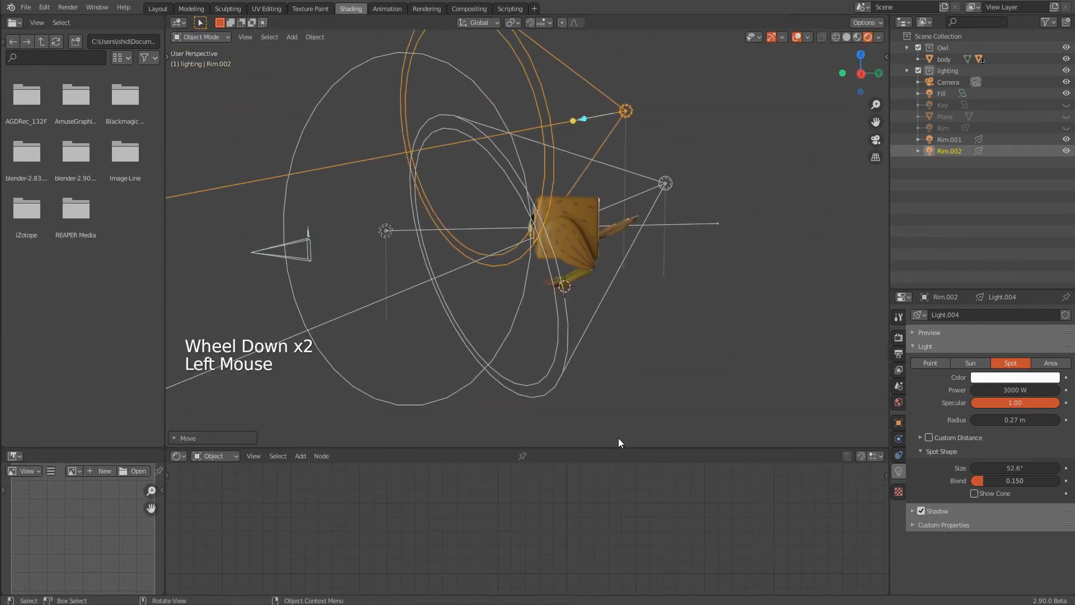
pyautogui.press('g')
pyautogui.click(625, 225)
pyautogui.press('r')
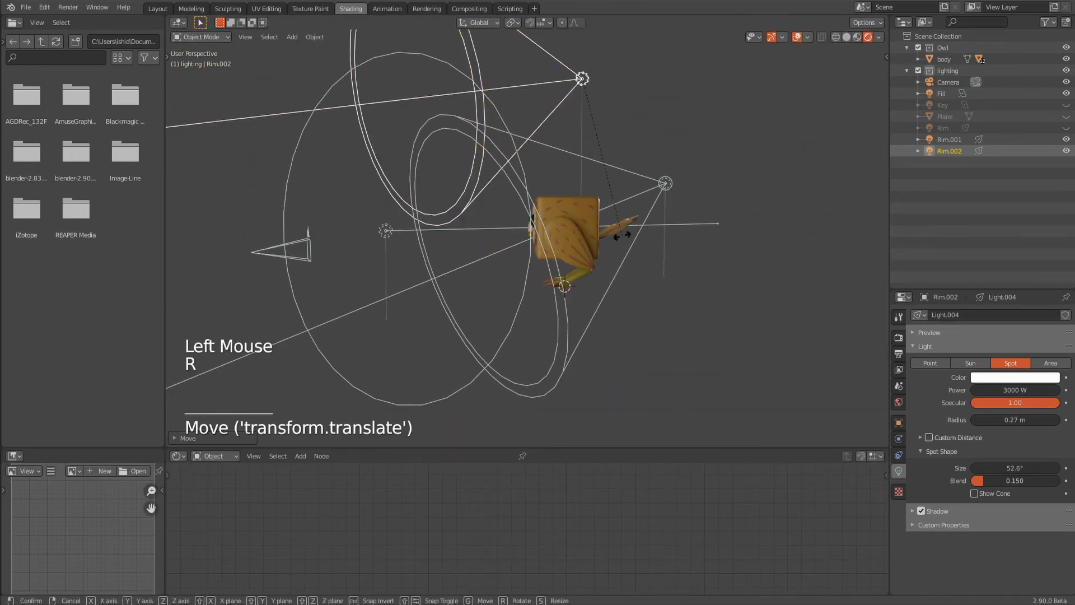
pyautogui.click(401, 274)
pyautogui.scroll(-1, 387, 321)
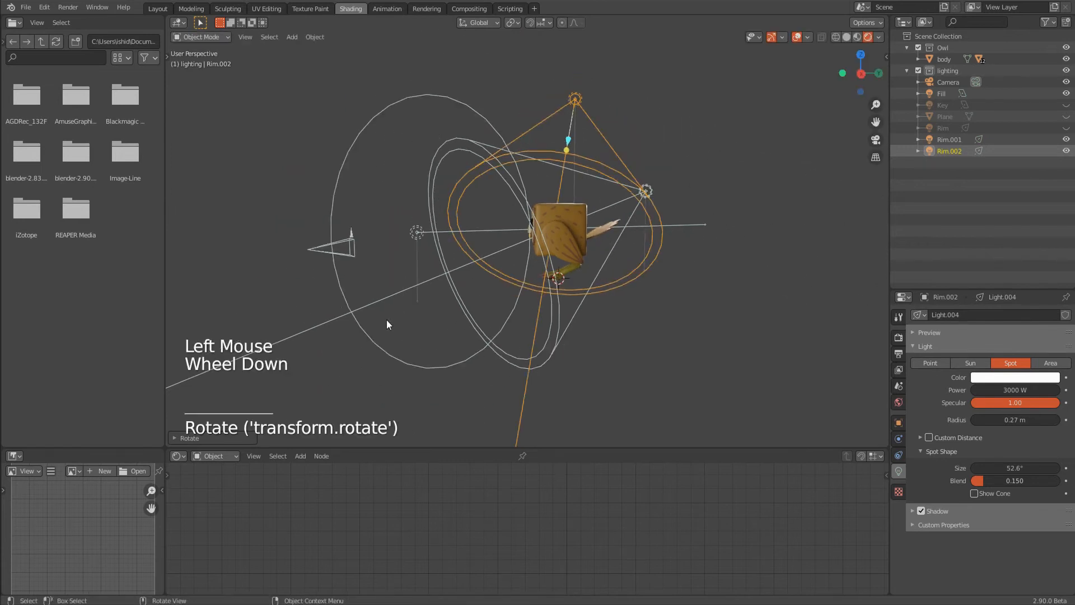
# Fine-tune the overhead spot light's position and rotation so its cone is aimed at the owl
pyautogui.moveTo(386, 321); pyautogui.dragTo(580, 194, button='middle')
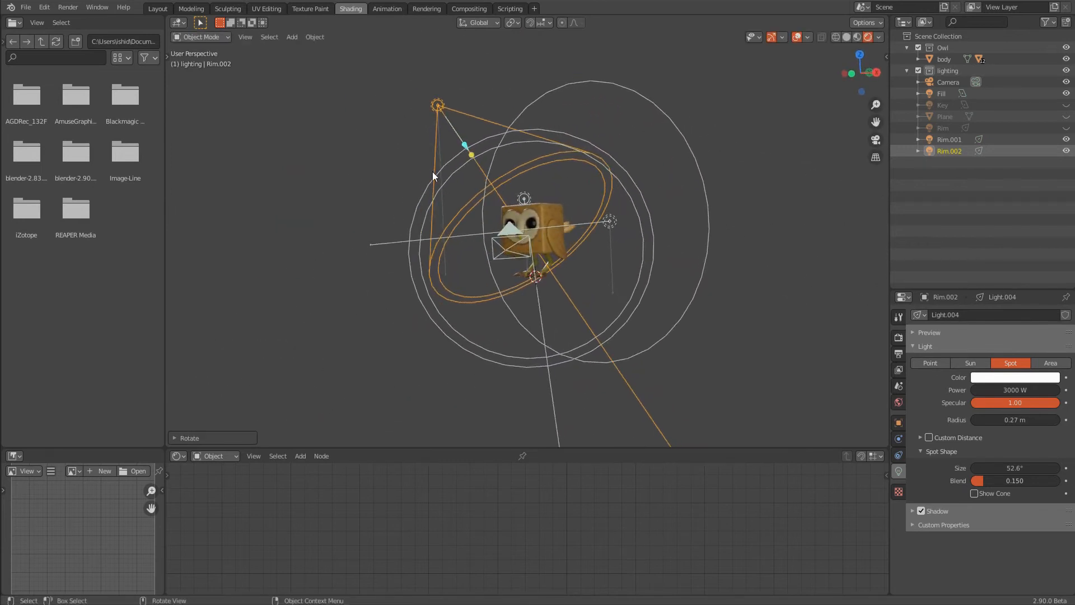
pyautogui.press('.')
pyautogui.click(521, 174)
pyautogui.press('g')
pyautogui.click(535, 171)
pyautogui.press('r')
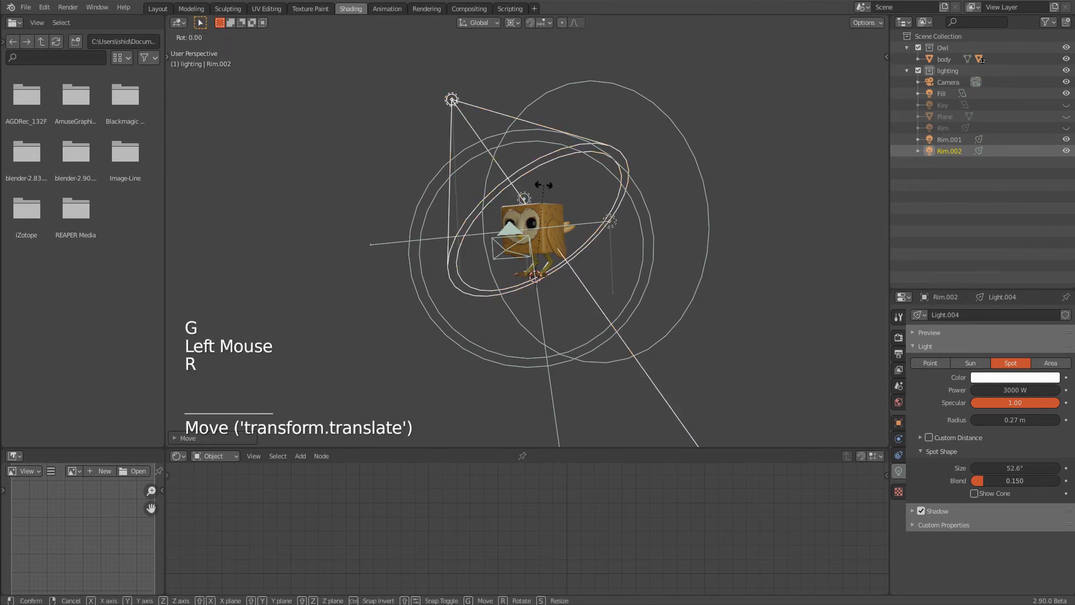
pyautogui.click(549, 188)
pyautogui.press('g')
pyautogui.click(546, 190)
pyautogui.scroll(-1, 537, 224)
pyautogui.scroll(4, 537, 224)
pyautogui.moveTo(538, 224); pyautogui.dragTo(701, 241, button='middle')
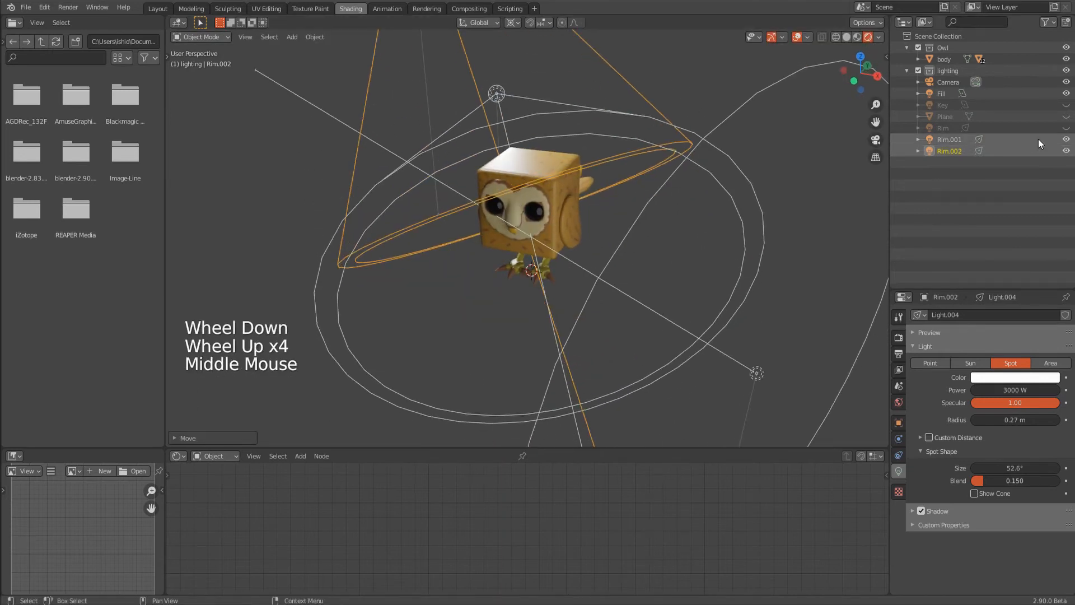
# Hide the Rim.001 light in the viewport and rename the overhead light Spot
pyautogui.click(1066, 140)
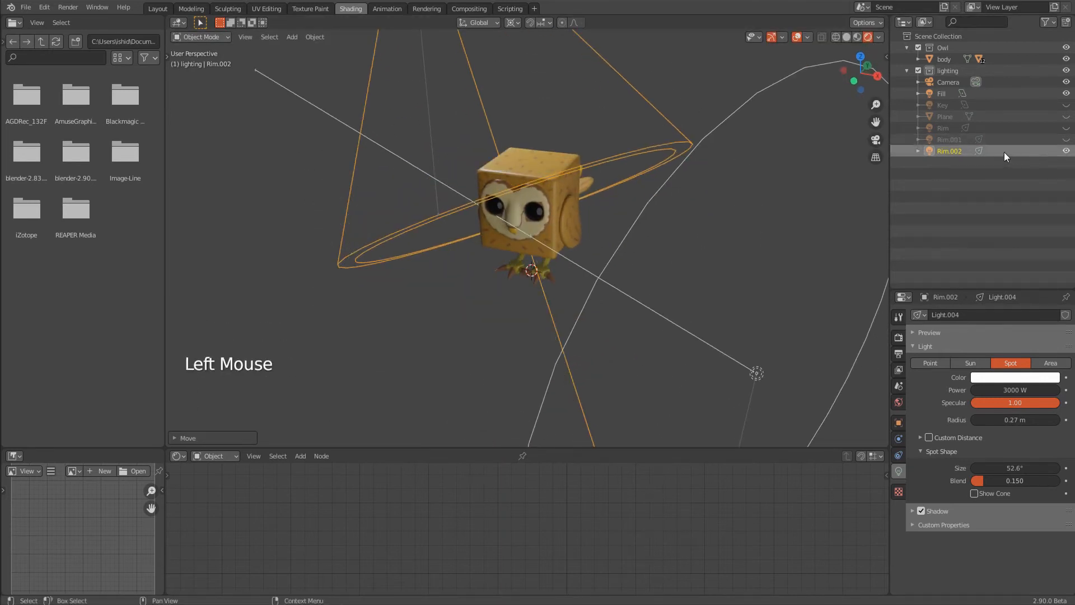
pyautogui.click(957, 151)
pyautogui.doubleClick(958, 151)
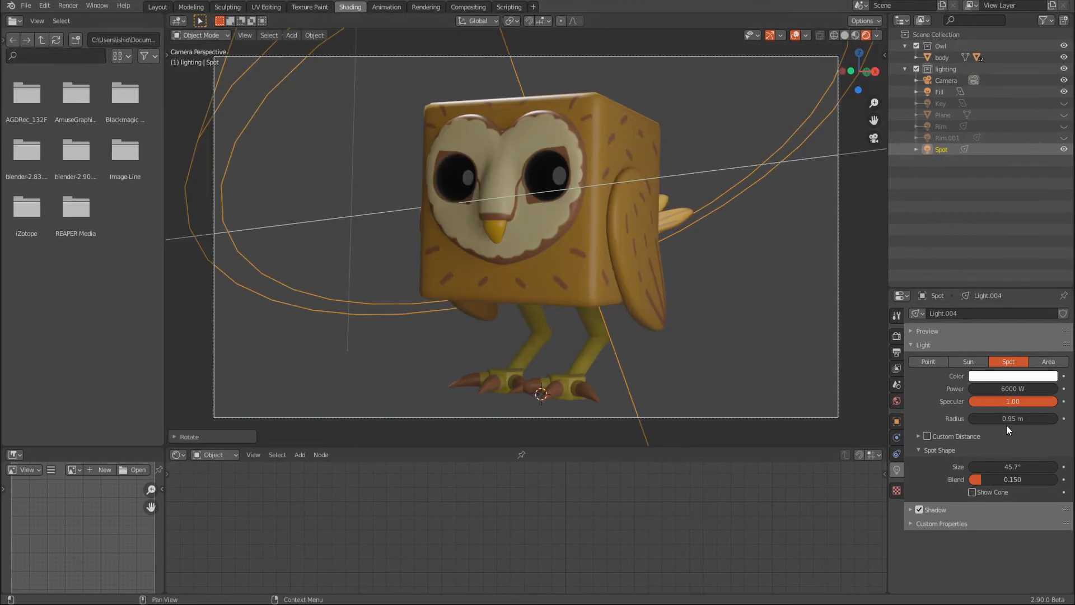
# Set the Spot light's radius to 0.26 m and cone size to 45.8°, and enable a custom distance of 5.9 m
pyautogui.moveTo(1006, 421); pyautogui.dragTo(992, 419)
pyautogui.moveTo(1014, 467); pyautogui.dragTo(1018, 466)
pyautogui.click(919, 436)
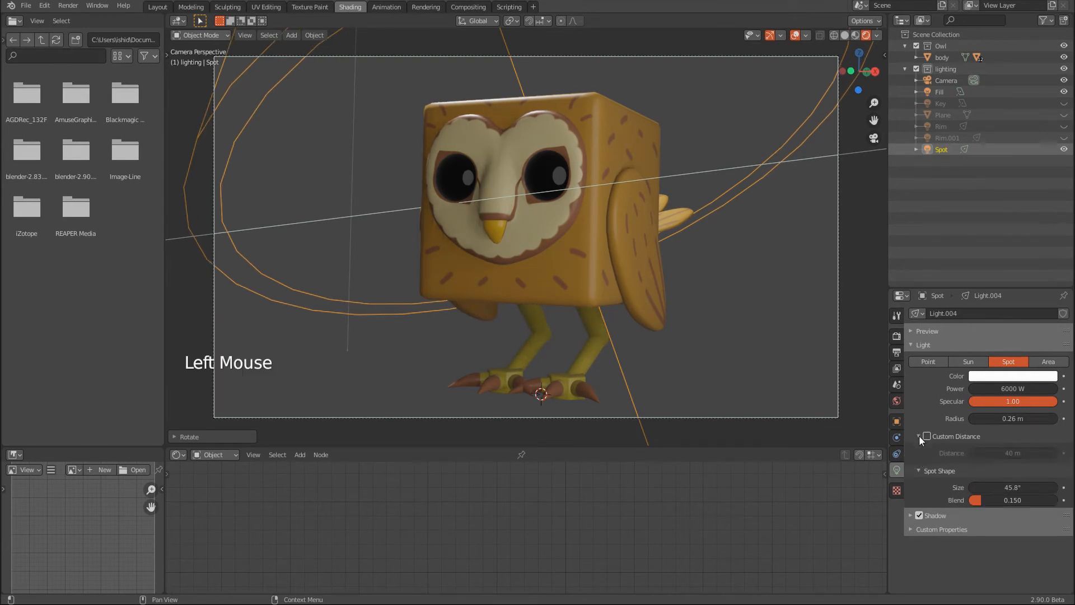
pyautogui.click(928, 436)
pyautogui.scroll(-3, 835, 311)
pyautogui.moveTo(1014, 454)
pyautogui.mouseDown()
pyautogui.moveTo(992, 454)
pyautogui.moveTo(1005, 453)
pyautogui.mouseUp()
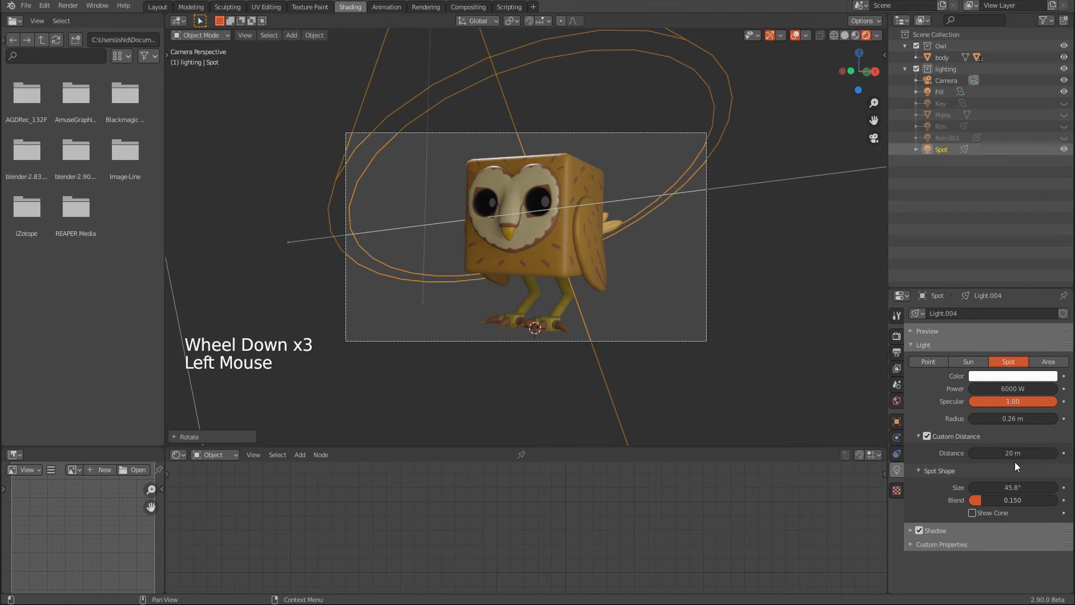
pyautogui.click(1016, 455)
# Move the Spot light closer to the owl and trackball-rotate it to re-aim its cone
pyautogui.press('g')
pyautogui.click(619, 367)
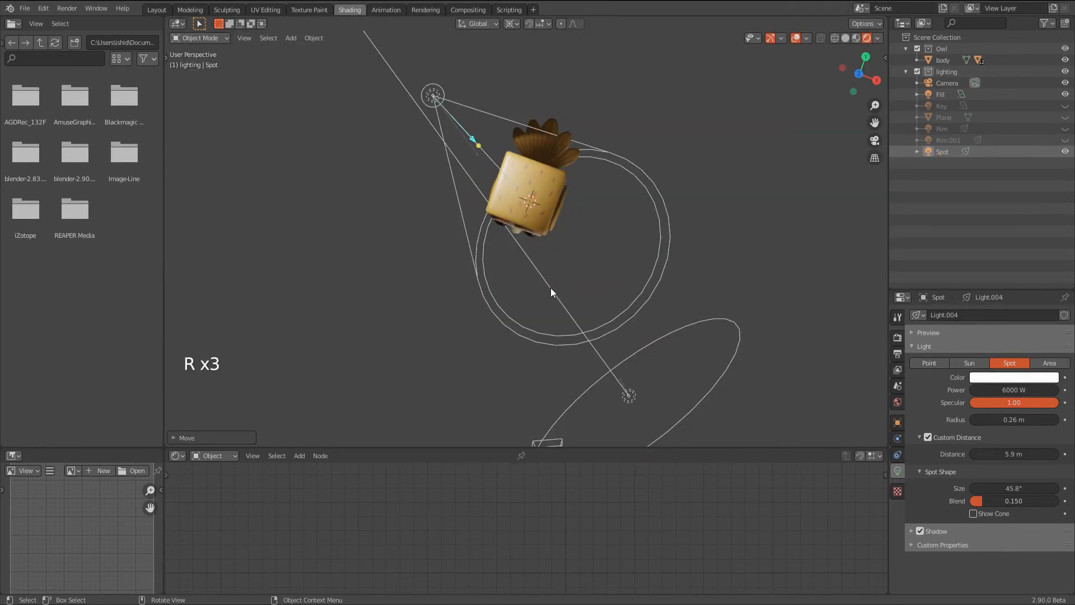
pyautogui.click(659, 182)
pyautogui.press('r')
pyautogui.press('r')
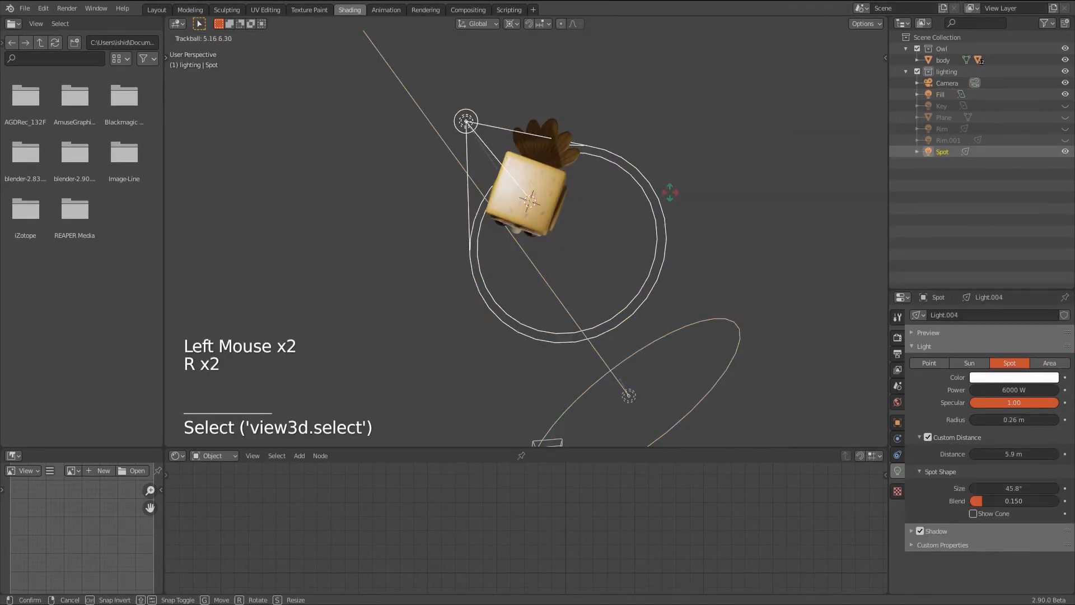
pyautogui.click(672, 198)
# Shift the Spot light to bring its cone over the owl, and adjust its height along Z
pyautogui.press('g')
pyautogui.click(594, 278)
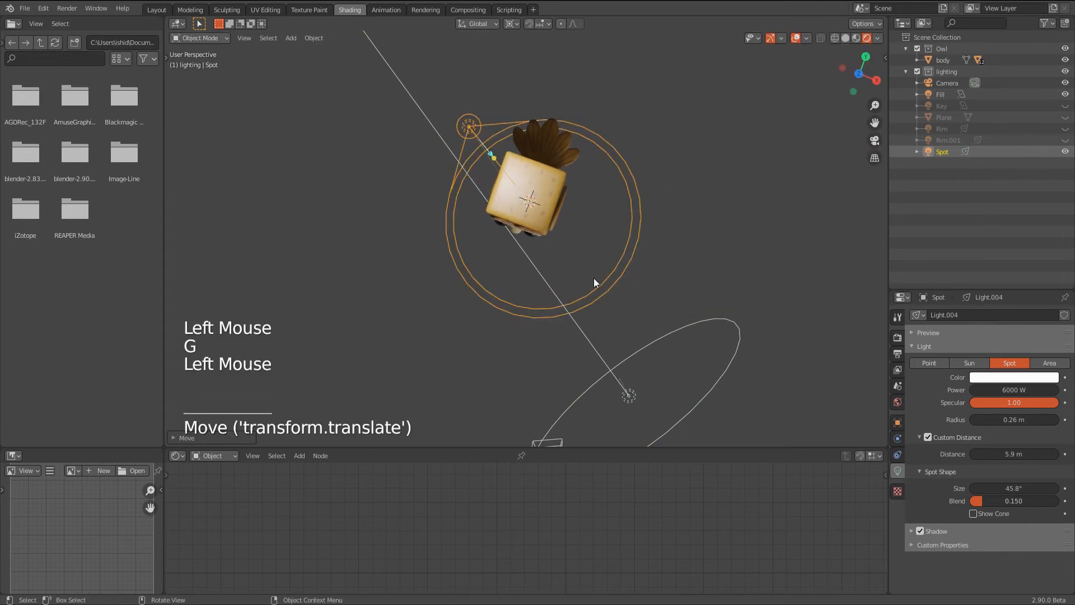
pyautogui.press('g')
pyautogui.press('z')
pyautogui.click(607, 270)
pyautogui.moveTo(607, 271); pyautogui.dragTo(531, 206, button='middle')
# Unhide the Plane, Fill, Key, Rim, Rim.001 and Spot objects in the camera view
pyautogui.press('KP_0')
pyautogui.click(1067, 117)
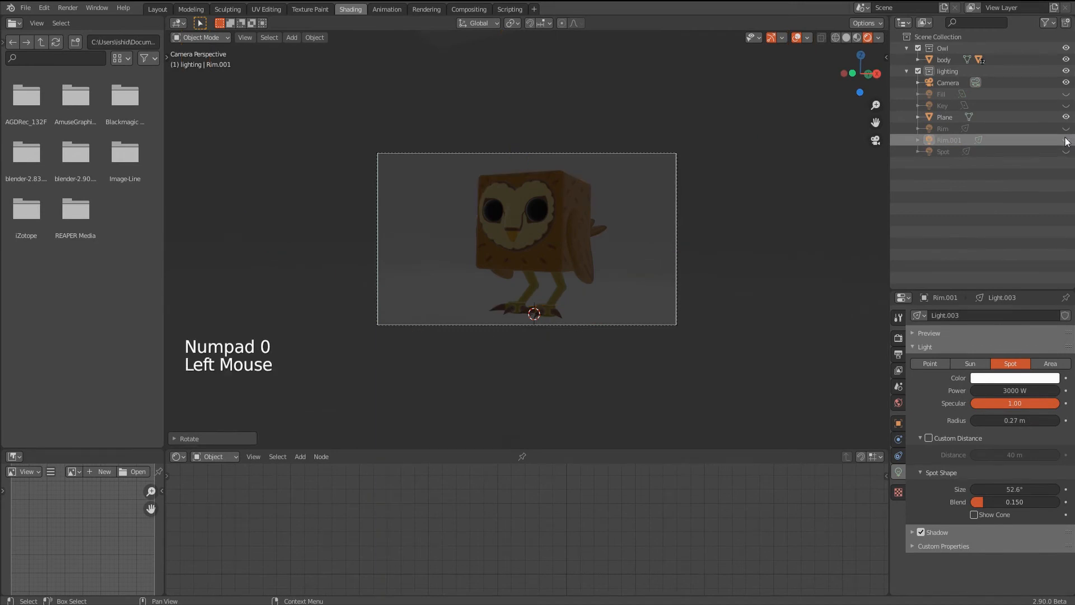
pyautogui.click(1067, 94)
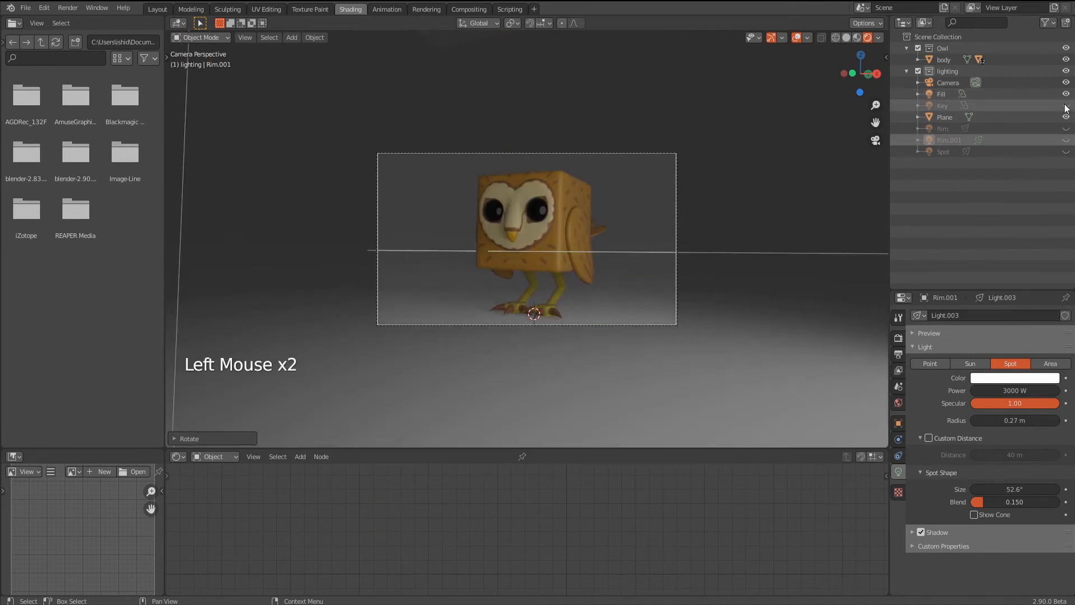
pyautogui.click(1067, 106)
pyautogui.click(1067, 129)
pyautogui.click(1066, 140)
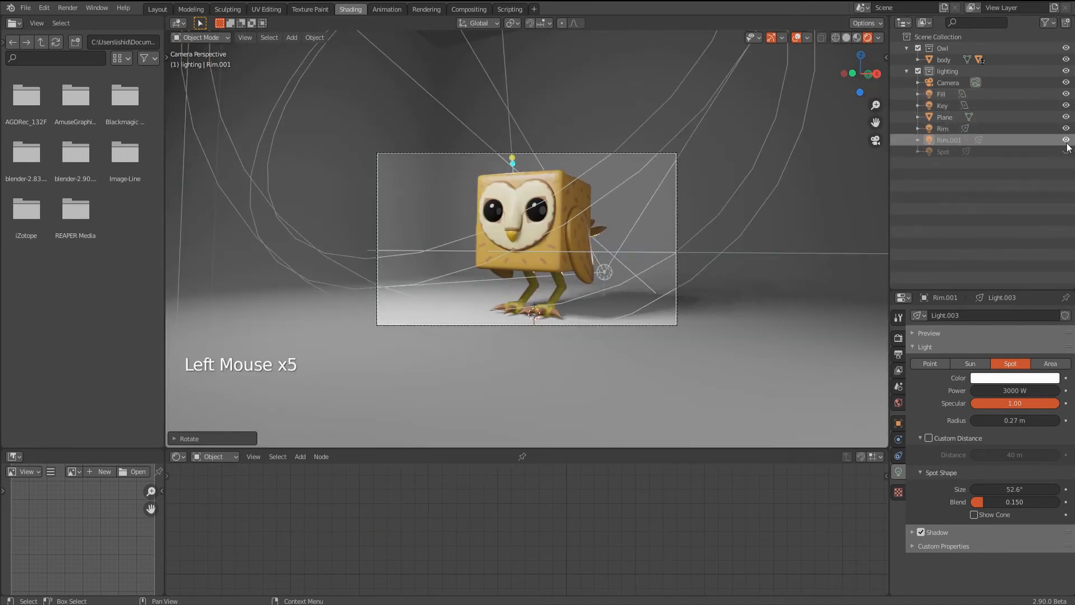
pyautogui.click(1067, 151)
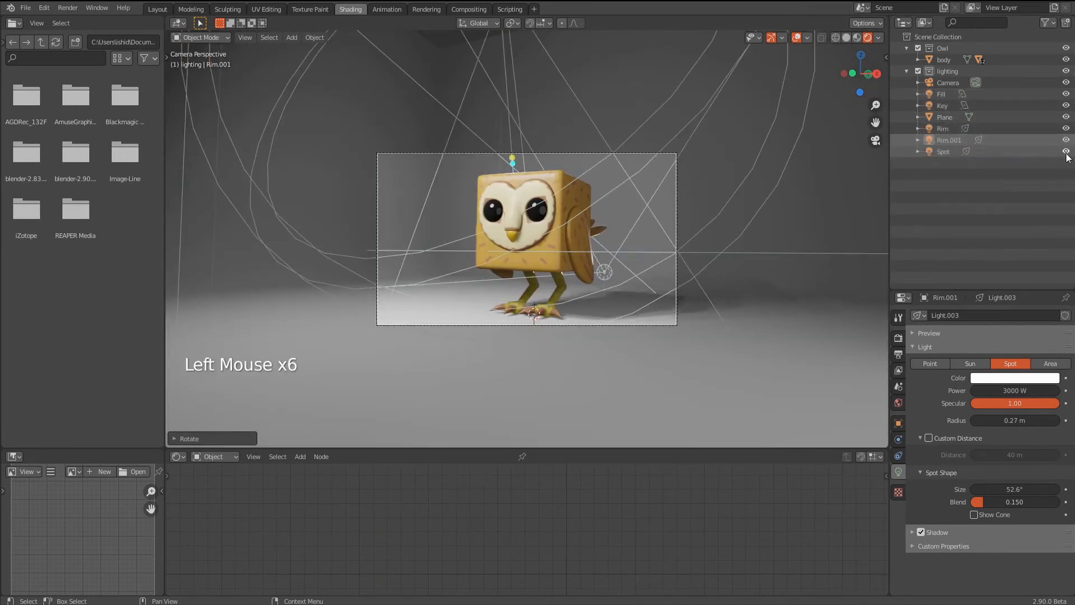
# Give the backdrop plane a new material with a slightly darkened teal base color of hue 0.436 and saturation 0.429
pyautogui.click(943, 116)
pyautogui.moveTo(579, 449); pyautogui.dragTo(593, 379)
pyautogui.click(562, 392)
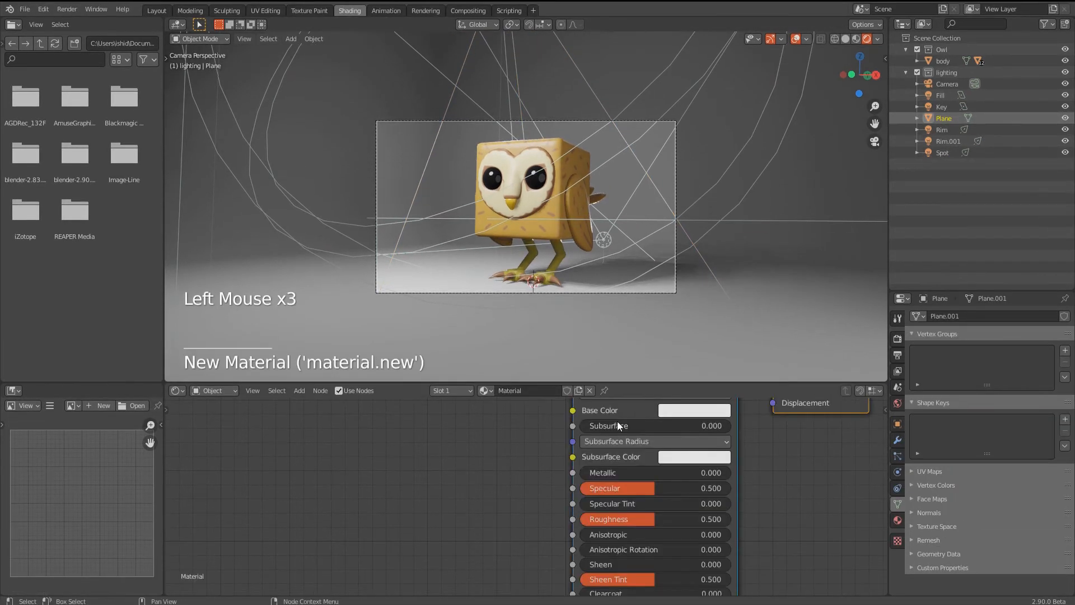
pyautogui.click(694, 412)
pyautogui.moveTo(717, 259); pyautogui.dragTo(708, 239)
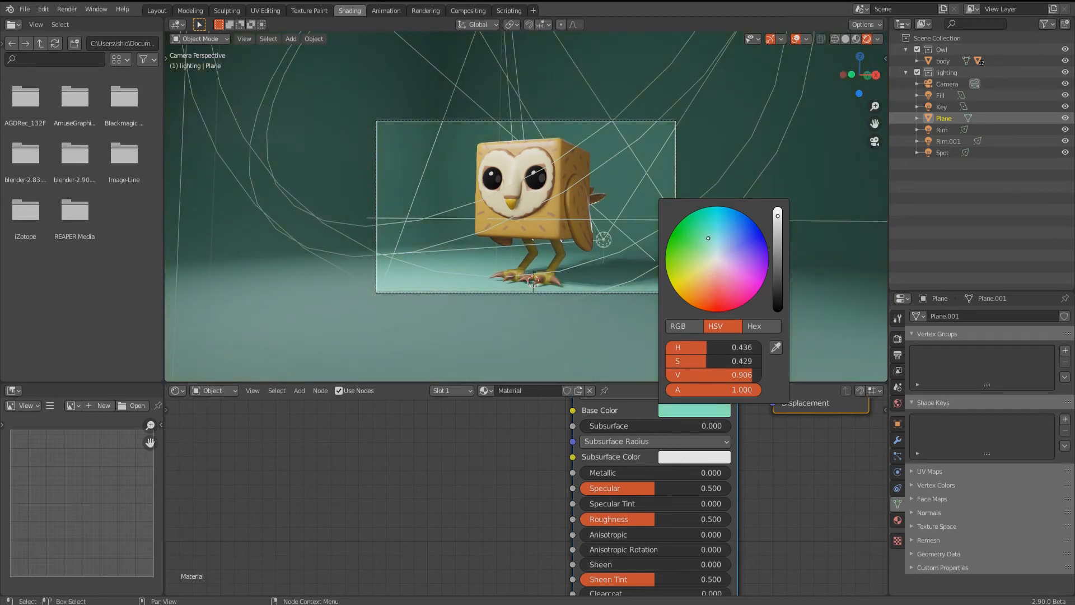
pyautogui.moveTo(778, 216); pyautogui.dragTo(778, 226)
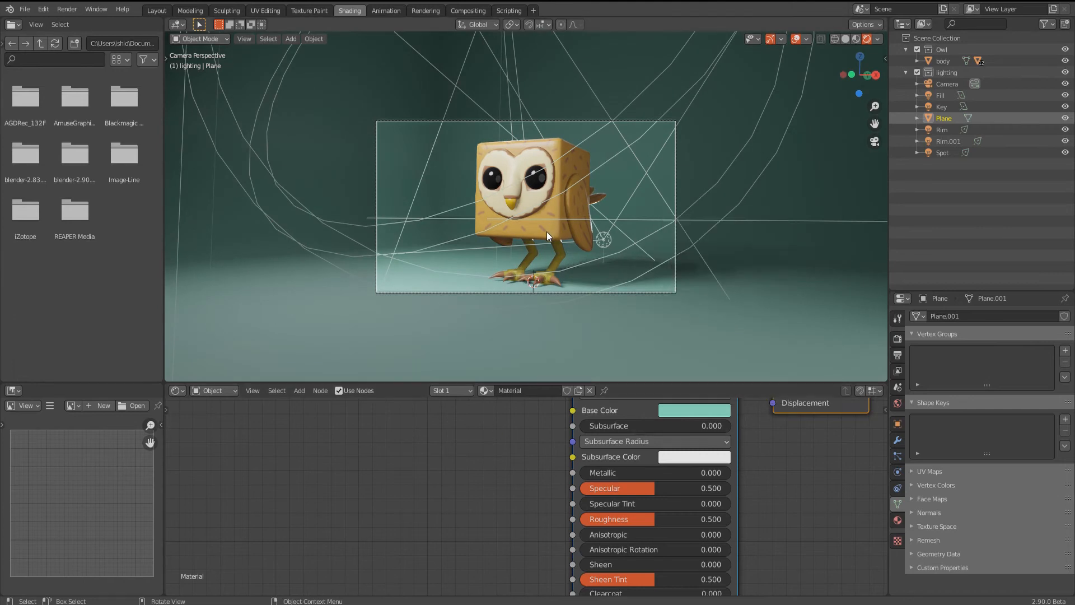
# Set the roughness of the owl's eye material to 0.089
pyautogui.scroll(4, 541, 228)
pyautogui.click(543, 154)
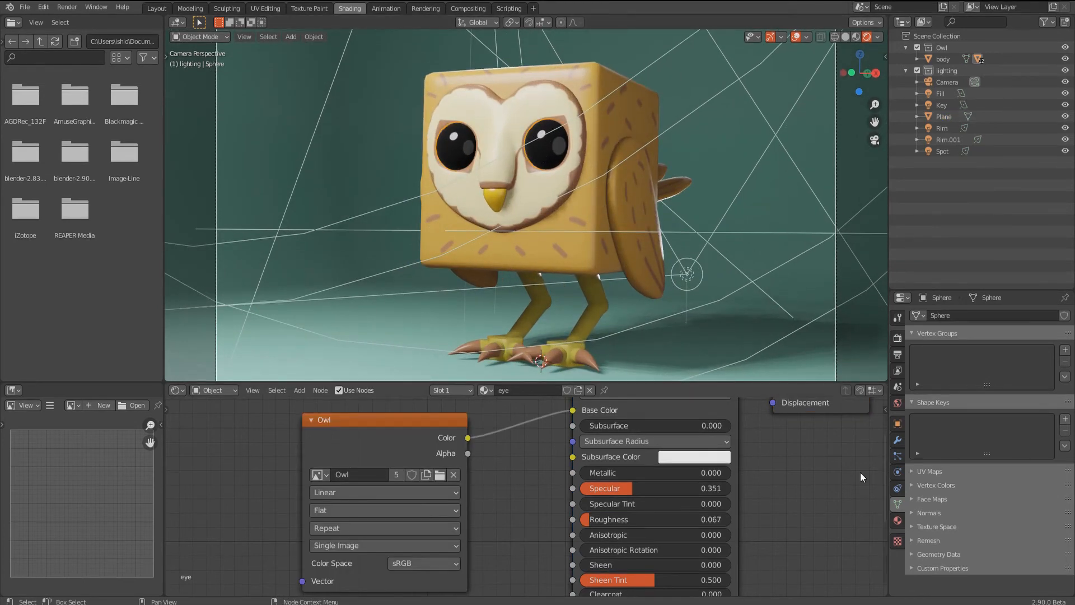
pyautogui.click(898, 520)
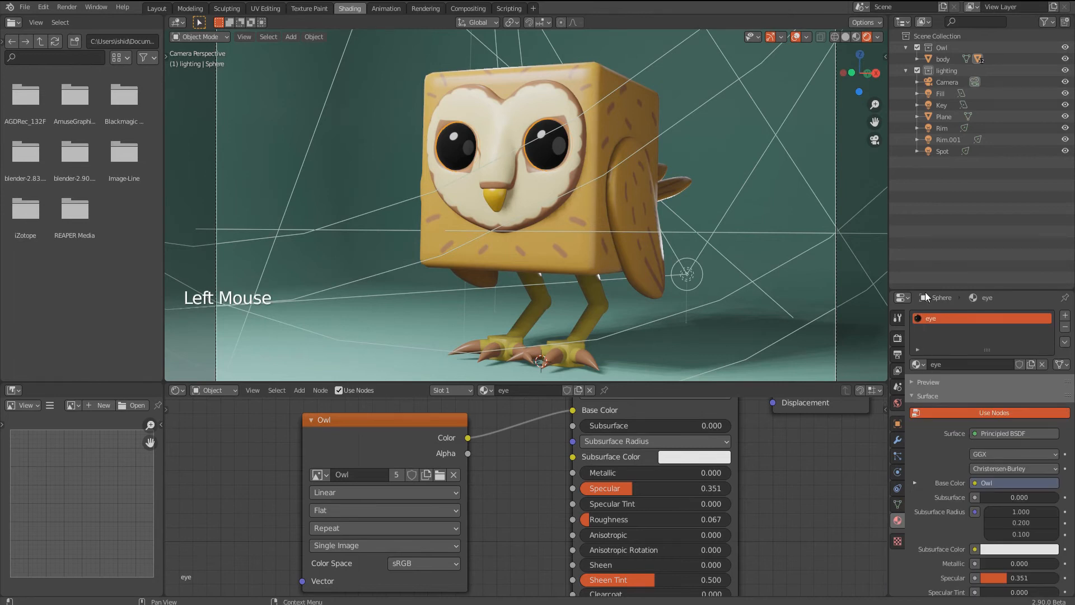
pyautogui.moveTo(927, 289); pyautogui.dragTo(940, 177)
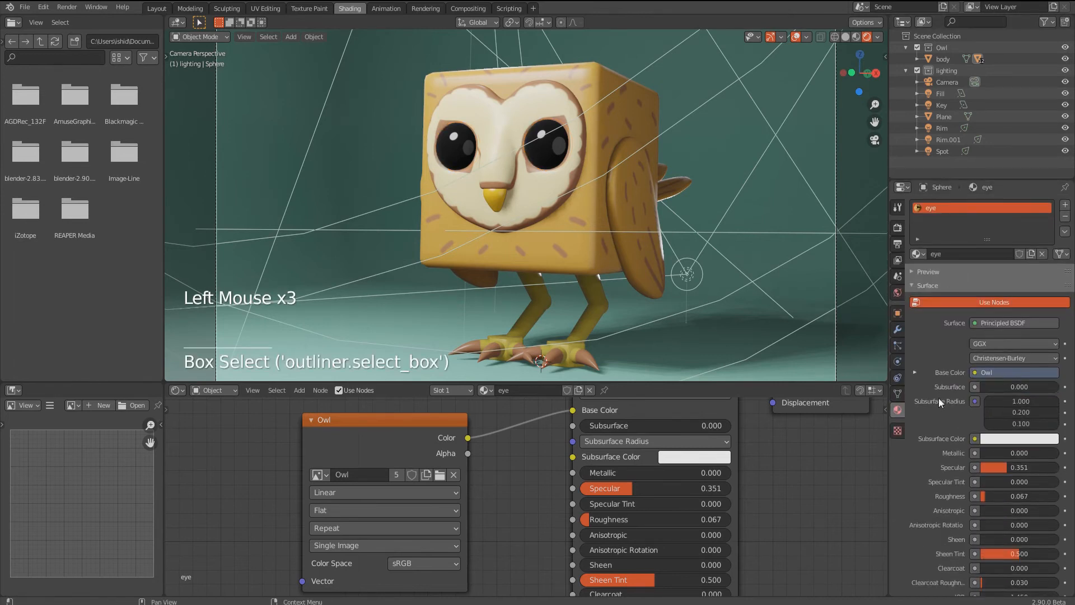
pyautogui.scroll(-3, 939, 398)
pyautogui.moveTo(984, 425); pyautogui.dragTo(983, 427)
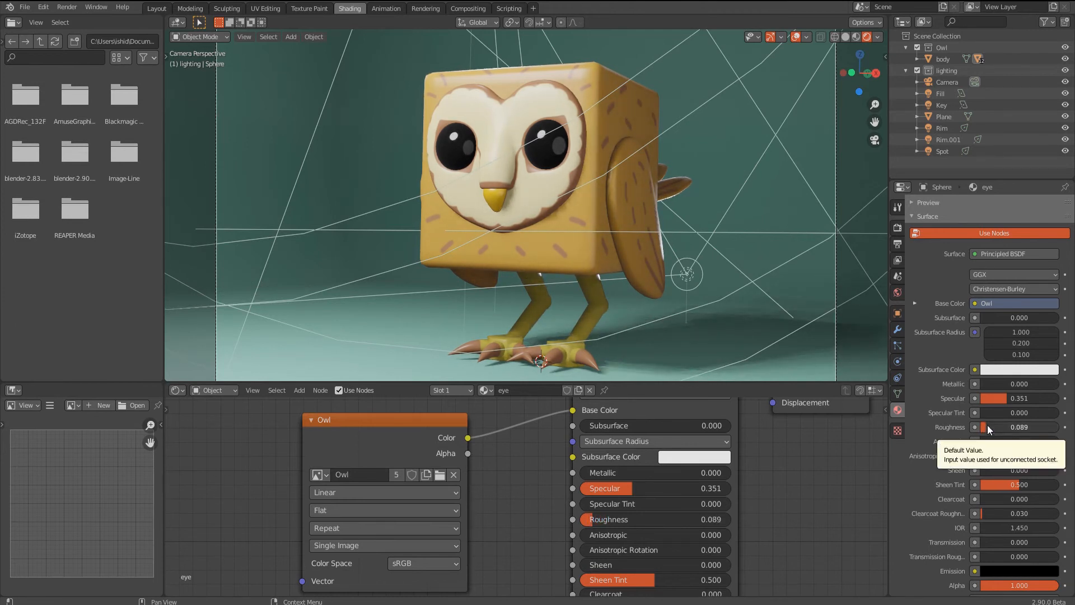
# Insert a Hue/Saturation node between the body material's Owl texture and Base Color, with saturation 1.100
pyautogui.click(585, 217)
pyautogui.hotkey('shift', 'a')
pyautogui.hotkey('shift', 'a')
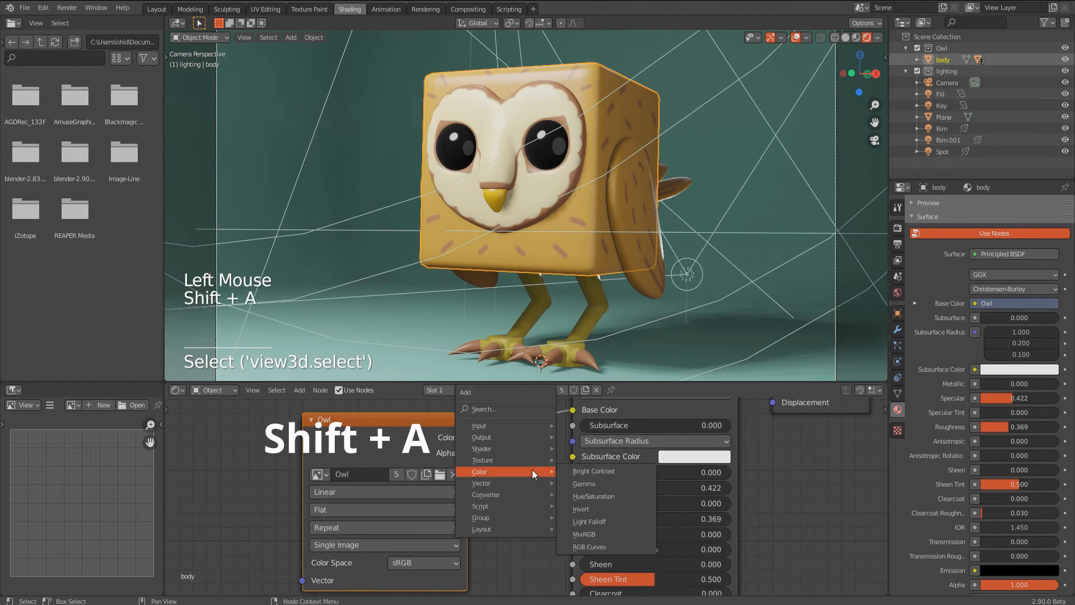
pyautogui.click(601, 495)
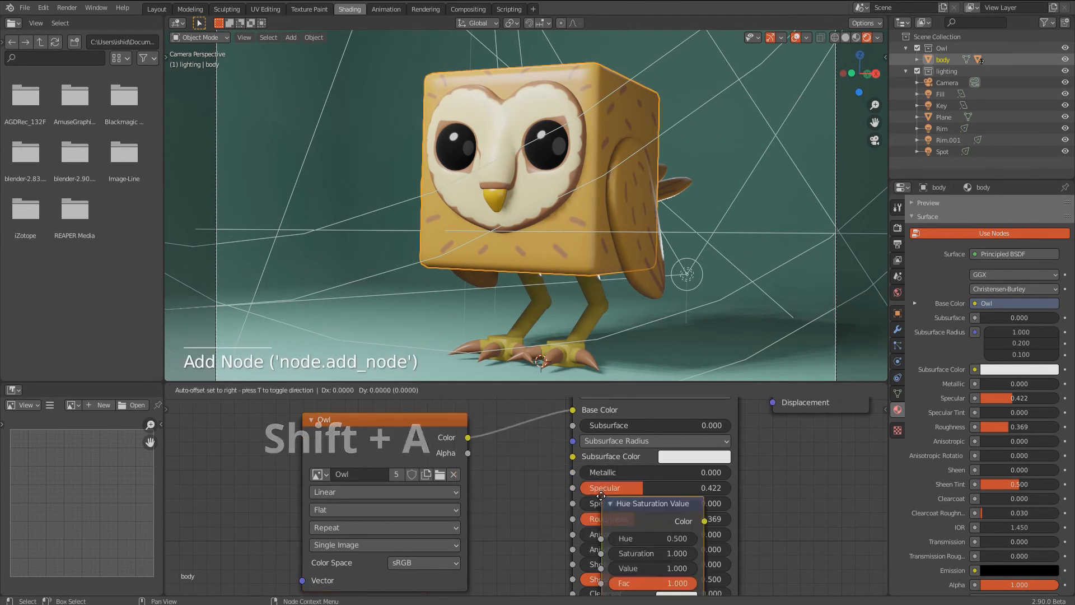
pyautogui.click(477, 403)
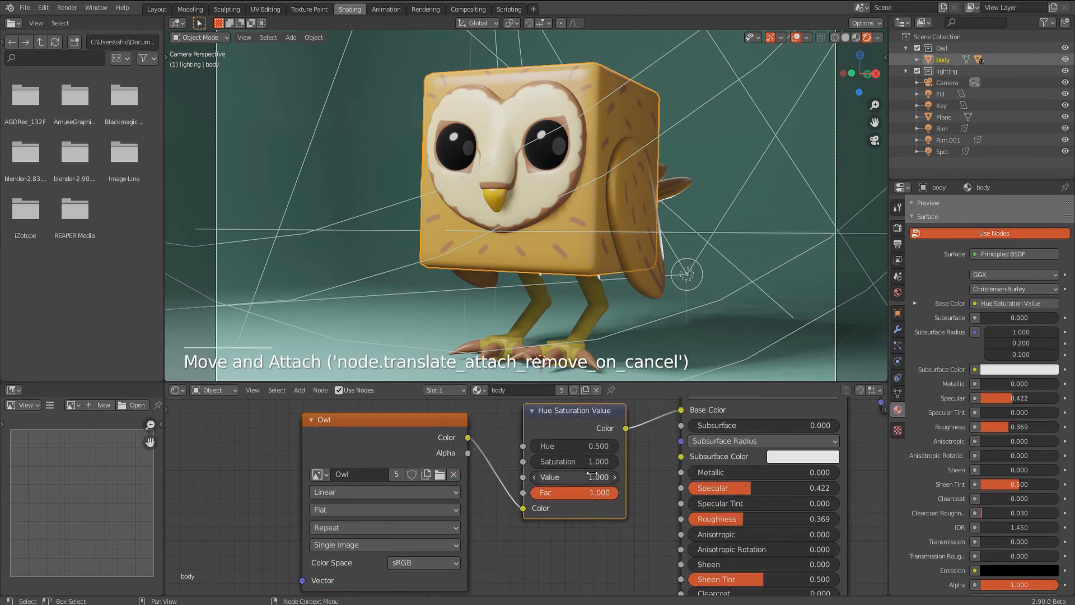
pyautogui.click(614, 464)
pyautogui.click(614, 464)
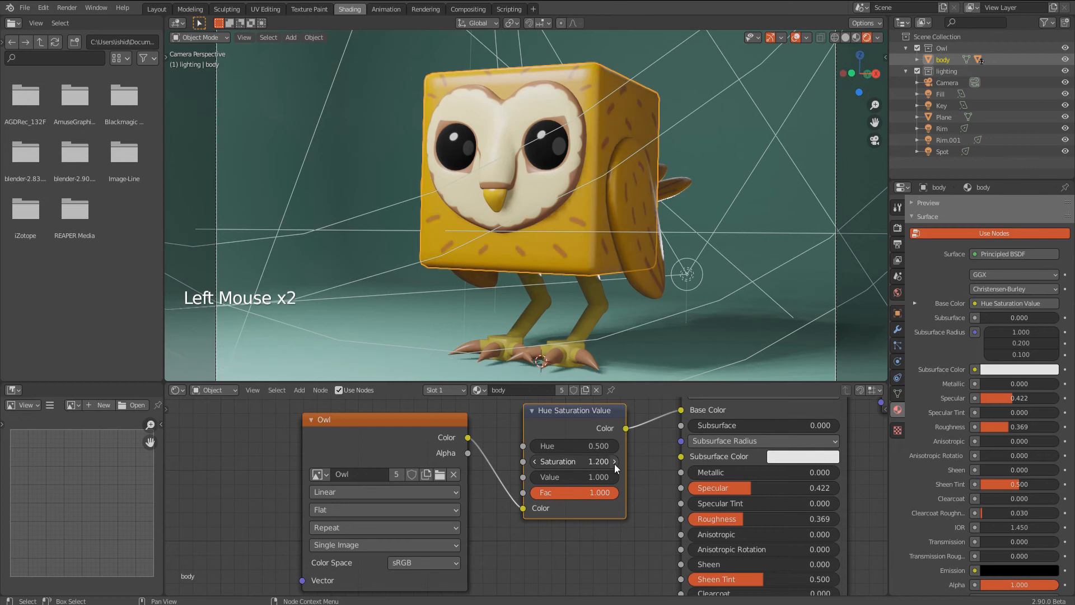
pyautogui.click(533, 461)
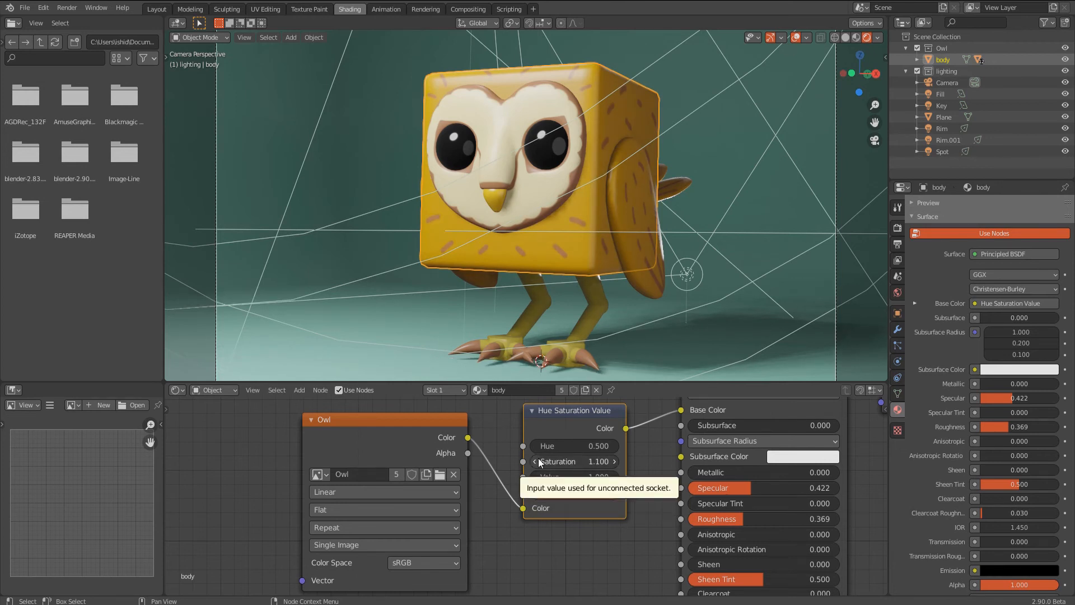
# Insert a Hue/Saturation node between the leg material's Owl texture and Base Color, with saturation 1.100
pyautogui.click(574, 351)
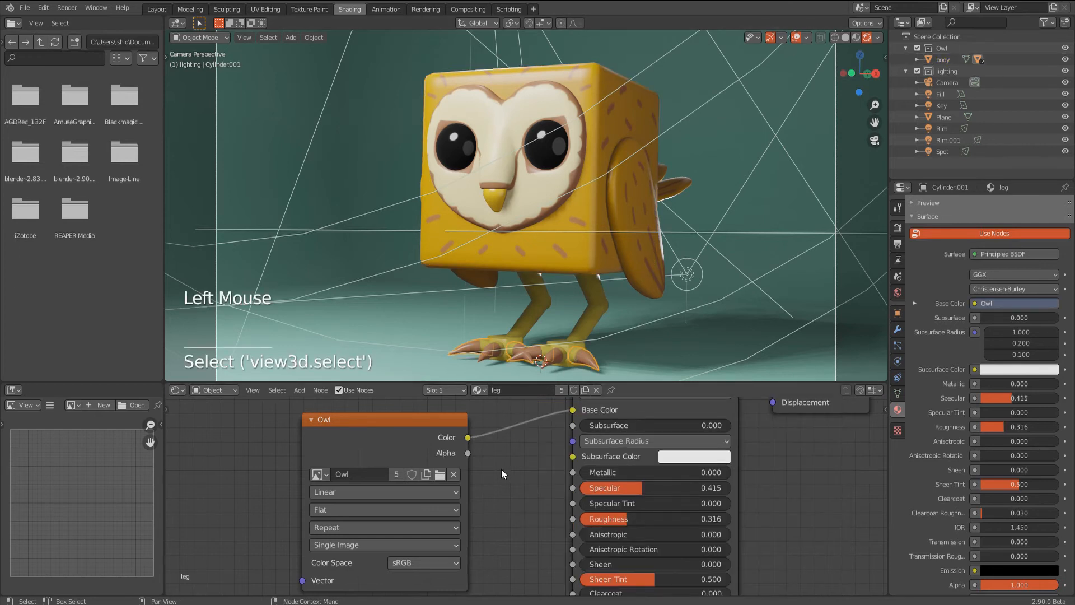
pyautogui.hotkey('shift', 'a')
pyautogui.moveTo(502, 469)
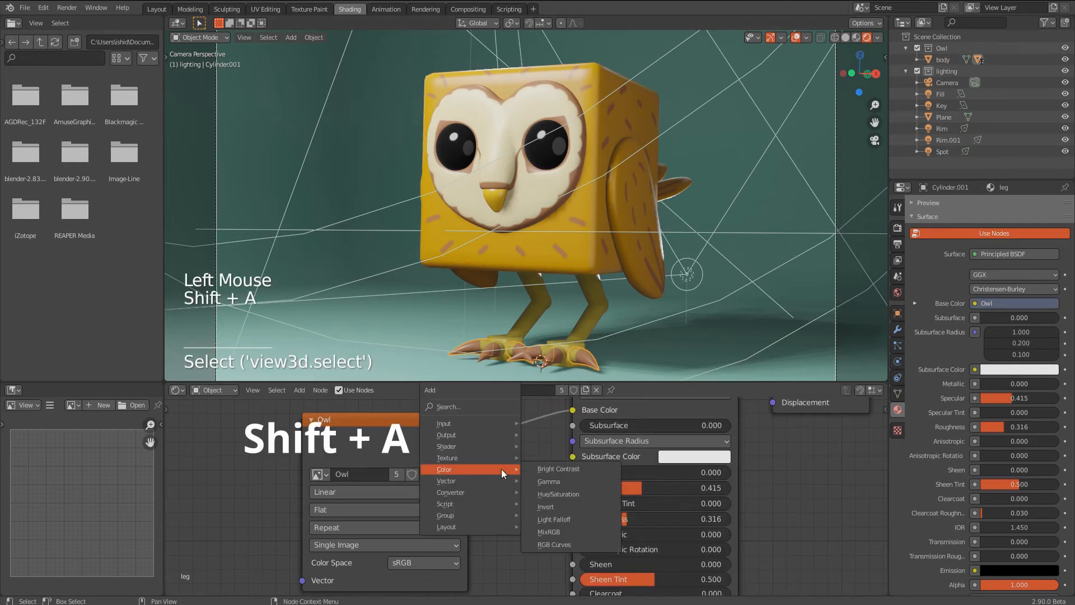
pyautogui.click(566, 493)
pyautogui.click(563, 486)
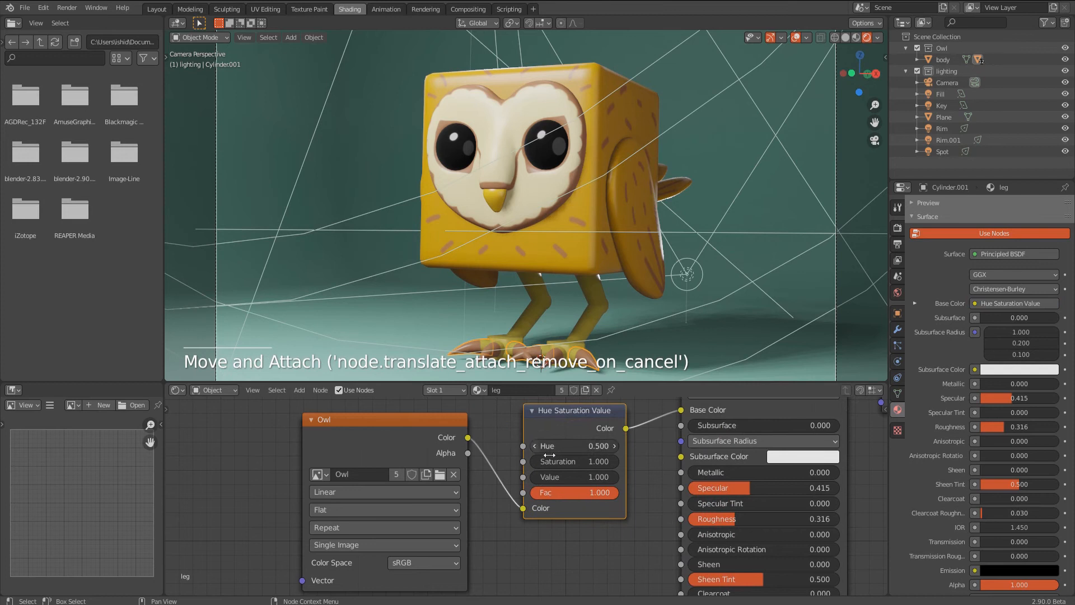
pyautogui.click(614, 464)
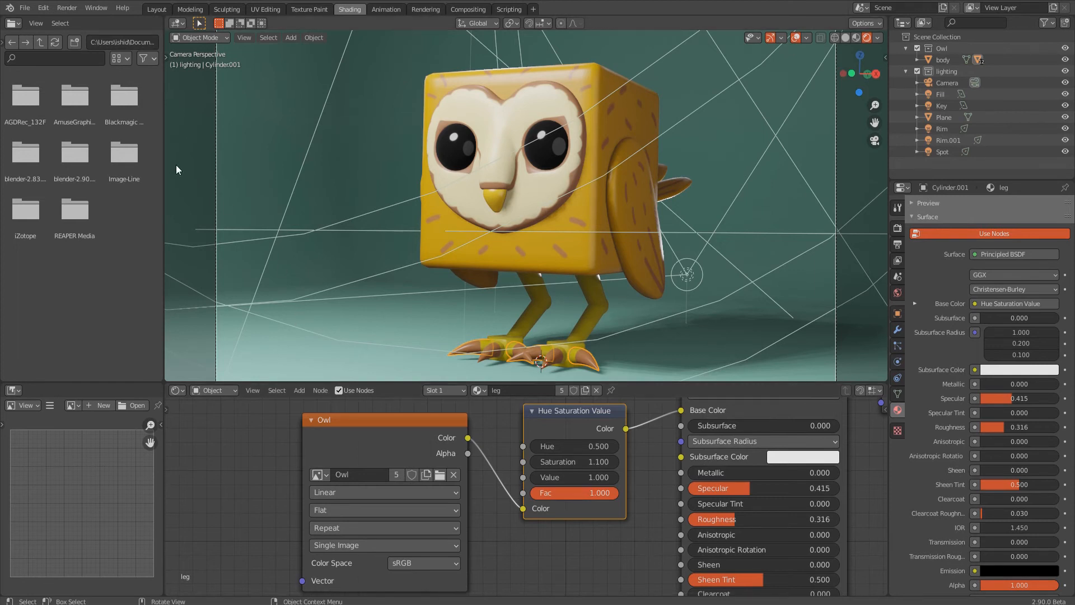
# Split the 3D viewport vertically into a narrow and a wide view
pyautogui.click(165, 210)
pyautogui.rightClick(164, 211)
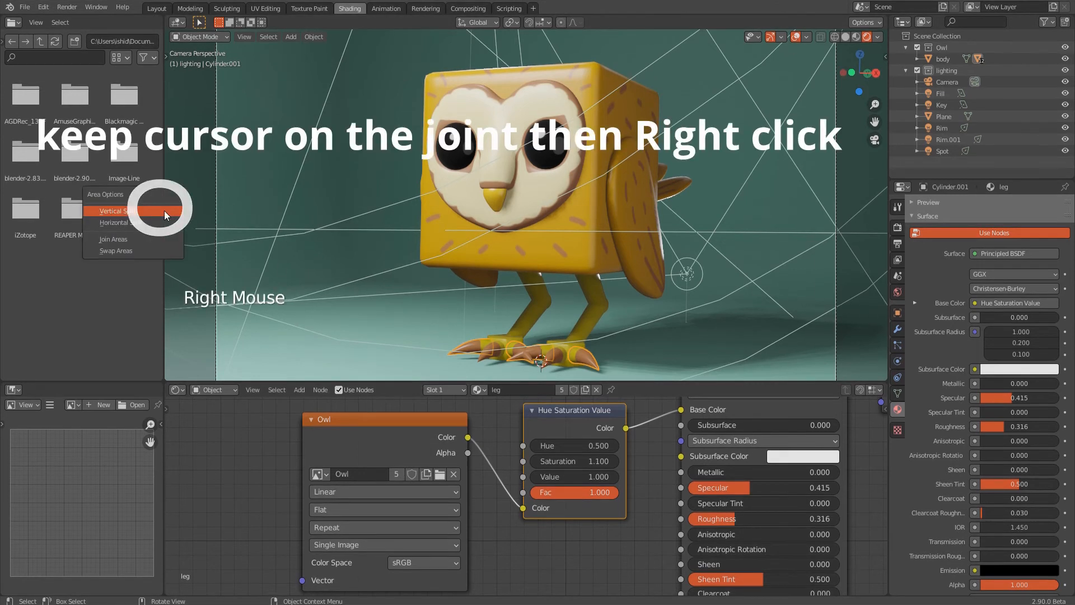
pyautogui.click(131, 211)
pyautogui.click(321, 195)
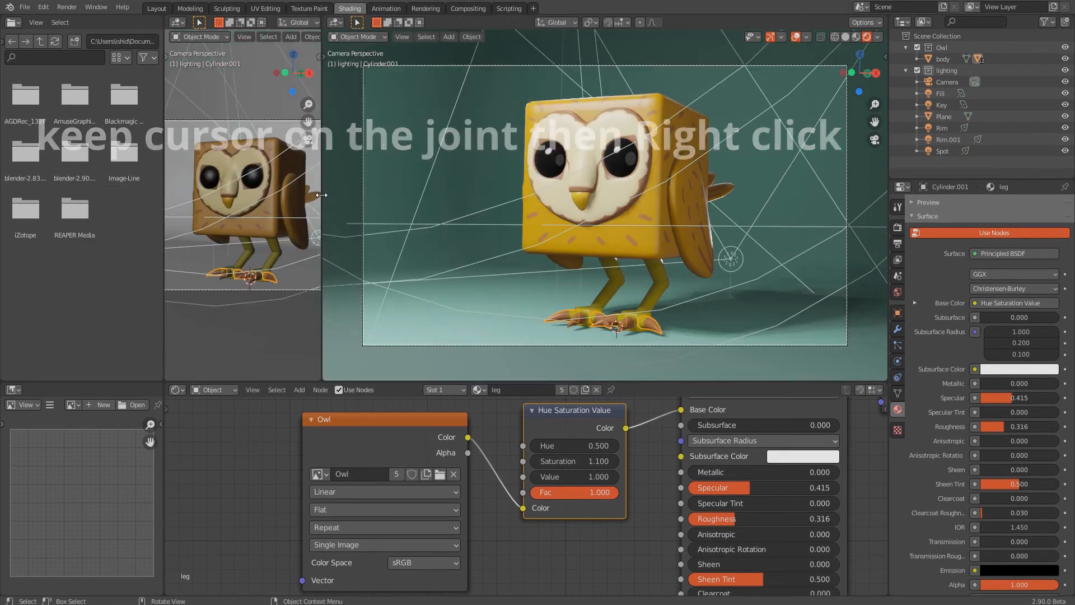
# Enlarge the two 3D viewports and switch the new, smaller one to Rendered shading
pyautogui.moveTo(164, 193); pyautogui.dragTo(54, 196)
pyautogui.moveTo(321, 200); pyautogui.dragTo(373, 200)
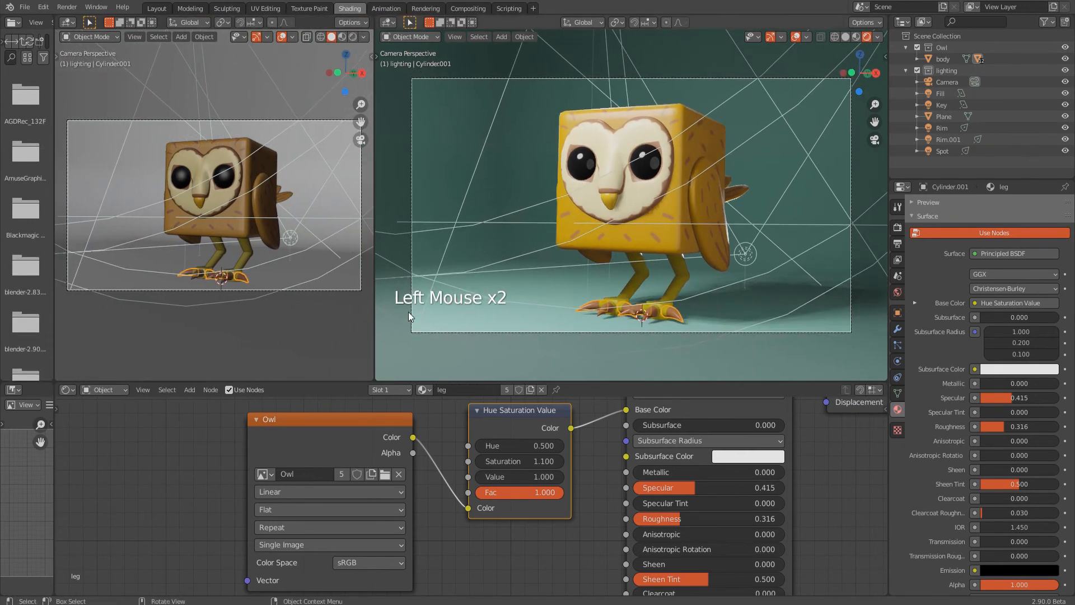
pyautogui.moveTo(352, 383); pyautogui.dragTo(351, 444)
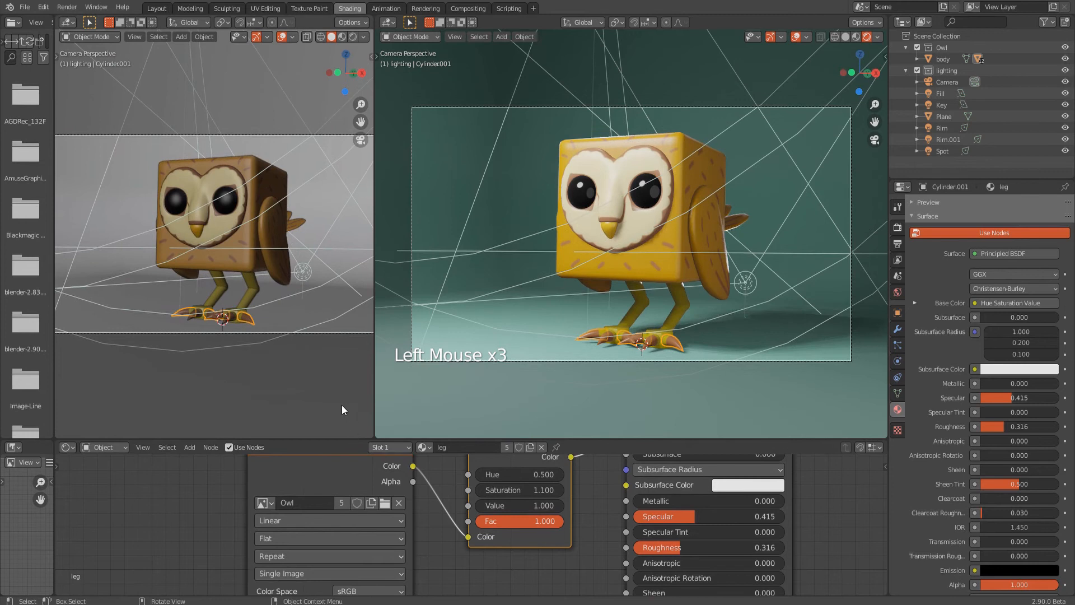
pyautogui.click(354, 37)
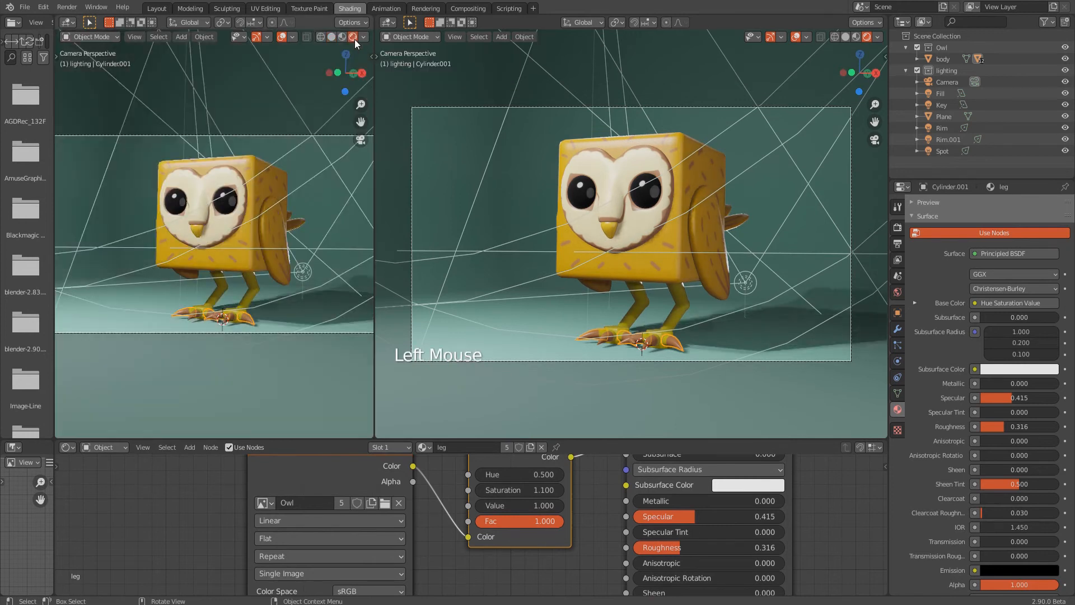
pyautogui.scroll(-1, 317, 160)
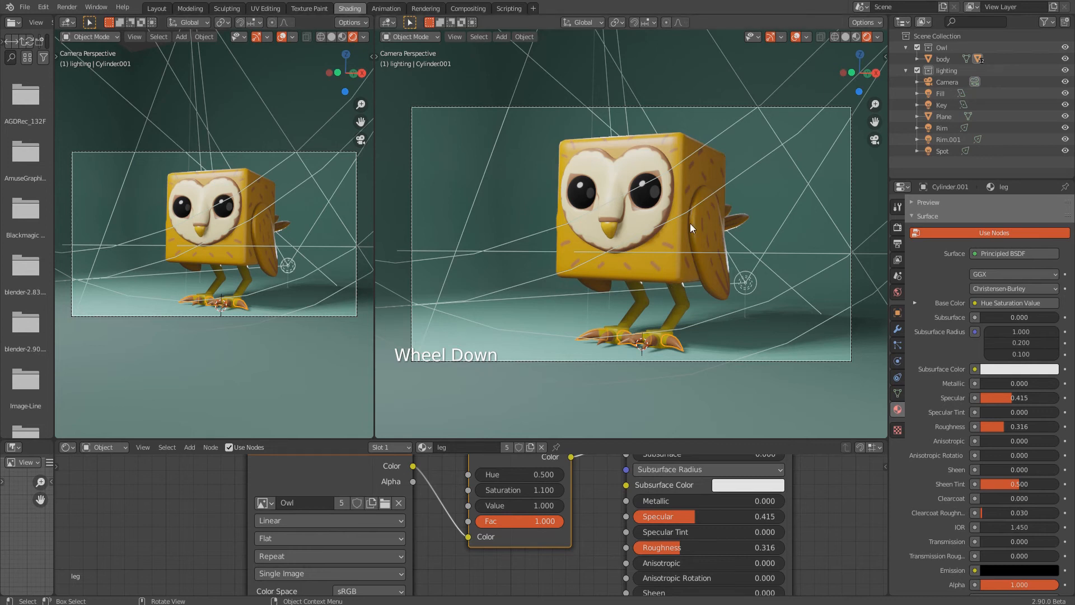
# Orbit the wide view to face the owl and preview the Specular Light and Diffuse Light render passes in the smaller viewport
pyautogui.moveTo(691, 223); pyautogui.dragTo(600, 237, button='middle')
pyautogui.moveTo(512, 222); pyautogui.dragTo(516, 234, button='middle')
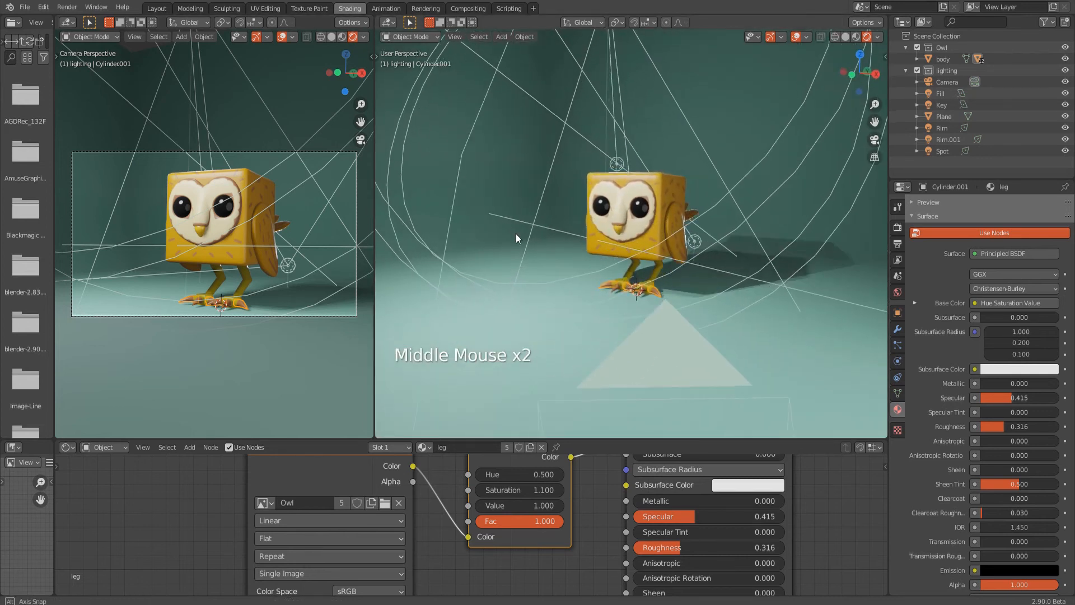
pyautogui.scroll(5, 701, 250)
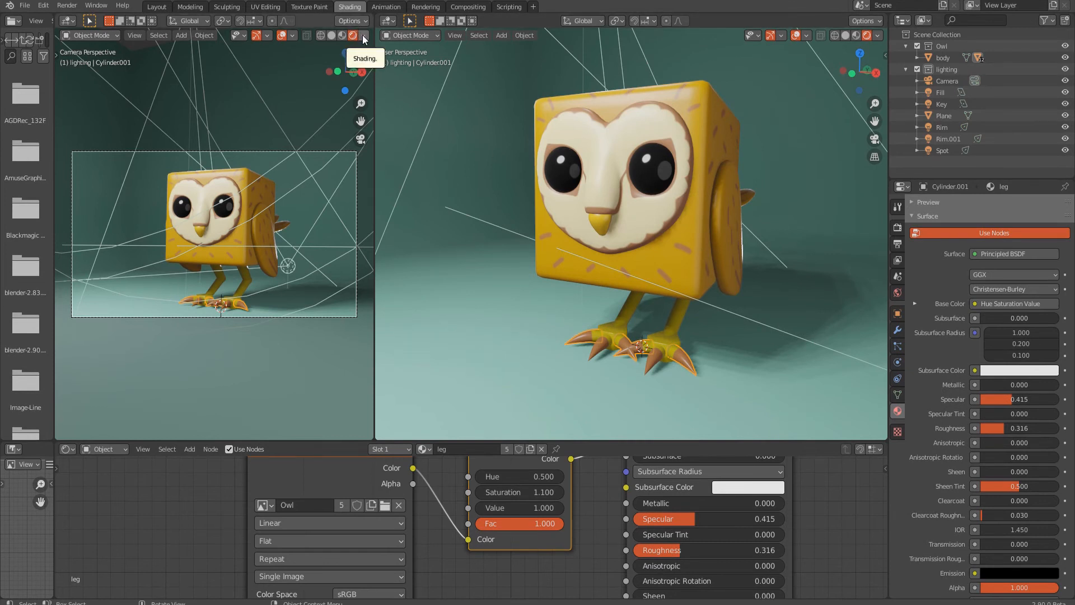
pyautogui.click(365, 37)
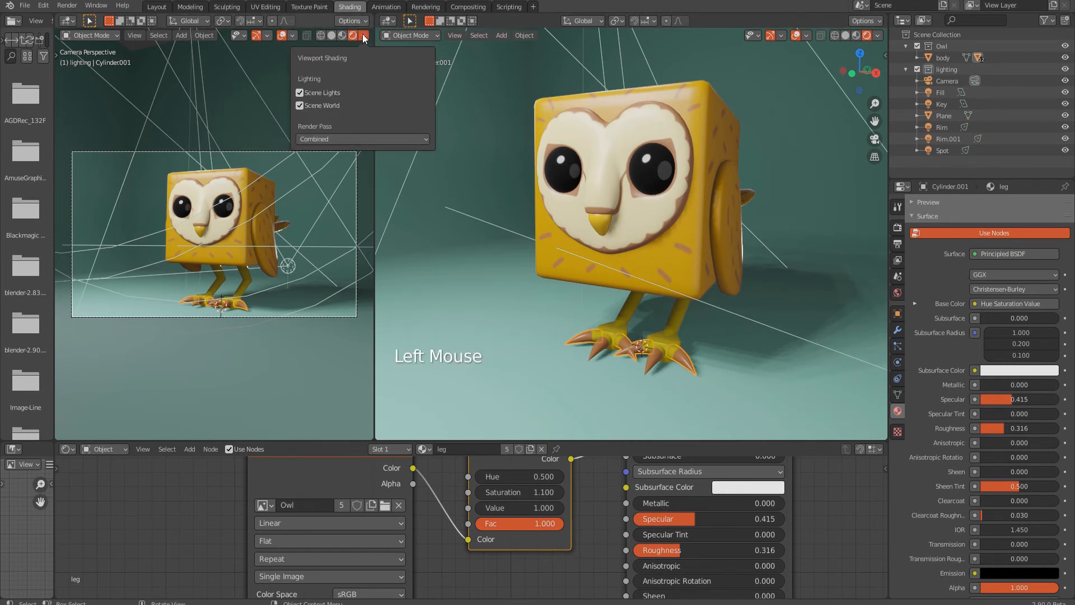
pyautogui.click(397, 141)
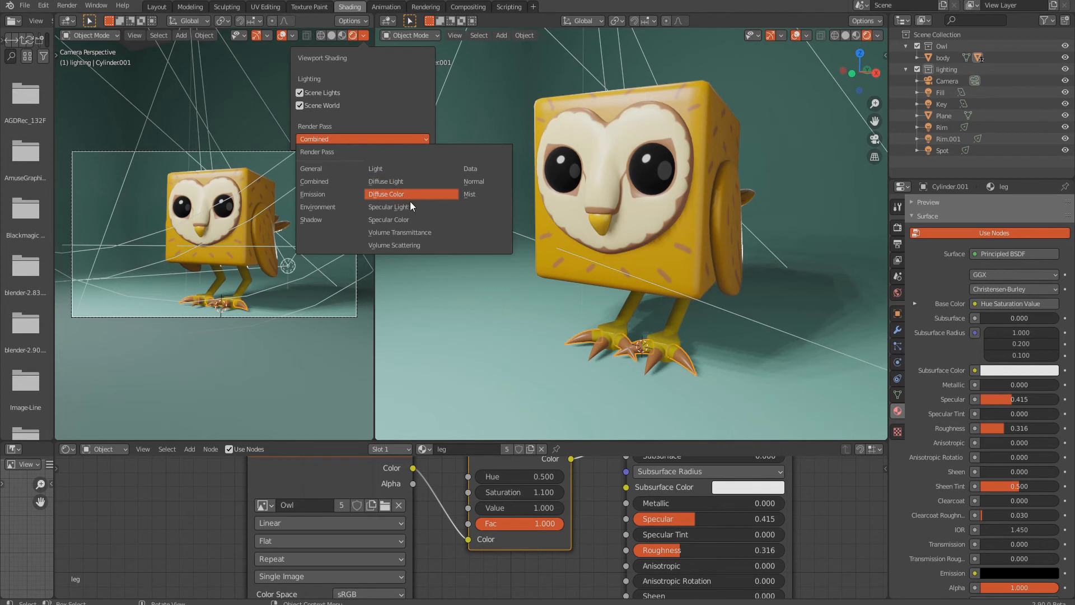
pyautogui.click(395, 207)
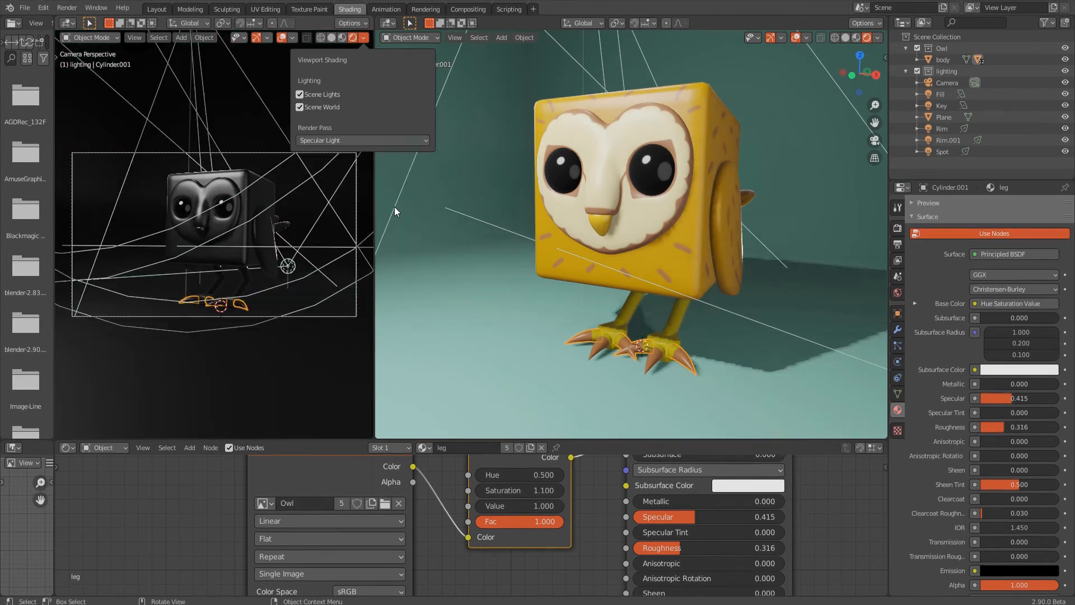
pyautogui.click(371, 140)
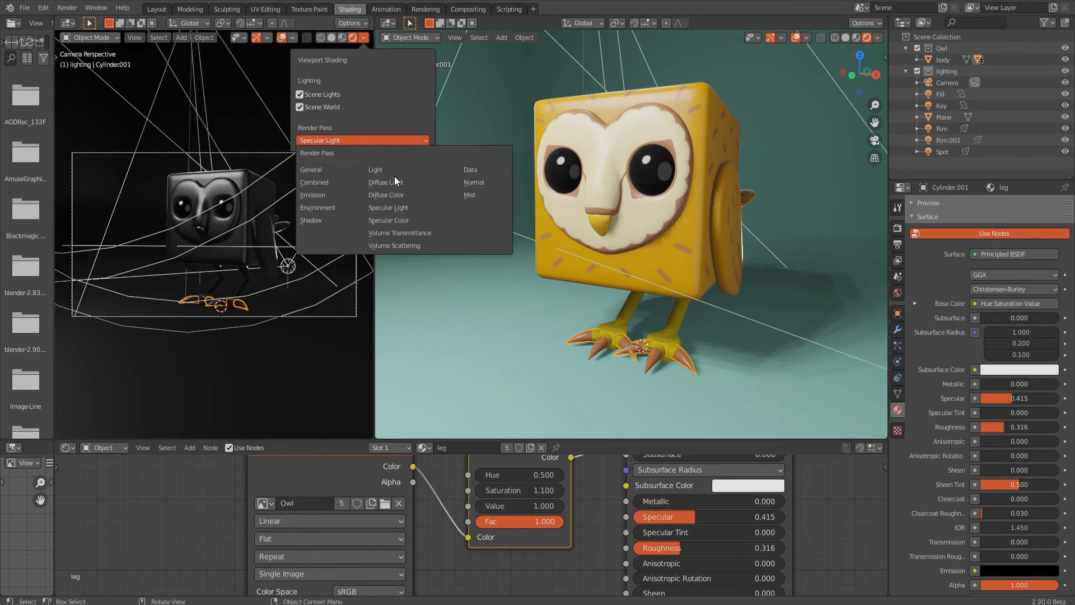
pyautogui.click(408, 183)
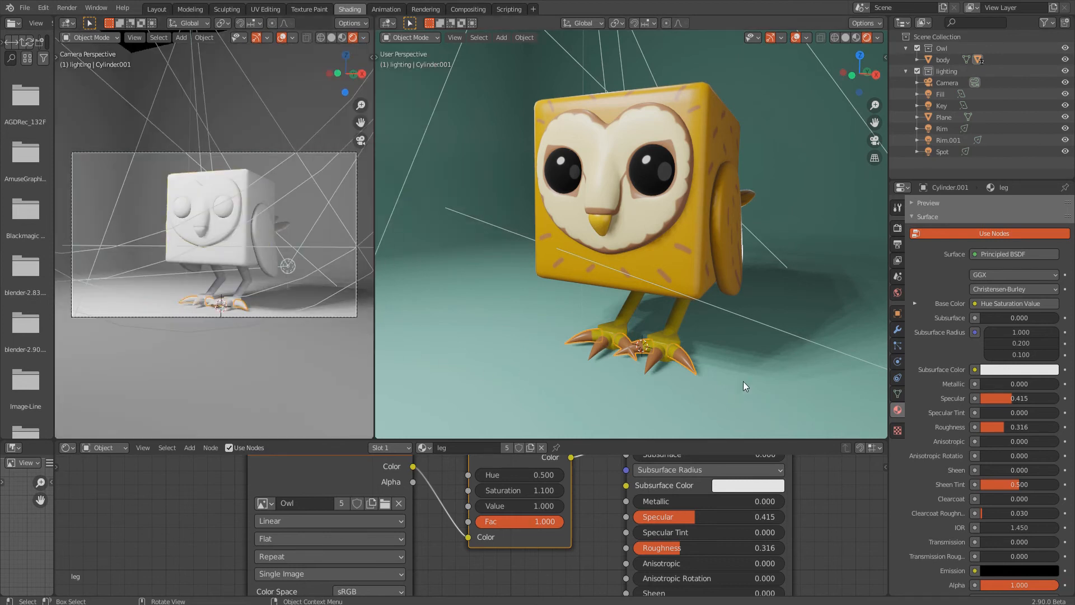
# Change the world background color to a dark blue
pyautogui.click(900, 293)
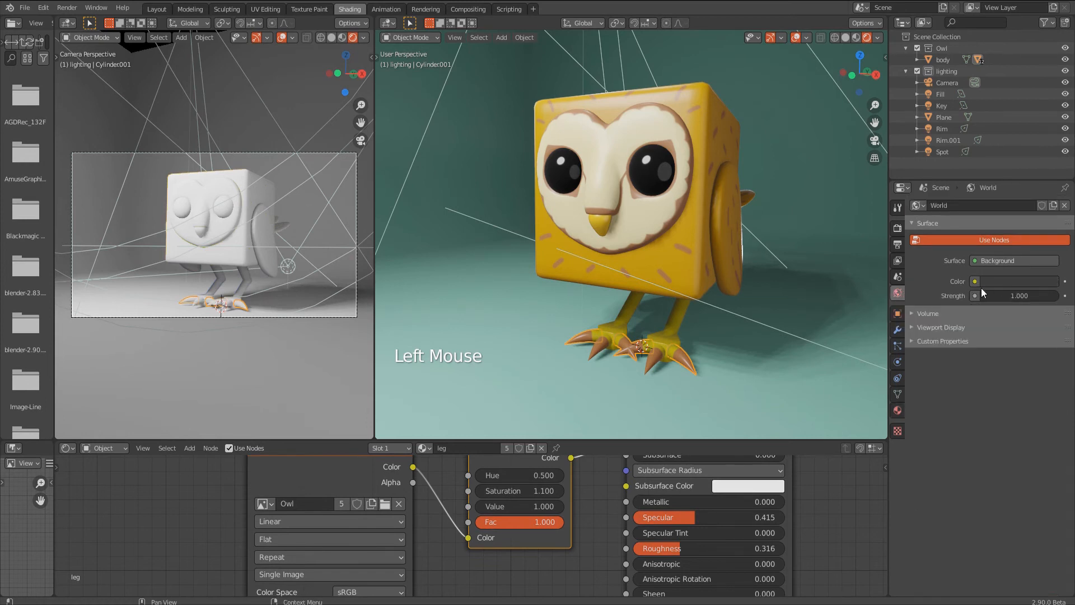
pyautogui.click(998, 282)
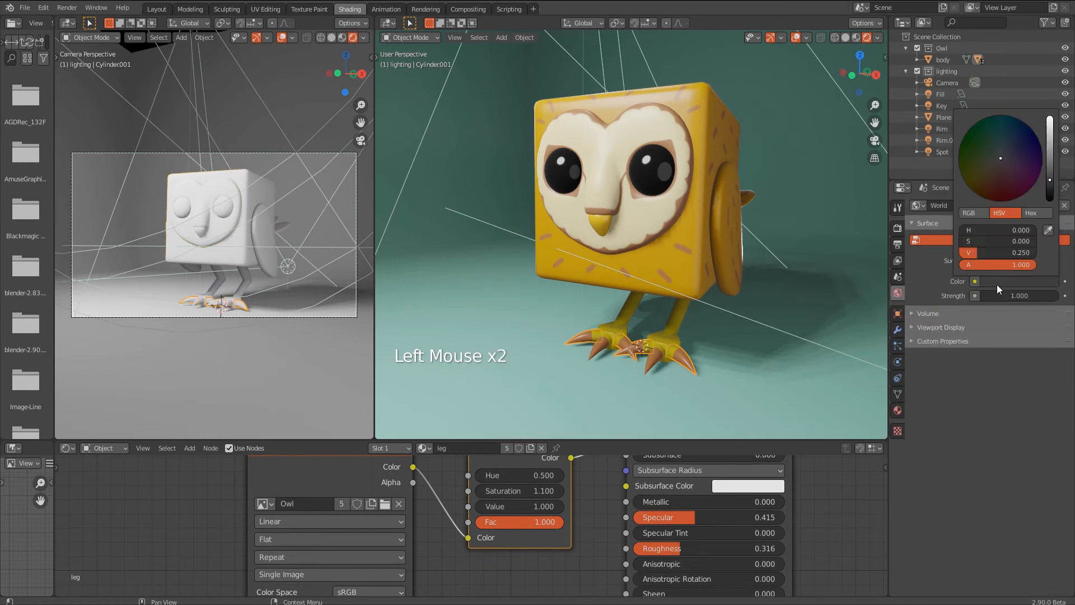
pyautogui.moveTo(1051, 184); pyautogui.dragTo(1050, 159)
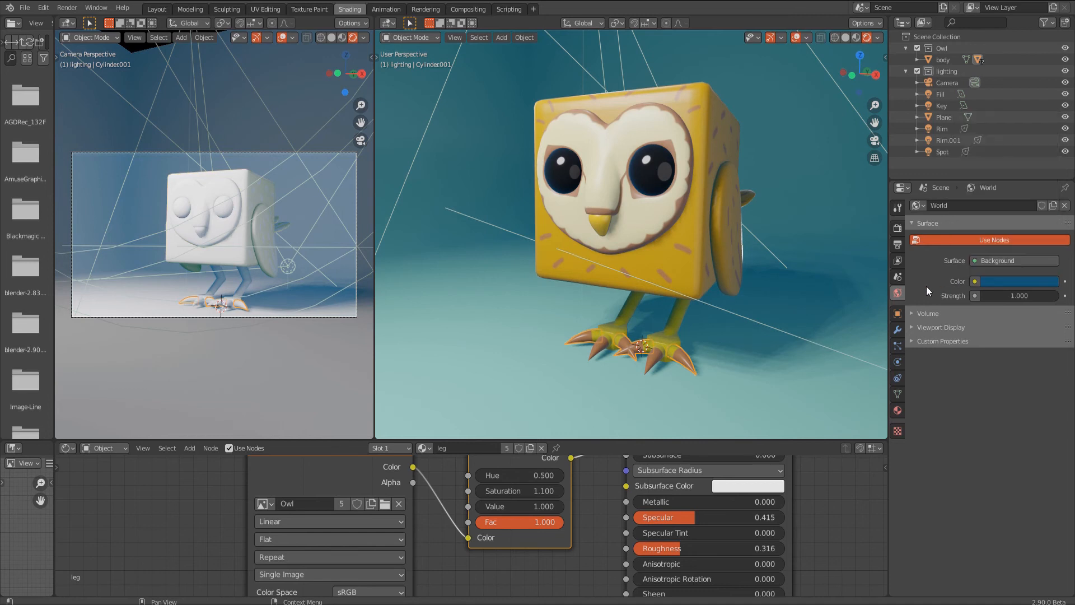
# Set the smaller viewport's render pass back to Combined
pyautogui.click(365, 38)
pyautogui.click(379, 140)
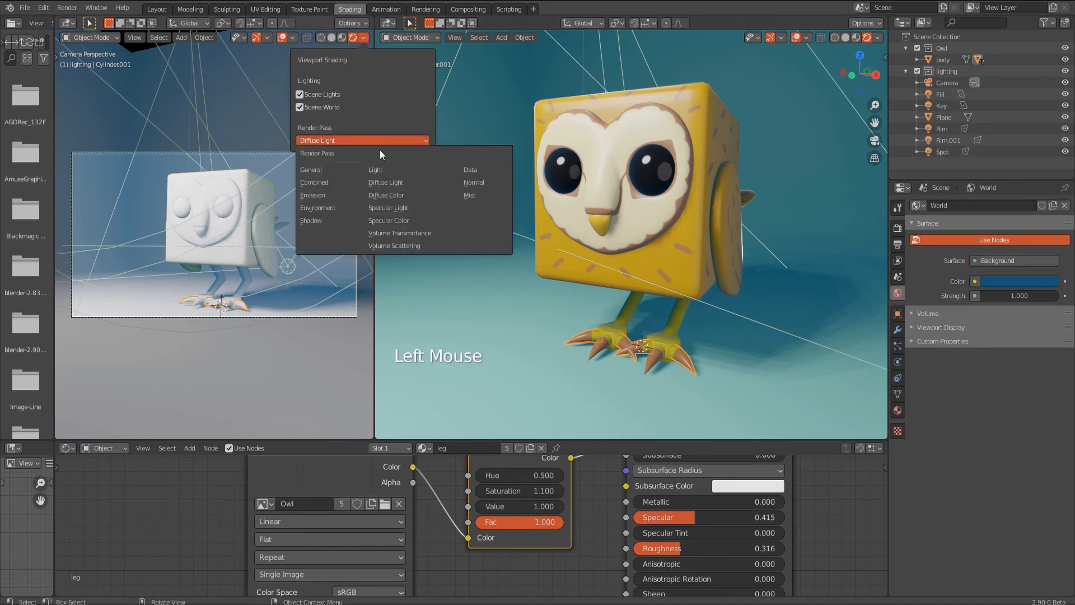
pyautogui.click(322, 181)
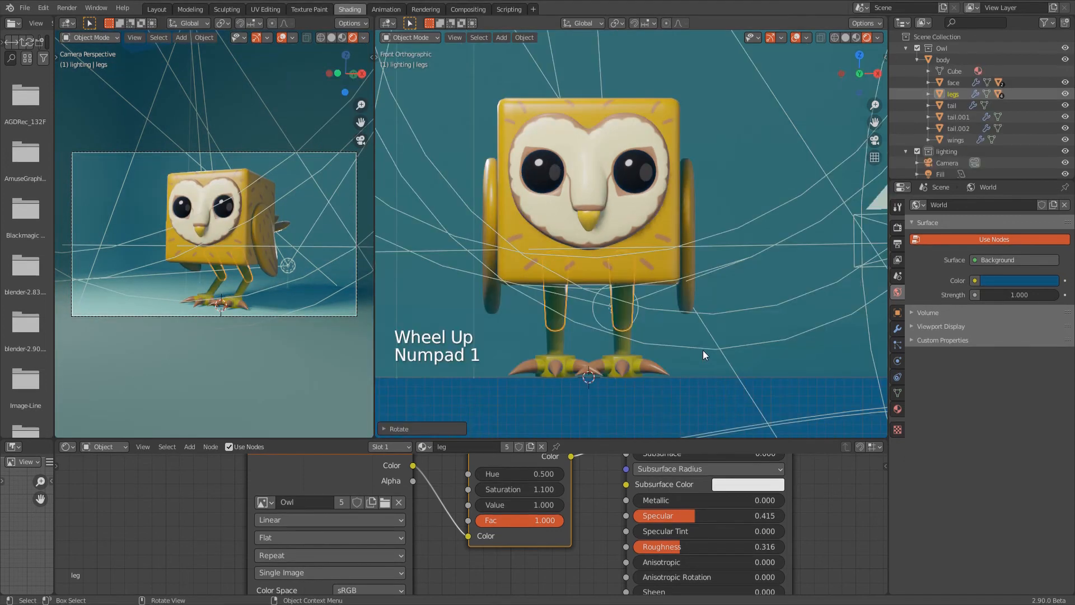
# Rotate the legs about 15° around the Z axis and move them about 0.06 m along X
pyautogui.press('r')
pyautogui.press('z')
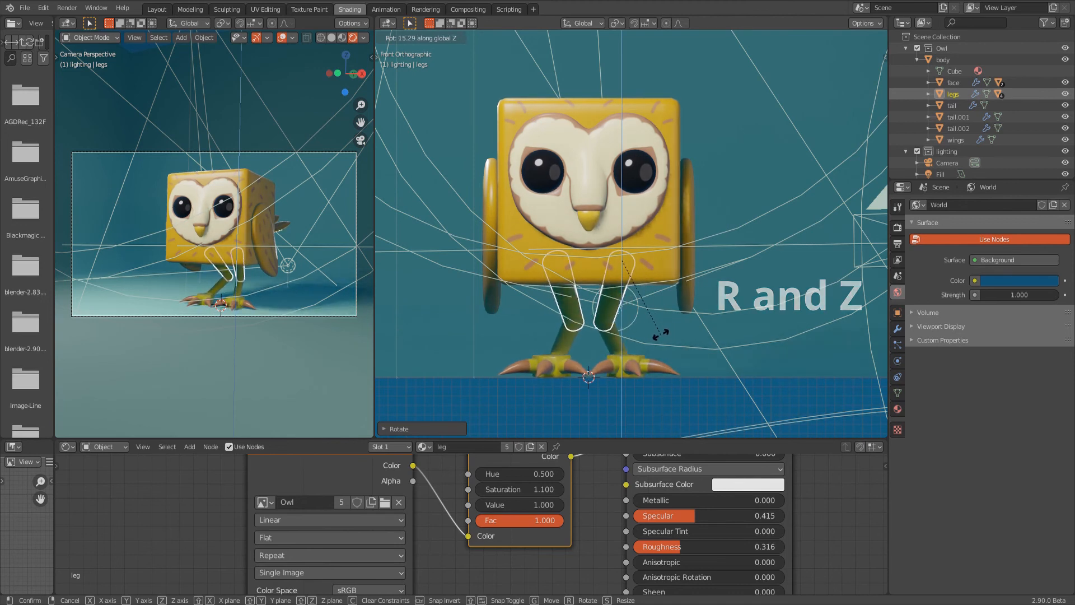
pyautogui.click(661, 334)
pyautogui.press('g')
pyautogui.press('x')
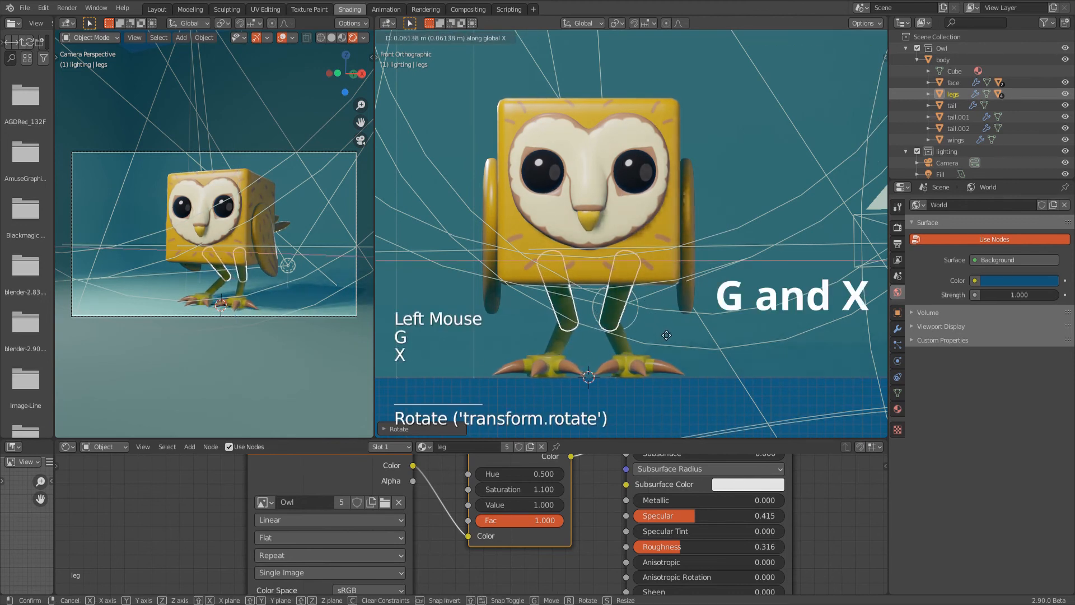
pyautogui.click(752, 378)
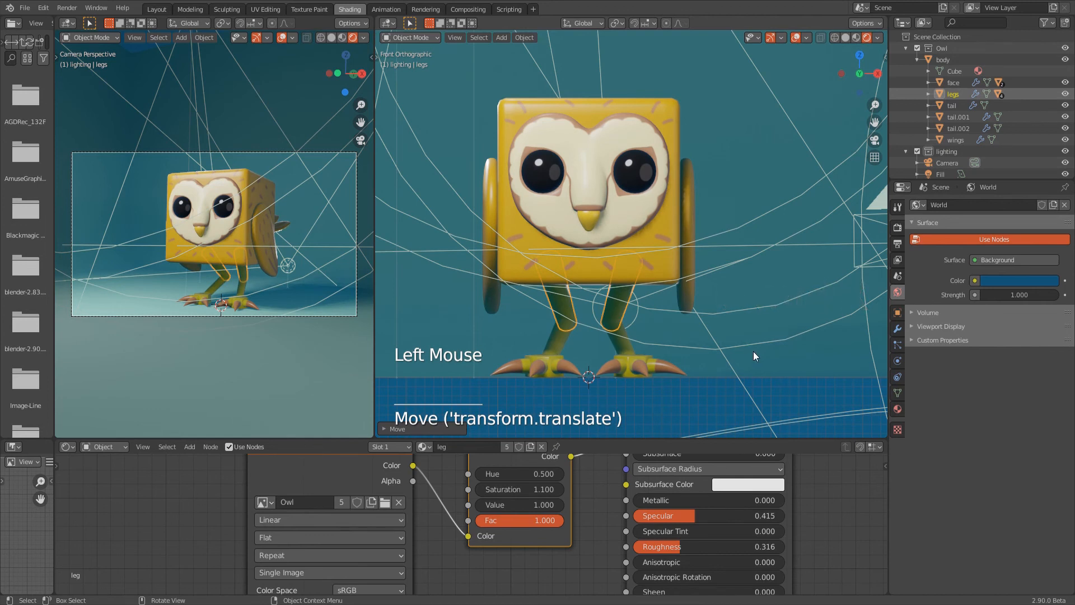
# Check the legs through the camera, and rotate them about 1.7° in the right side view
pyautogui.press('KP_0')
pyautogui.scroll(2, 754, 351)
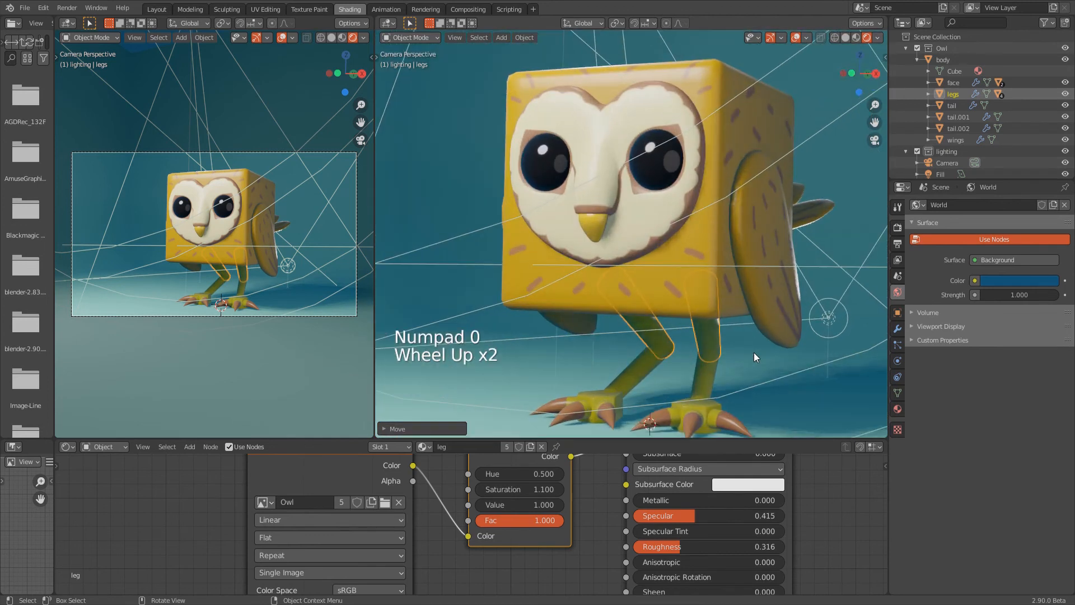
pyautogui.press('KP_3')
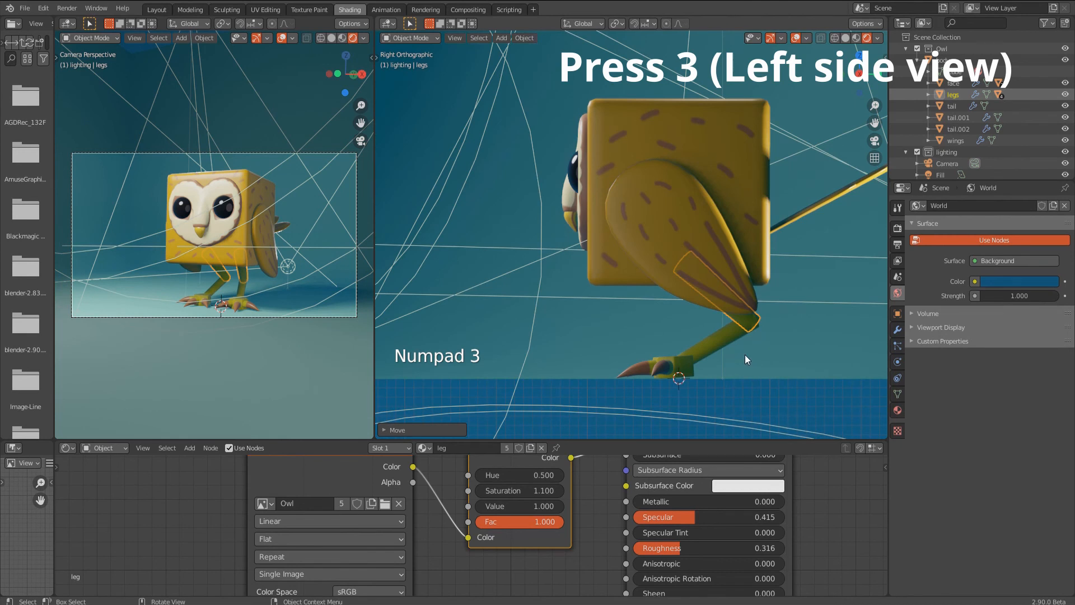
pyautogui.press('r')
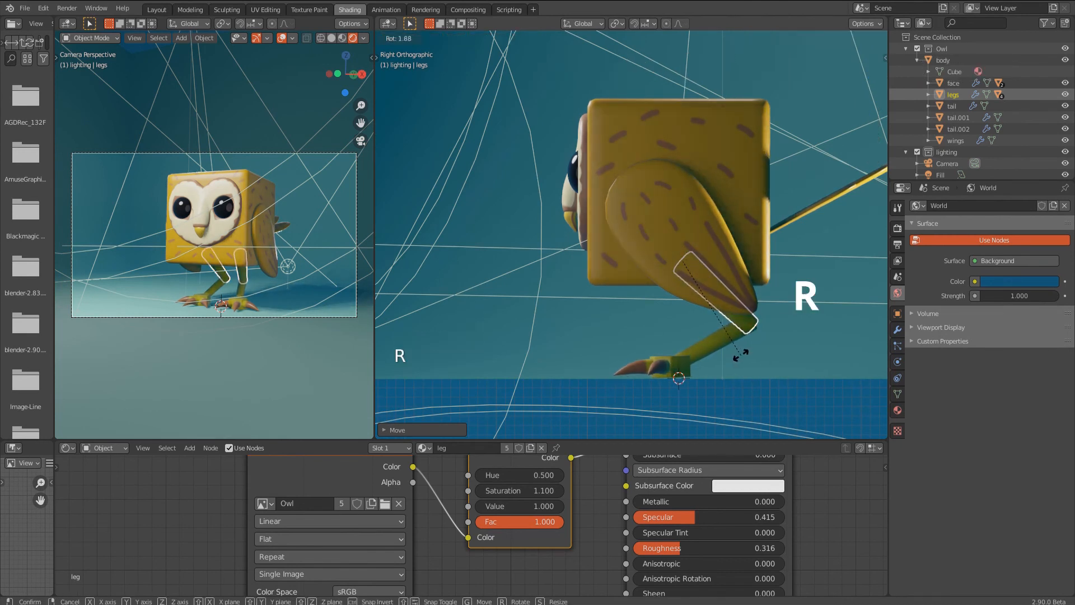
pyautogui.click(741, 354)
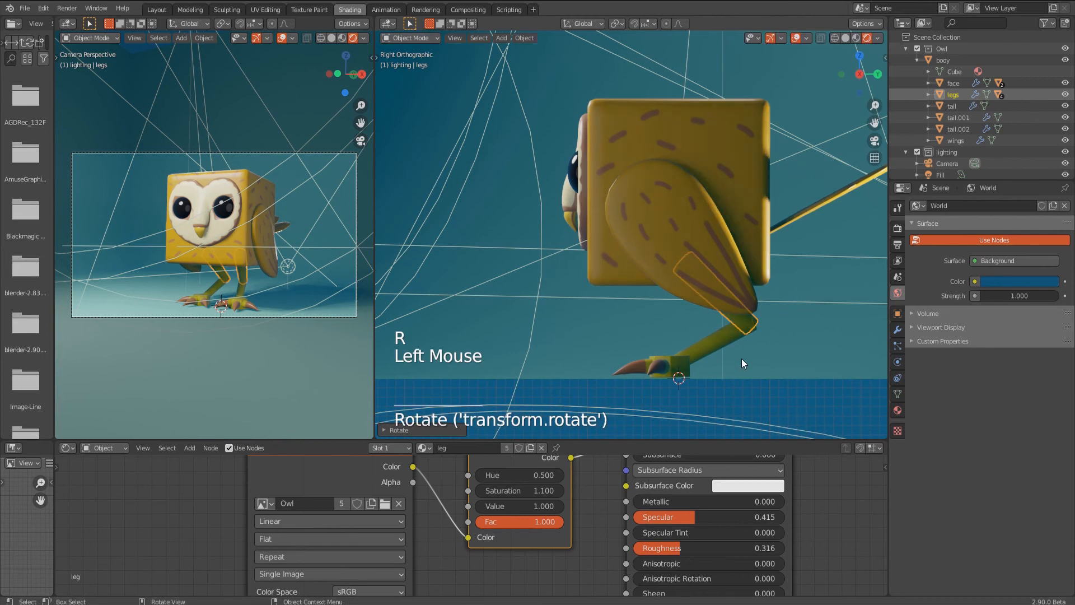
# Lower the owl's body slightly along the Z axis
pyautogui.click(688, 126)
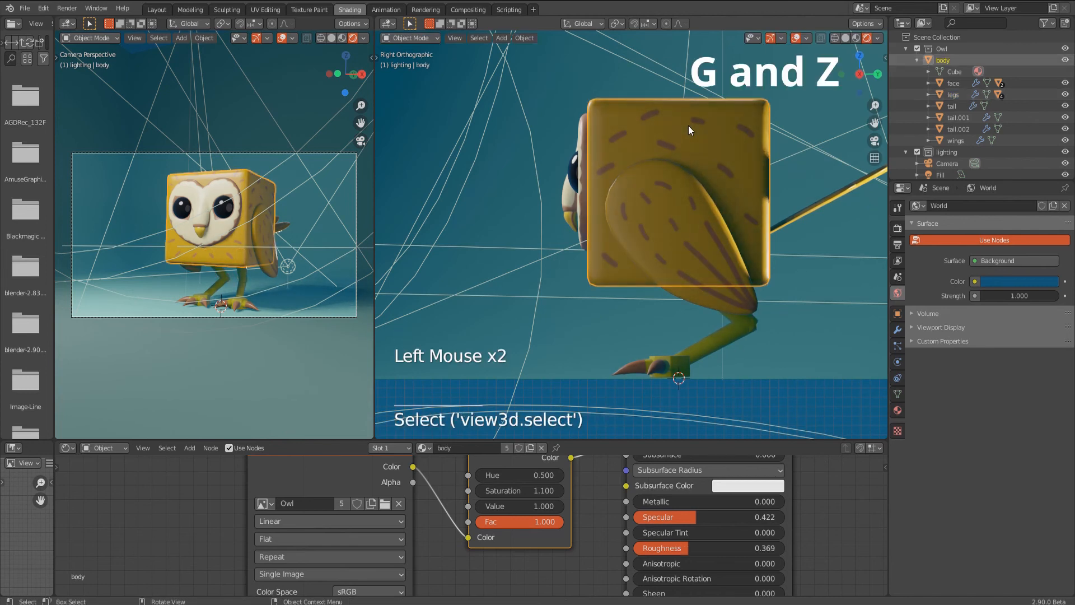
pyautogui.press('g')
pyautogui.press('z')
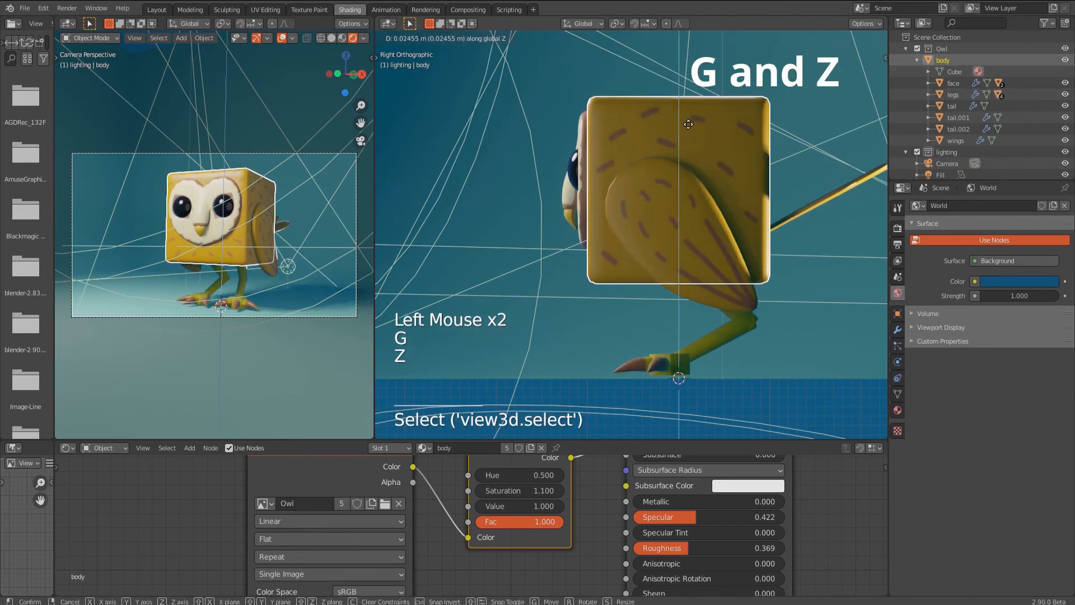
pyautogui.click(688, 127)
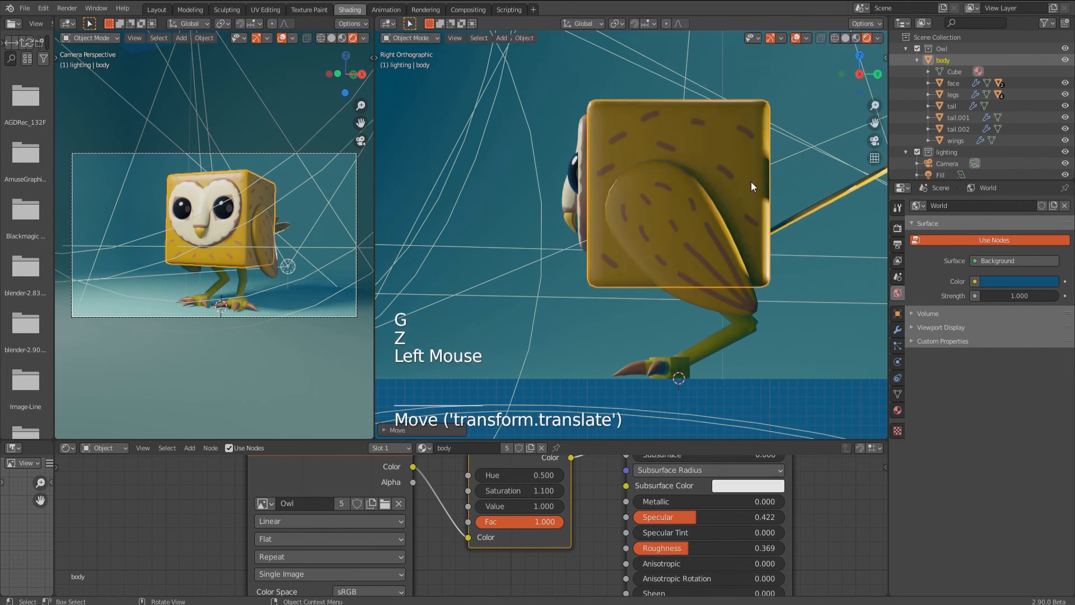
# Check the owl's pose through the camera with everything deselected, and toggle the wide viewport's overlays
pyautogui.press('KP_0')
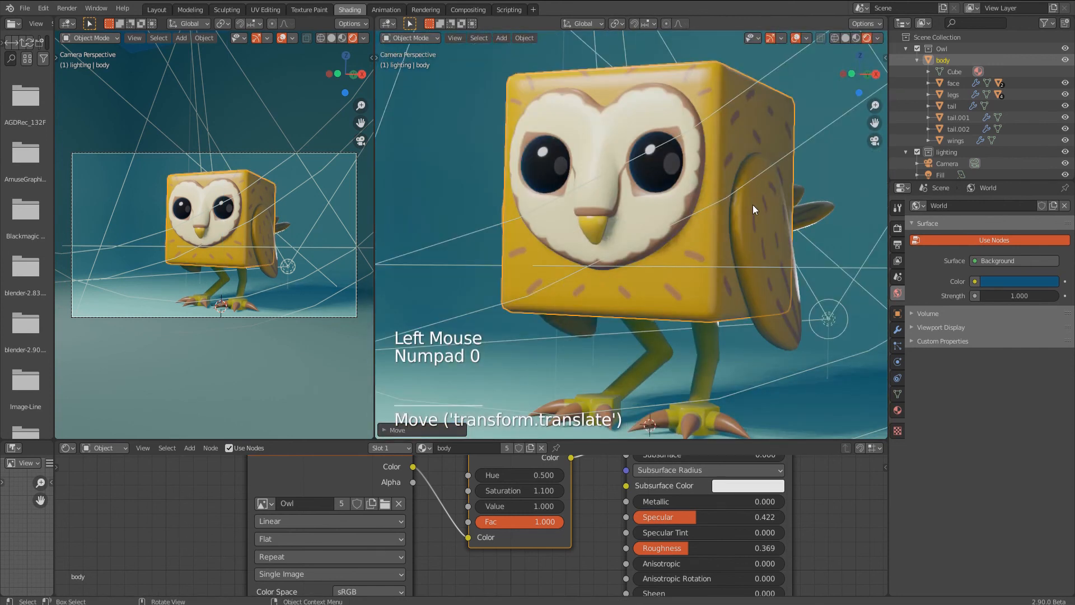
pyautogui.scroll(-1, 779, 263)
pyautogui.hotkey('alt', 'a')
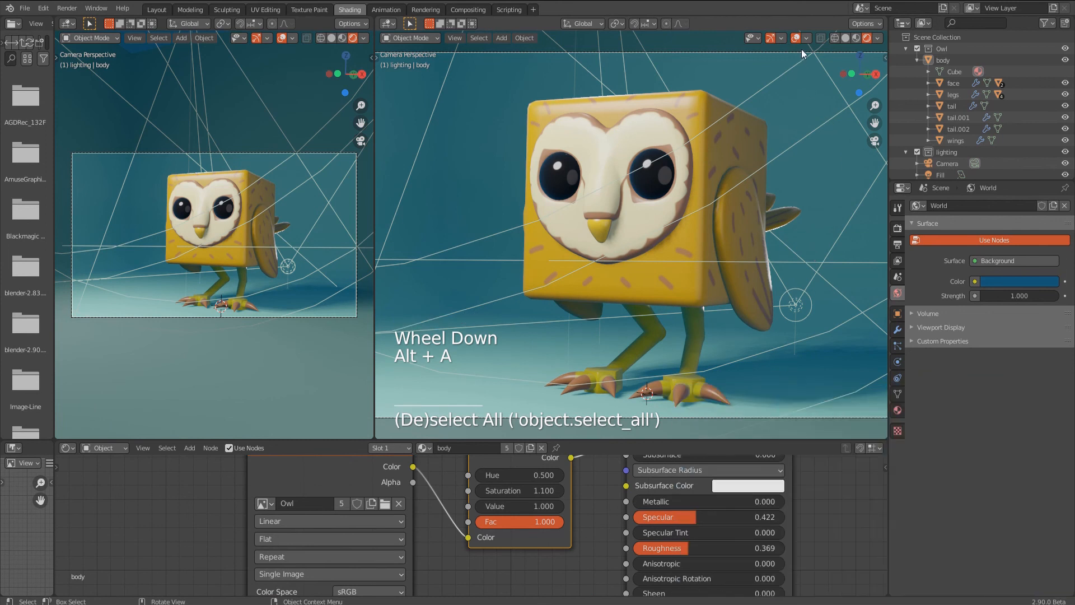
pyautogui.click(795, 39)
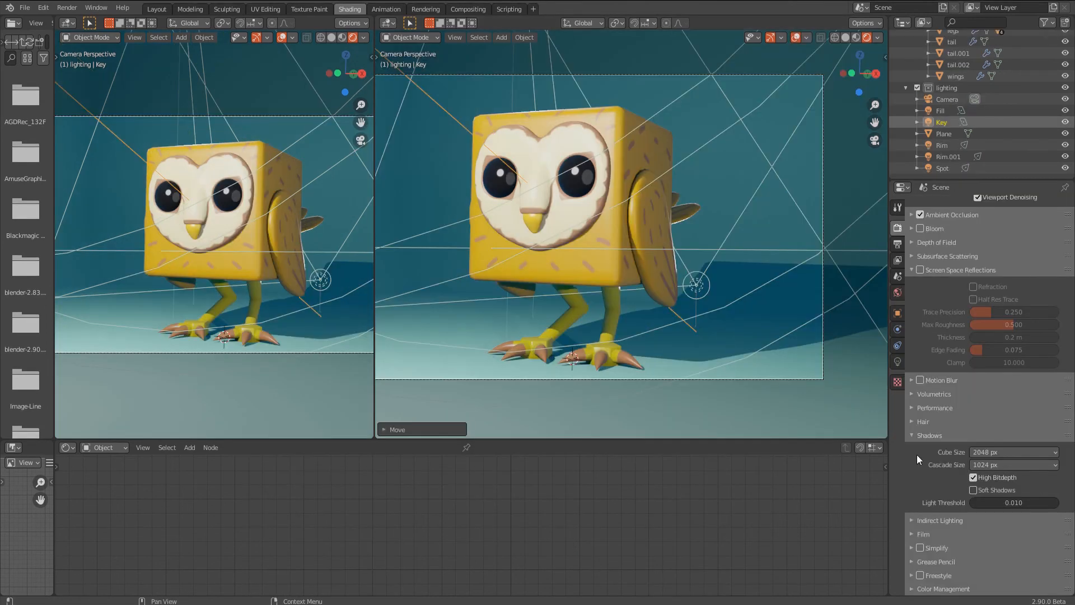
# Review the Eevee render settings and render the scene as a still image
pyautogui.scroll(2, 916, 455)
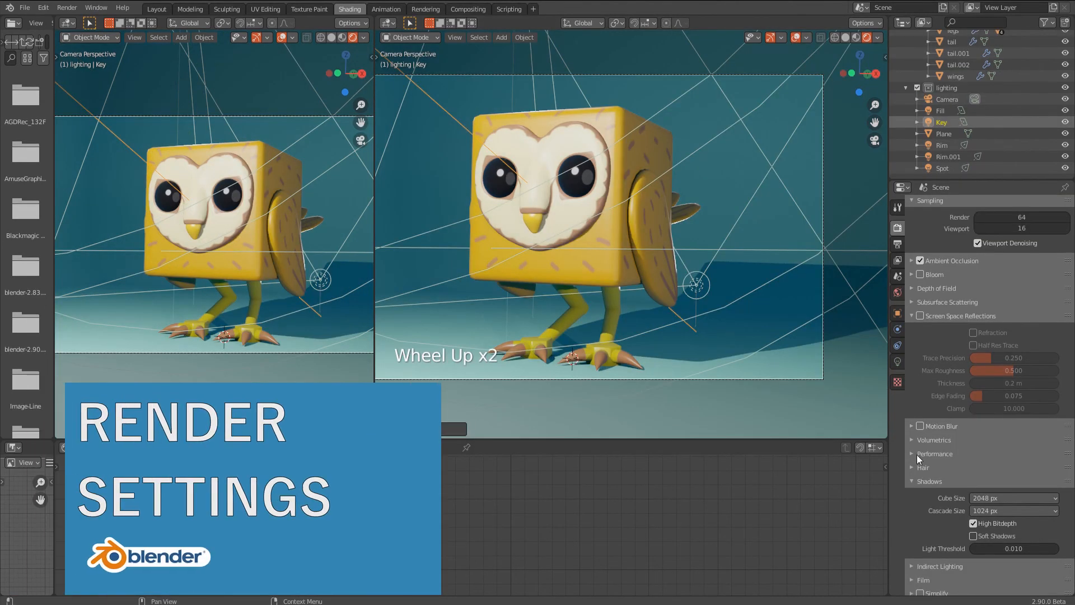
pyautogui.scroll(4, 917, 455)
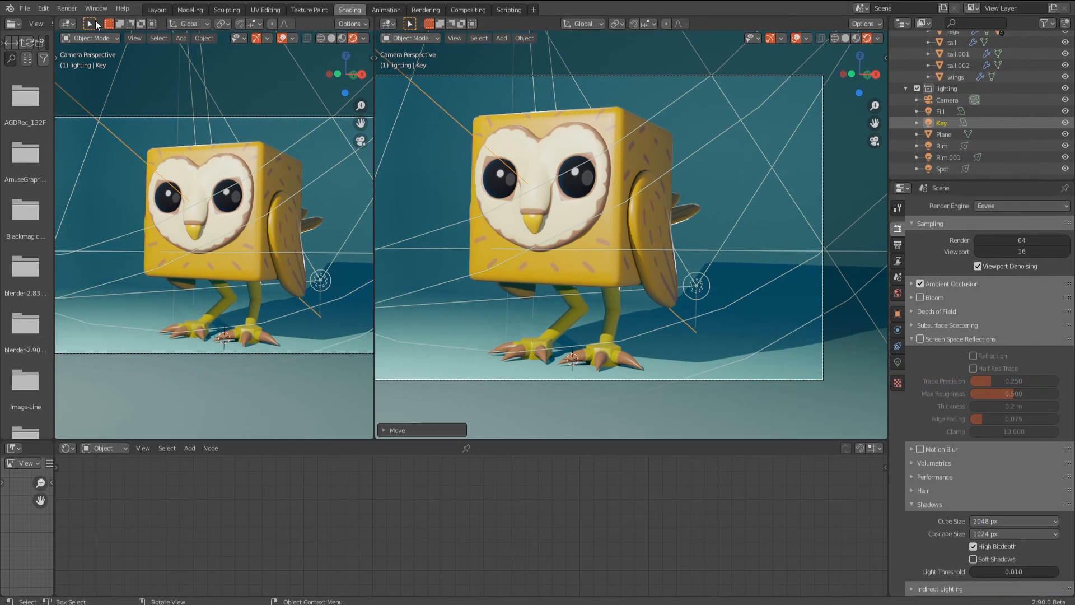
pyautogui.click(65, 12)
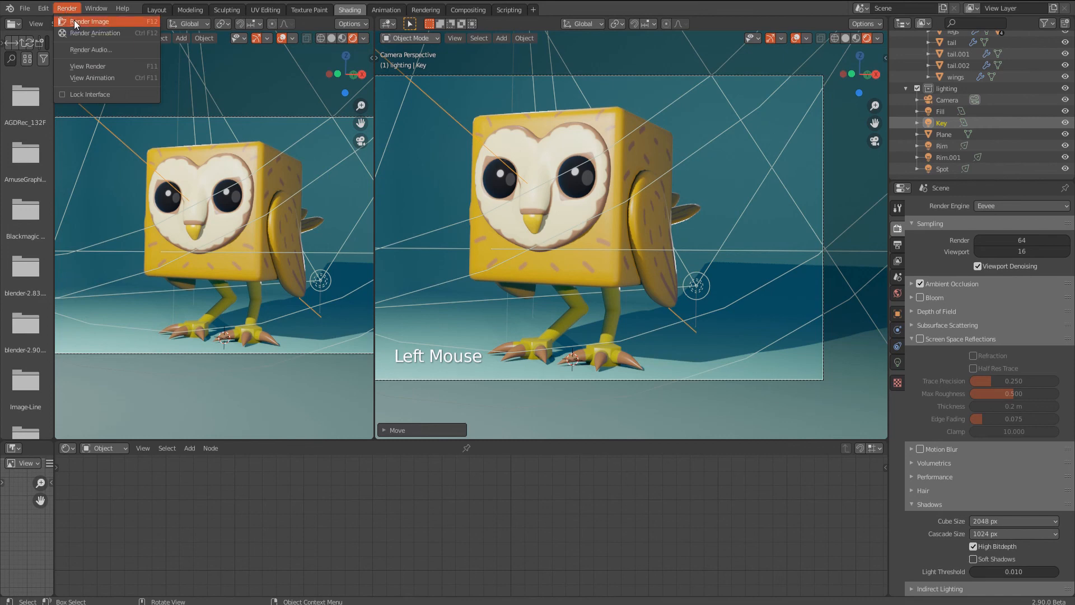
pyautogui.click(75, 22)
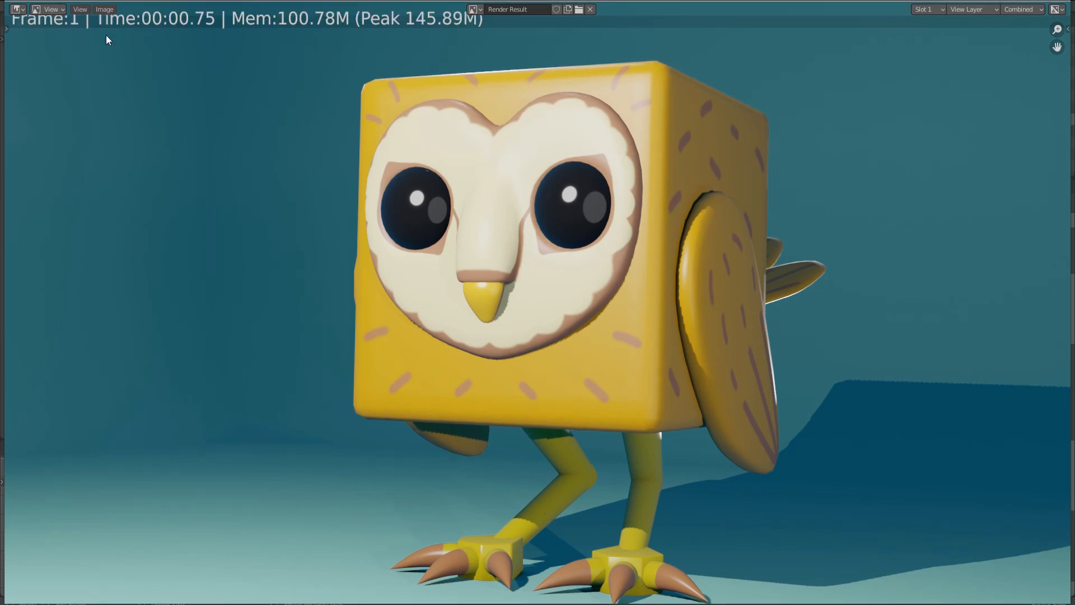
# Save the rendered image to the Desktop as untitled.png in PNG format
pyautogui.click(104, 11)
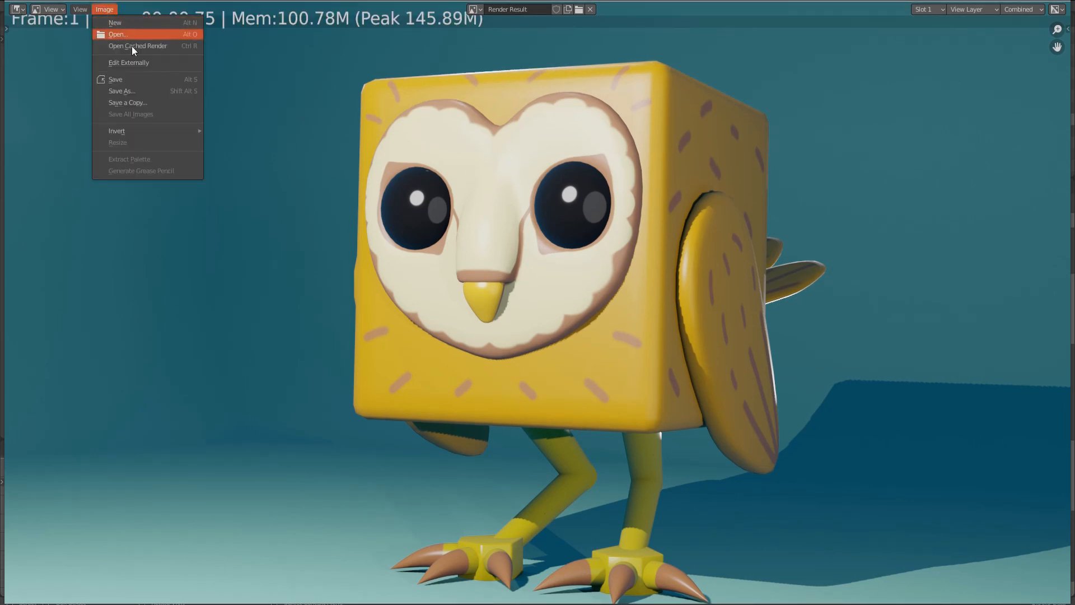
pyautogui.click(166, 90)
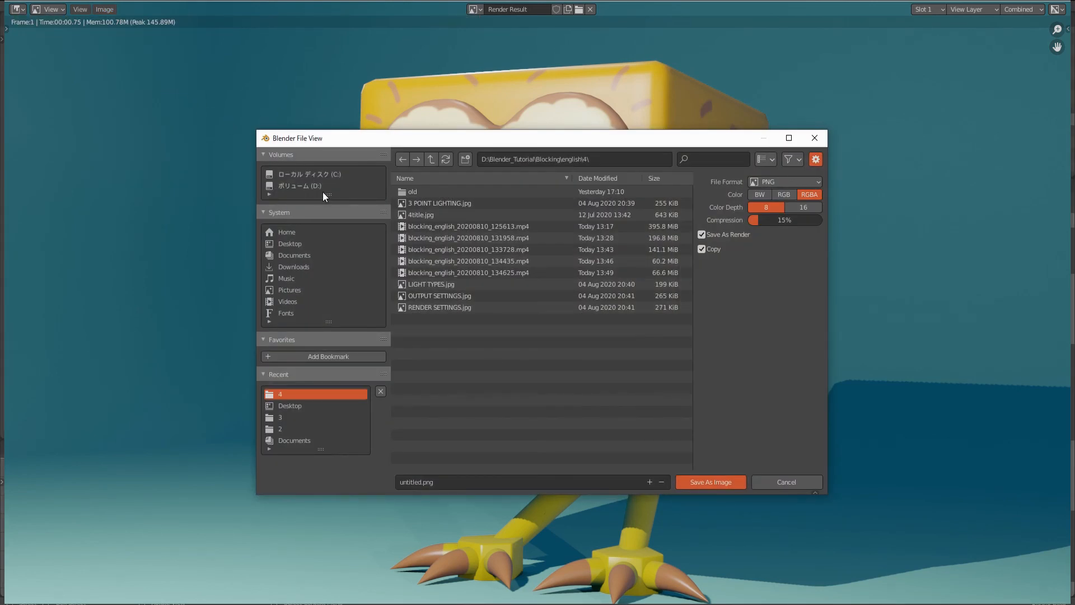
pyautogui.click(298, 247)
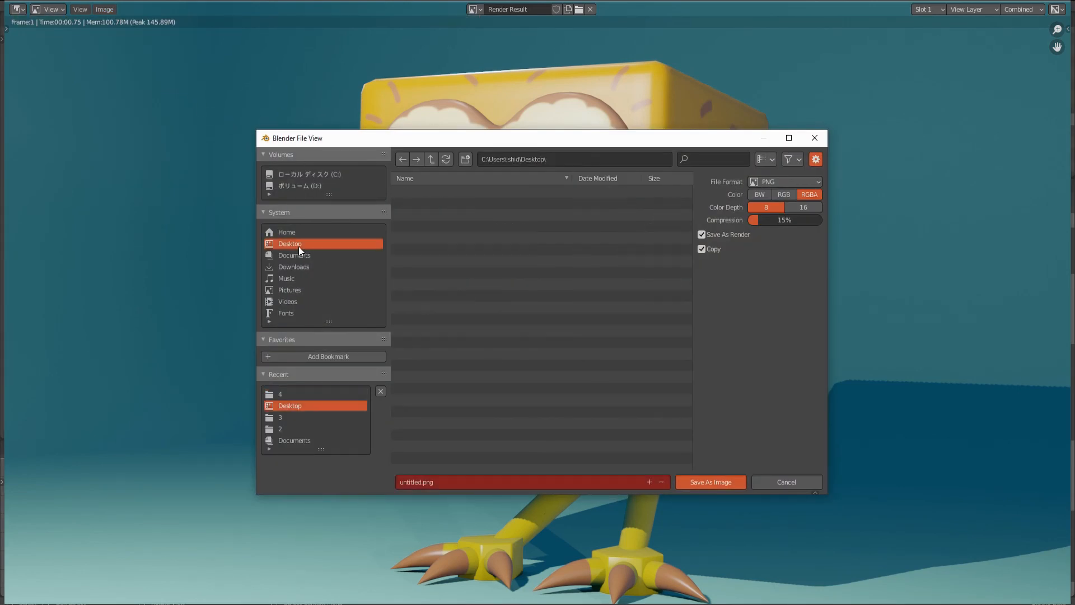
pyautogui.click(696, 485)
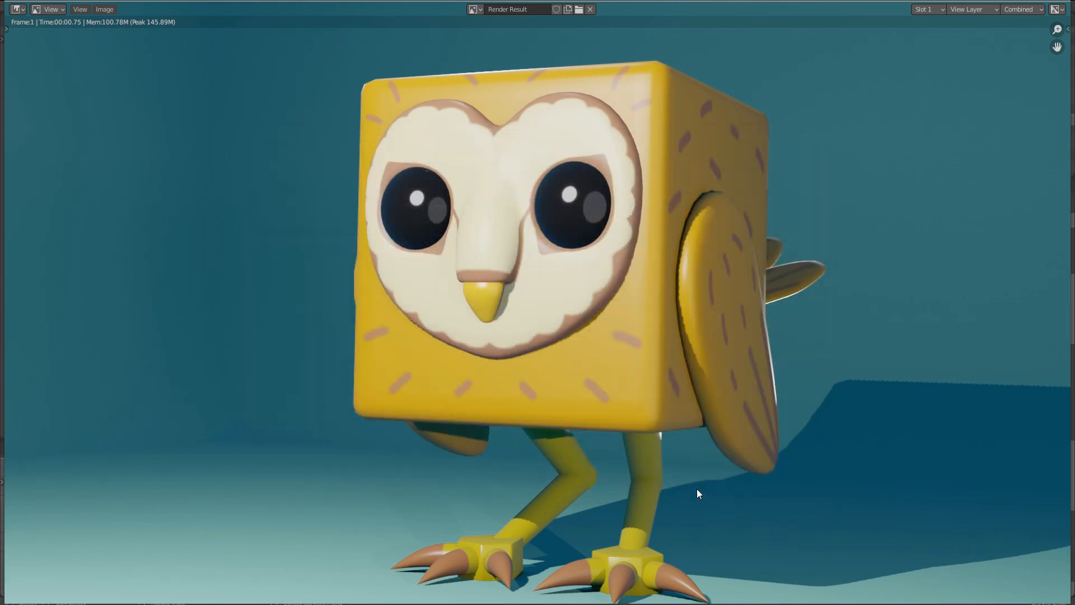